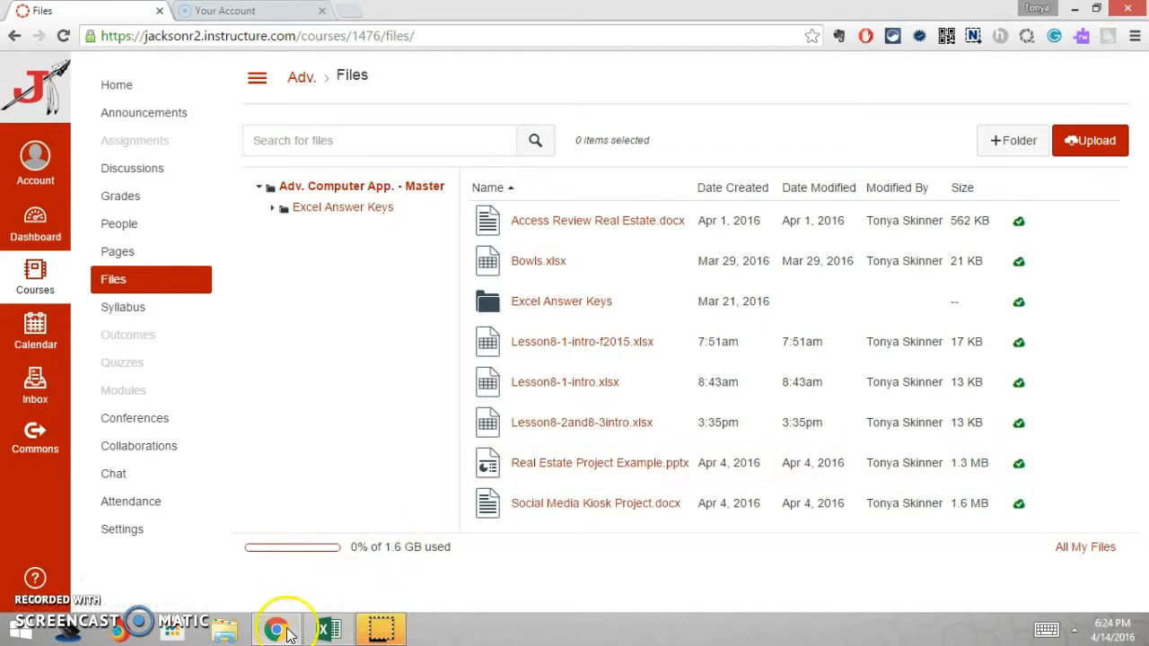
- Switch to the Excel workbook Lesson8-2and8-3intro.xlsx and name the score and grade range A6:B10 gradescale
{"action": "left_click", "coordinate": [328, 630]}
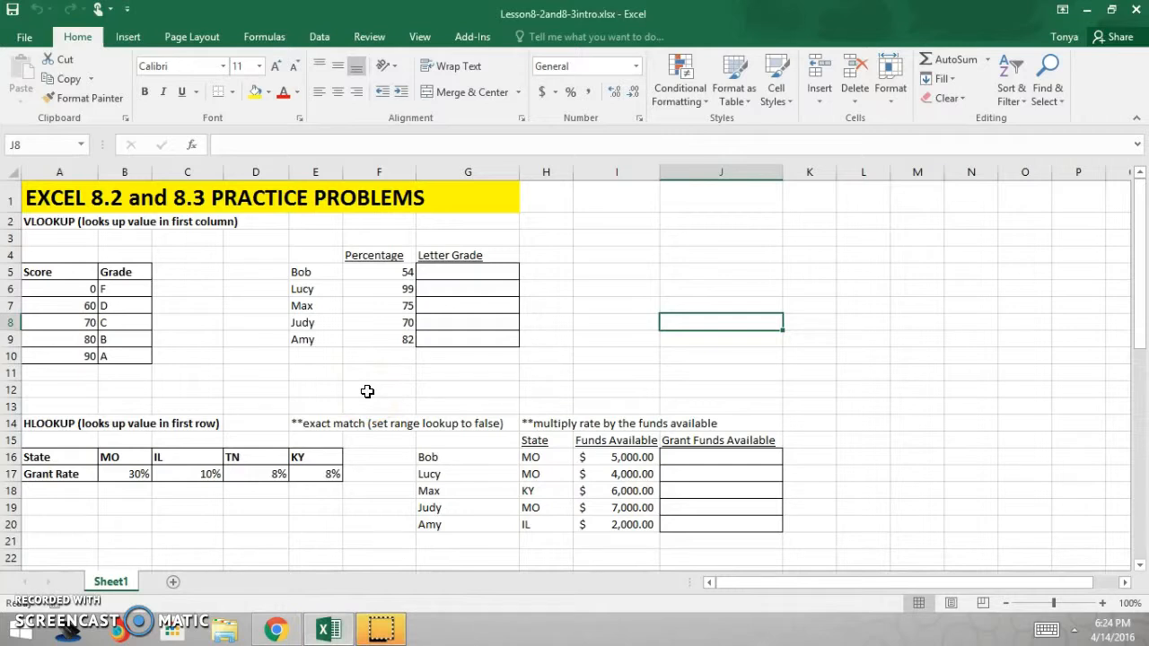
{"action": "left_click", "coordinate": [224, 332]}
{"action": "left_click_drag", "start_coordinate": [43, 288], "coordinate": [112, 349]}
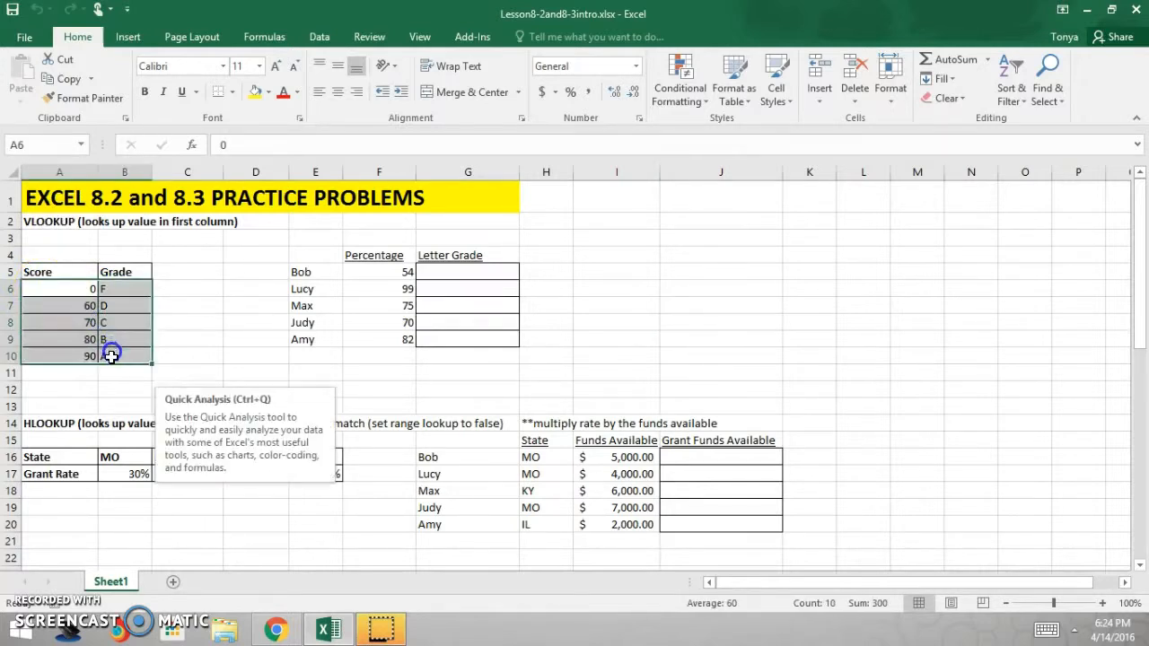
{"action": "left_click", "coordinate": [221, 353]}
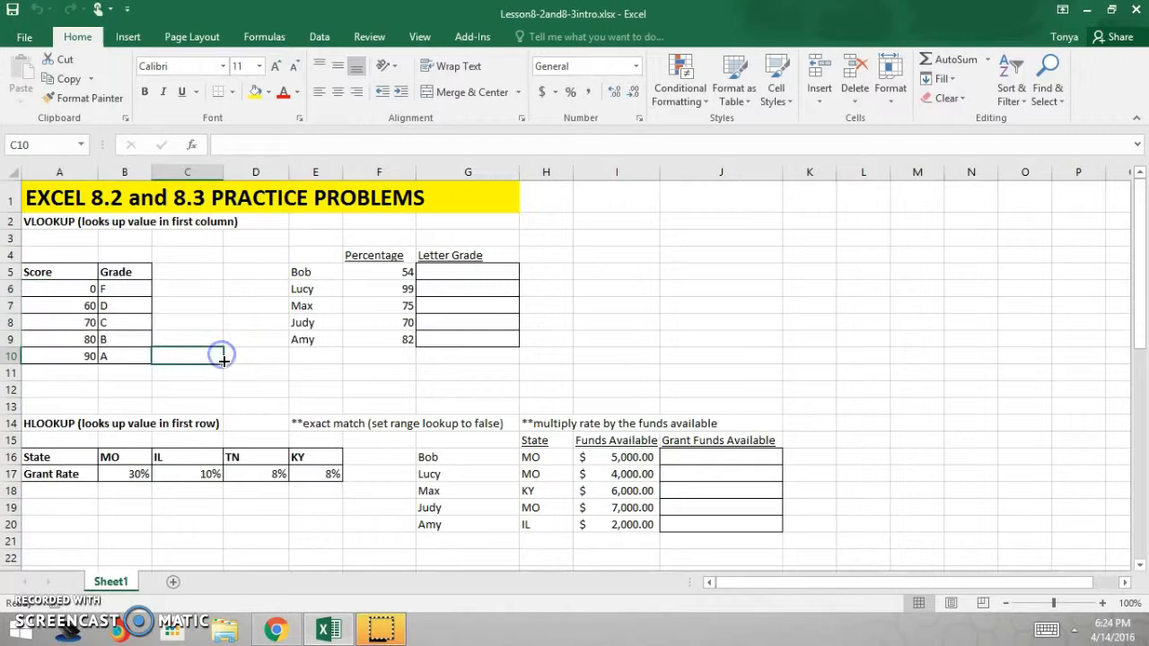
{"action": "left_click_drag", "start_coordinate": [52, 288], "coordinate": [114, 356]}
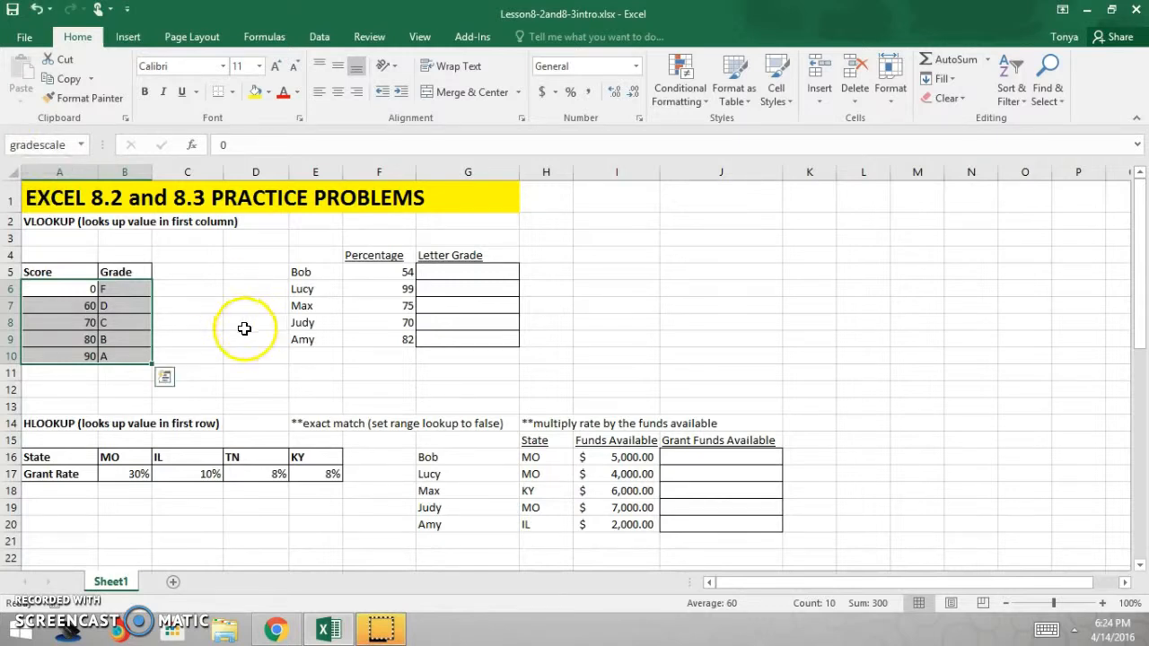
{"action": "left_click", "coordinate": [209, 328]}
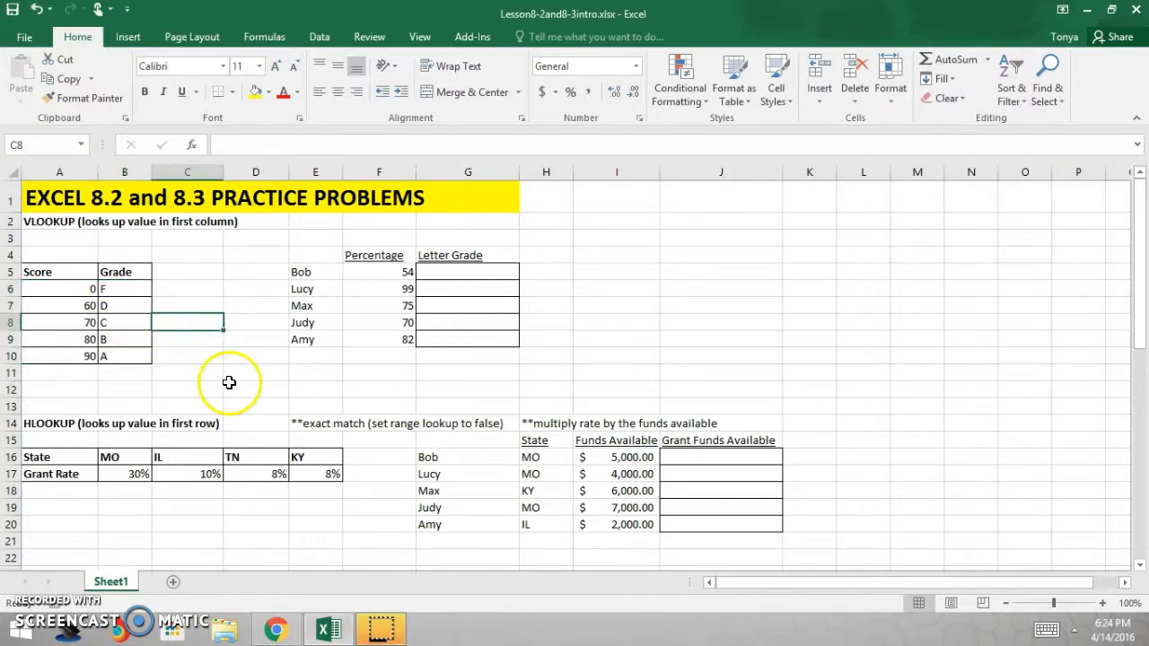
- Search for the VLOOKUP function and insert it in the first Letter Grade cell, G5
{"action": "left_click", "coordinate": [468, 274]}
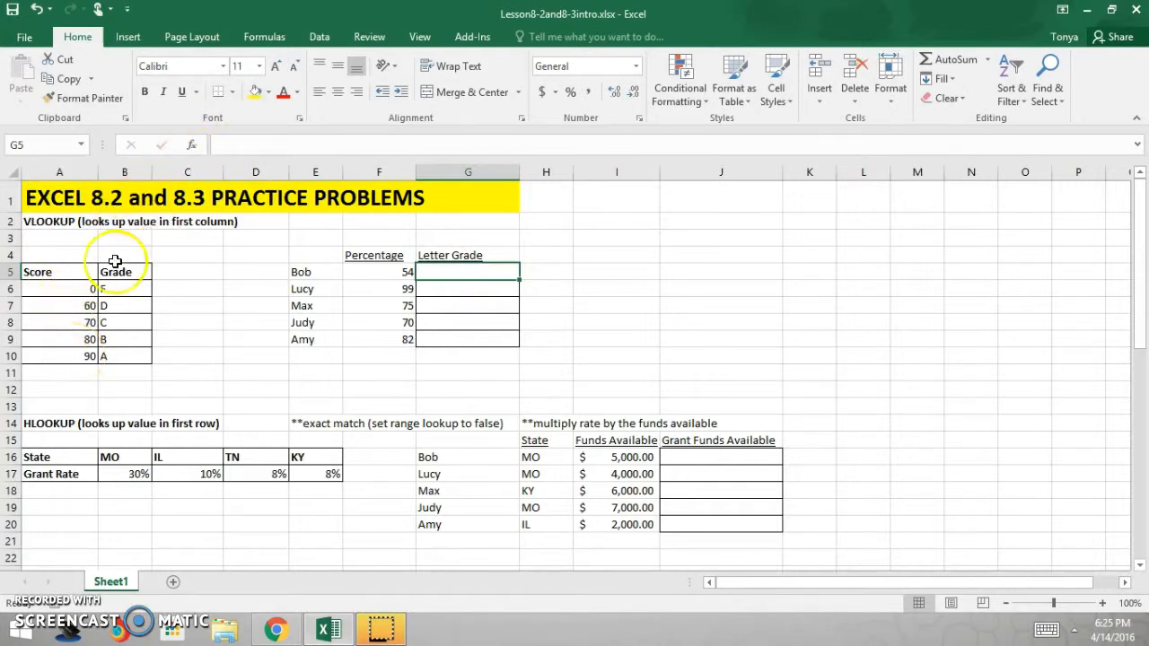
{"action": "left_click", "coordinate": [191, 145]}
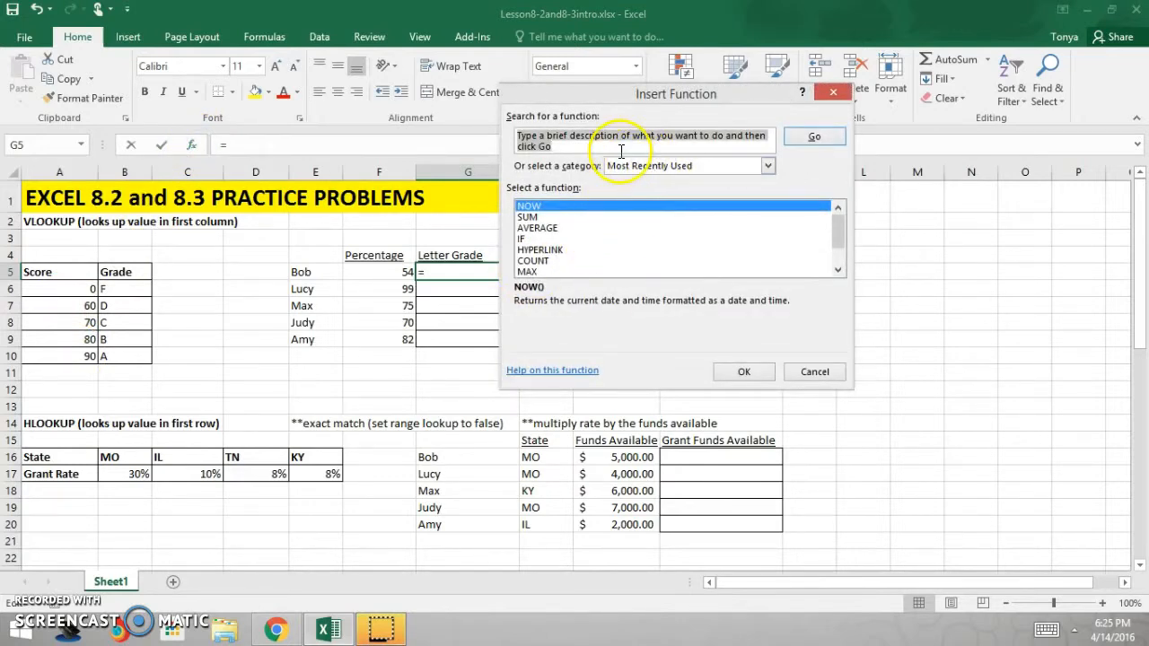
{"action": "type", "text": "vlookup"}
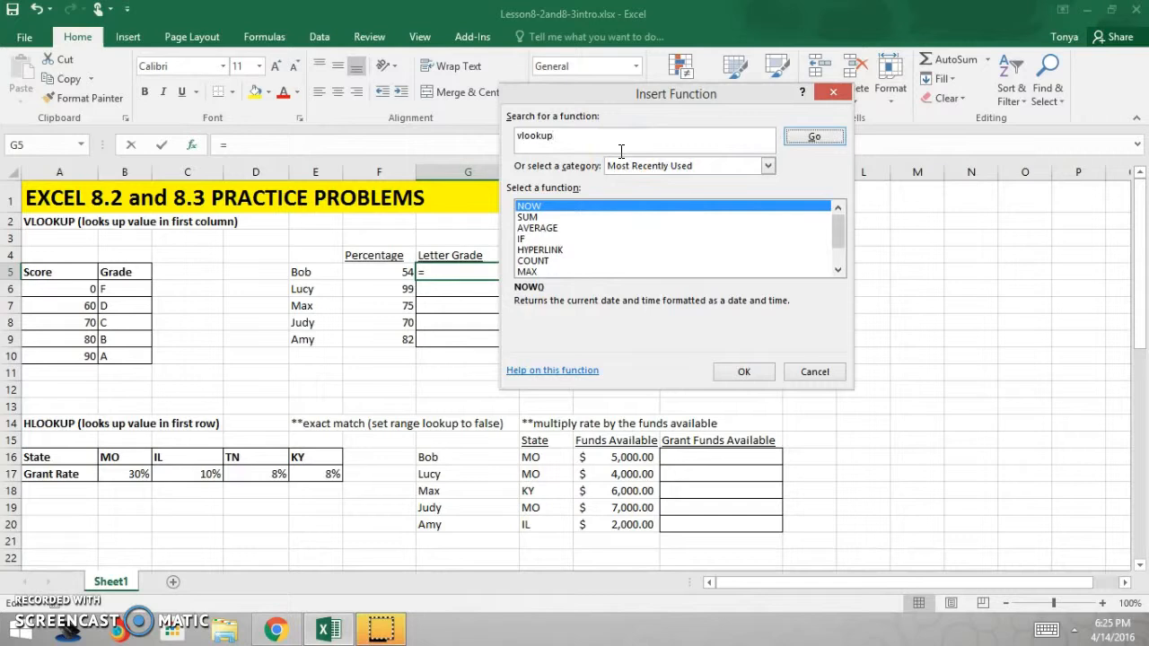
{"action": "left_click", "coordinate": [799, 144]}
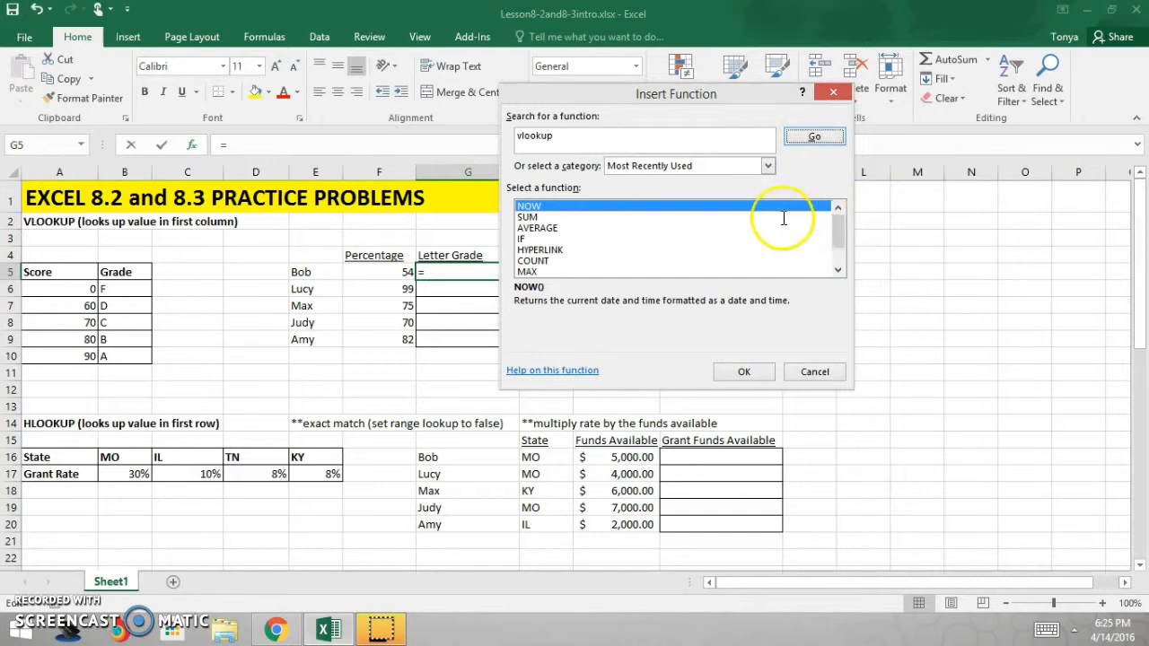
{"action": "left_click", "coordinate": [837, 242]}
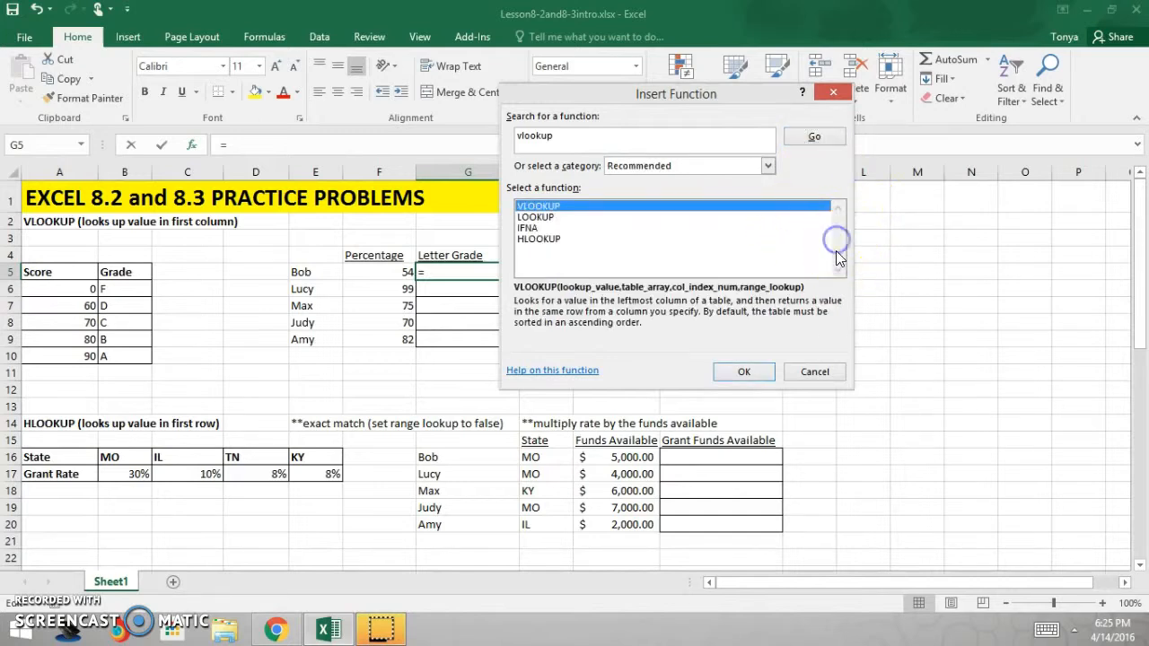
{"action": "left_click", "coordinate": [744, 372]}
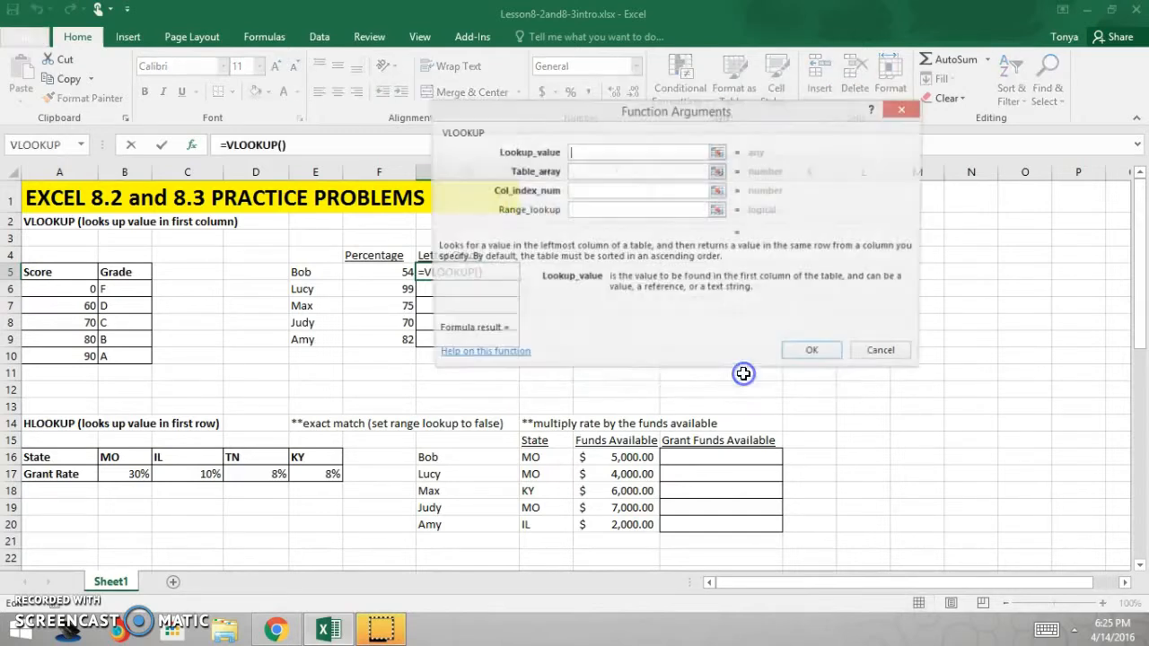
- Set the VLOOKUP arguments to lookup value F5, table array gradescale and column index number 2
{"action": "left_click_drag", "start_coordinate": [672, 114], "coordinate": [773, 173]}
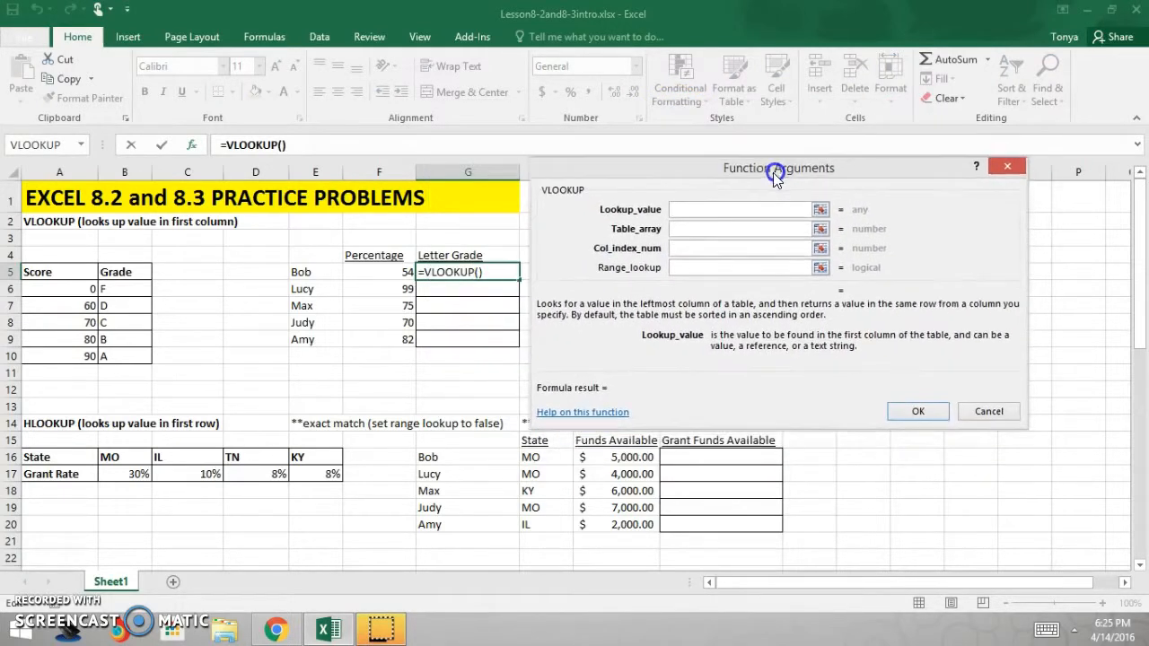
{"action": "left_click", "coordinate": [696, 211]}
{"action": "left_click", "coordinate": [390, 275]}
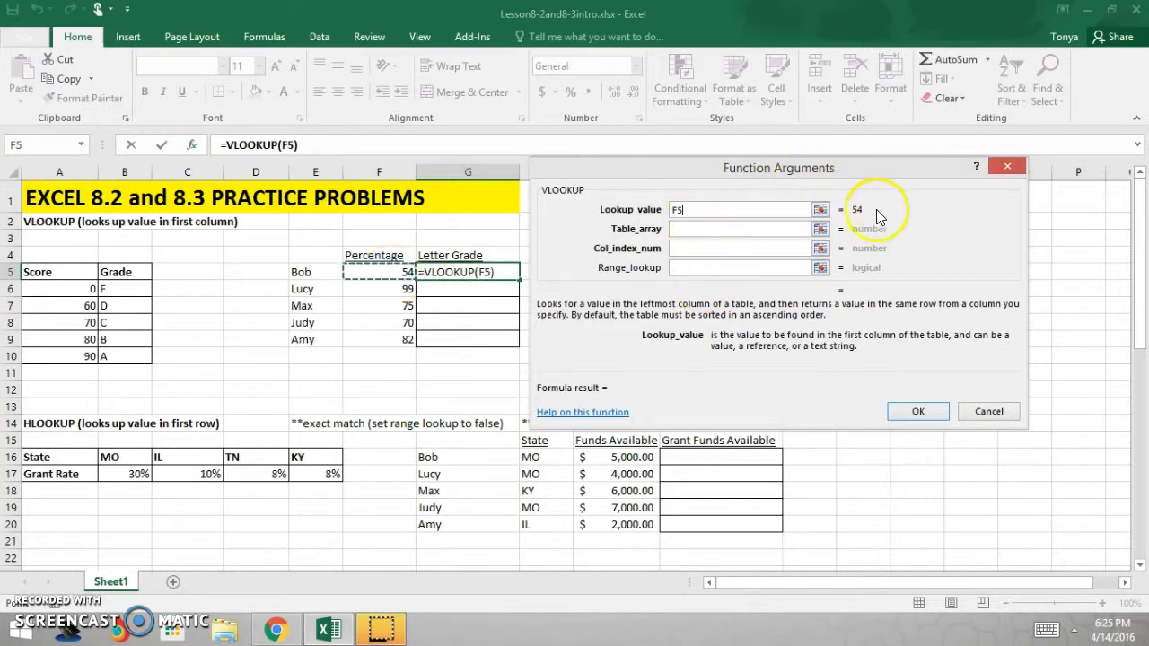
{"action": "left_click", "coordinate": [725, 230]}
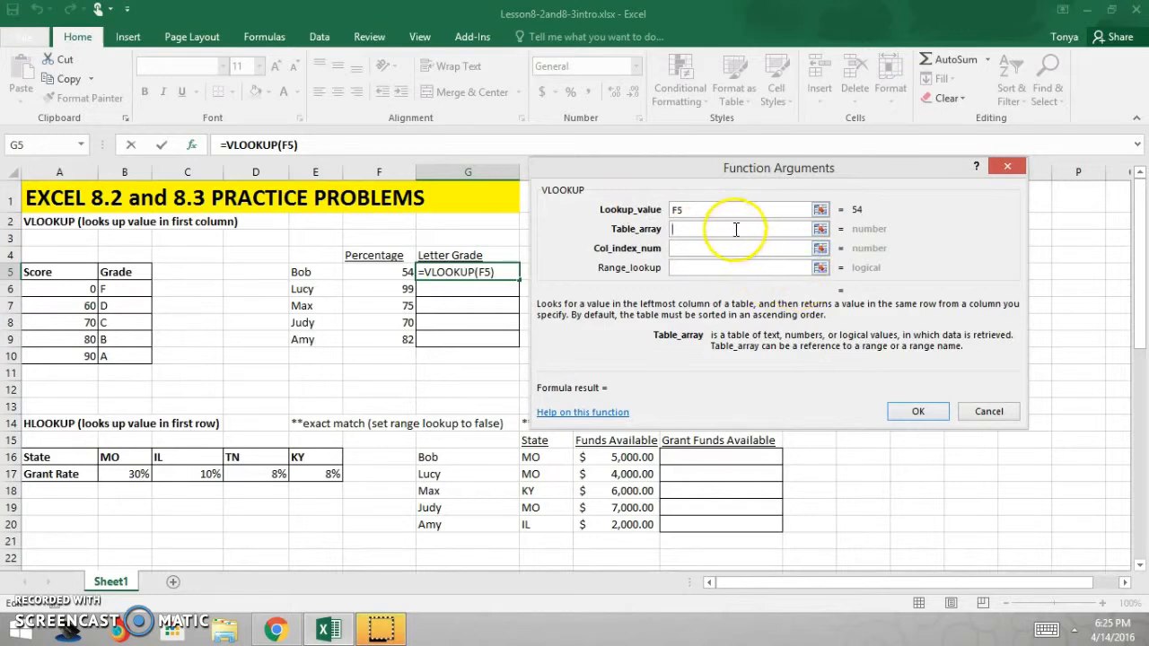
{"action": "type", "text": "gradescale"}
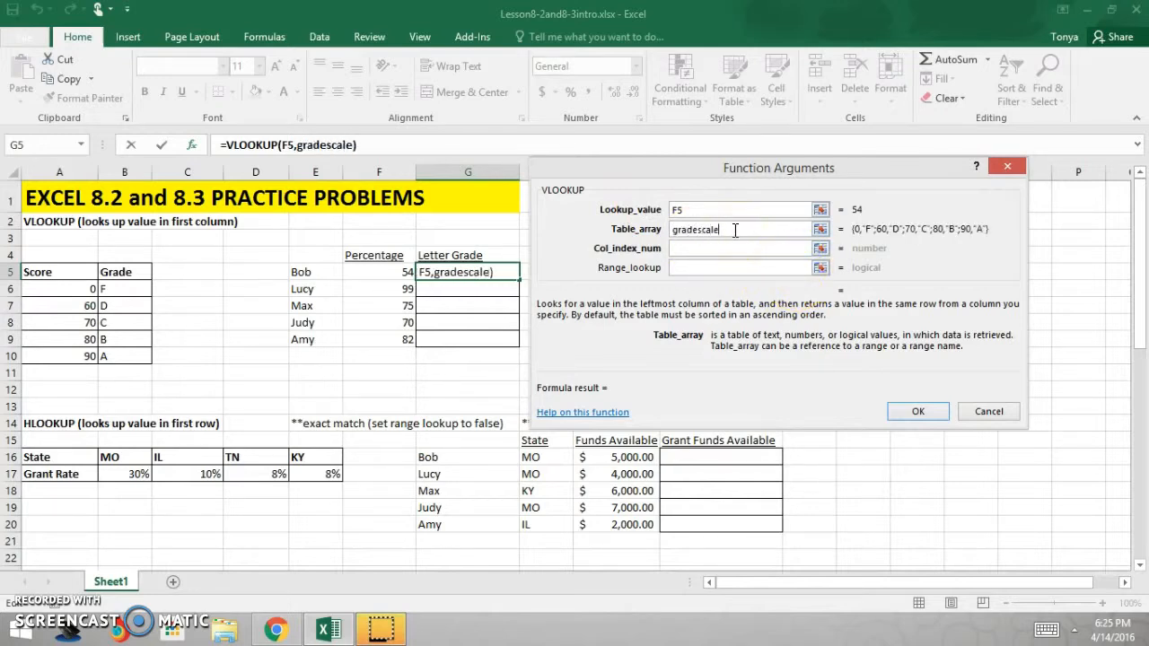
{"action": "key", "text": "Tab"}
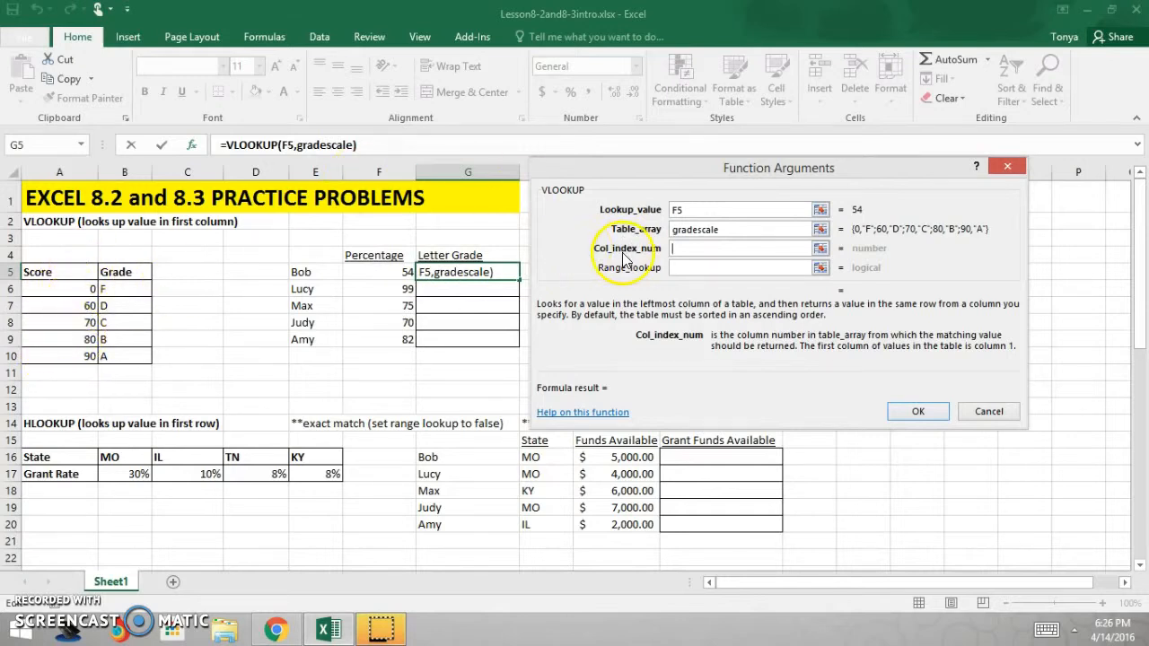
{"action": "left_click", "coordinate": [710, 248]}
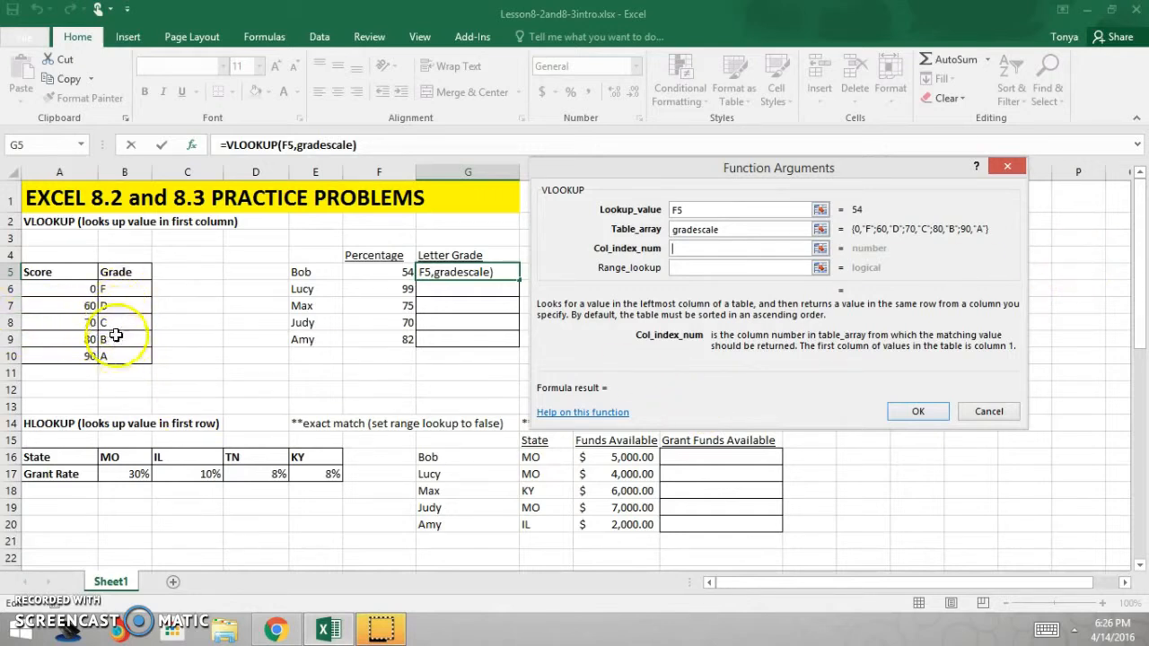
{"action": "left_click", "coordinate": [677, 248]}
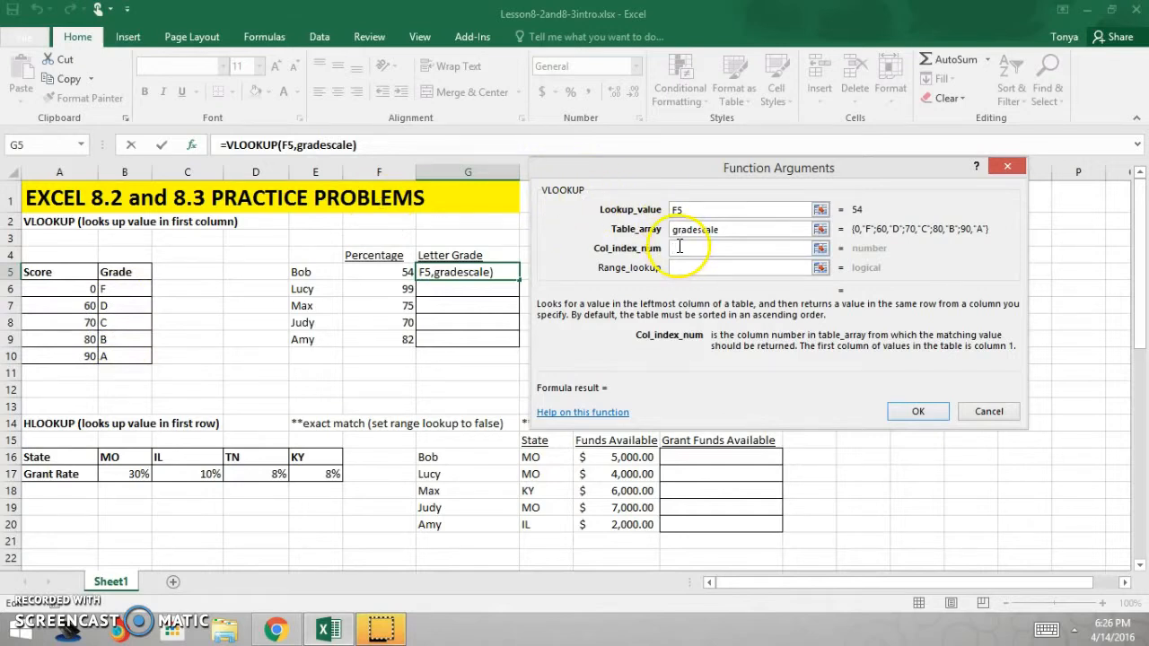
{"action": "type", "text": "2"}
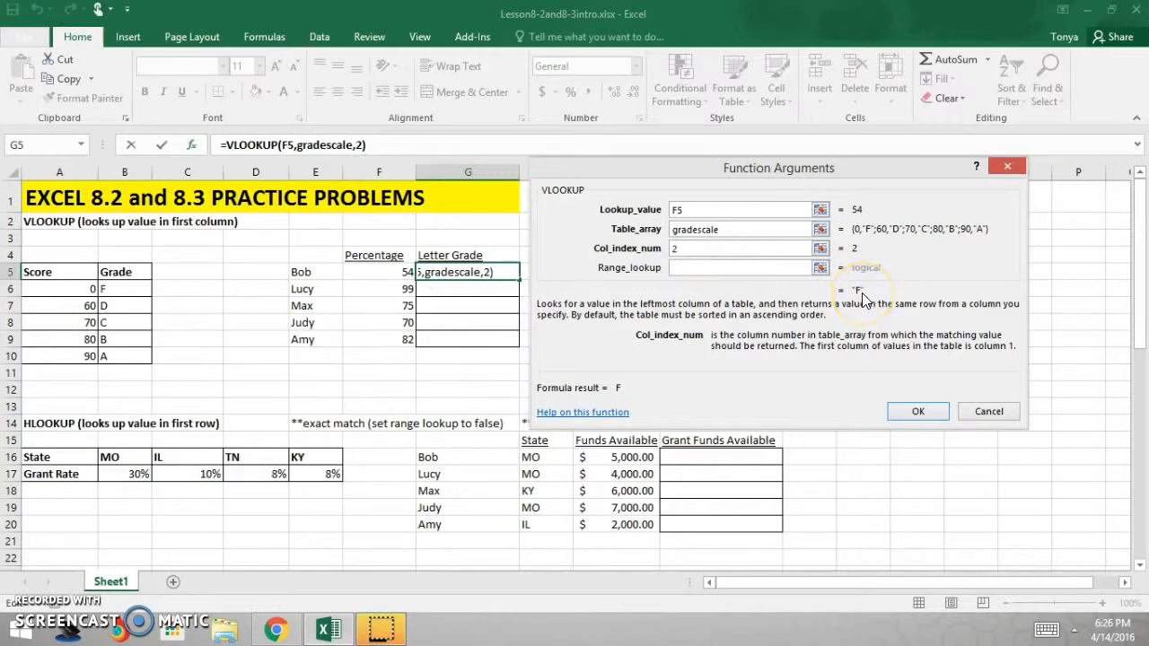
- Try an exact match by setting the range lookup of G5's VLOOKUP to false and accept the formula
{"action": "left_click", "coordinate": [761, 269]}
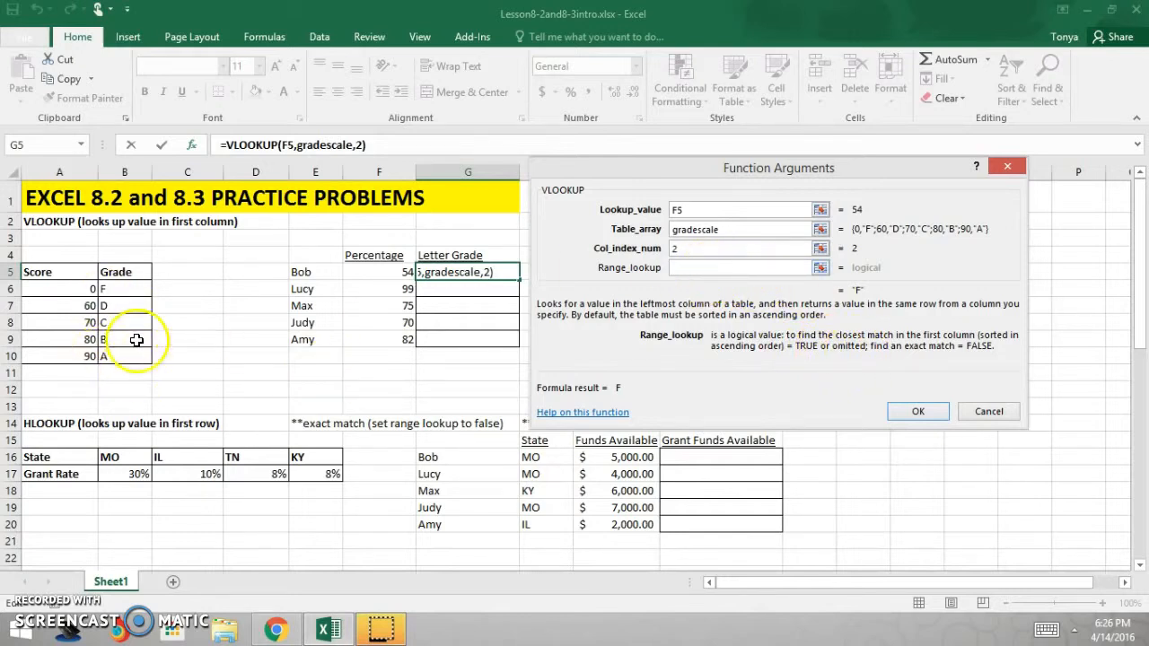
{"action": "left_click", "coordinate": [683, 269]}
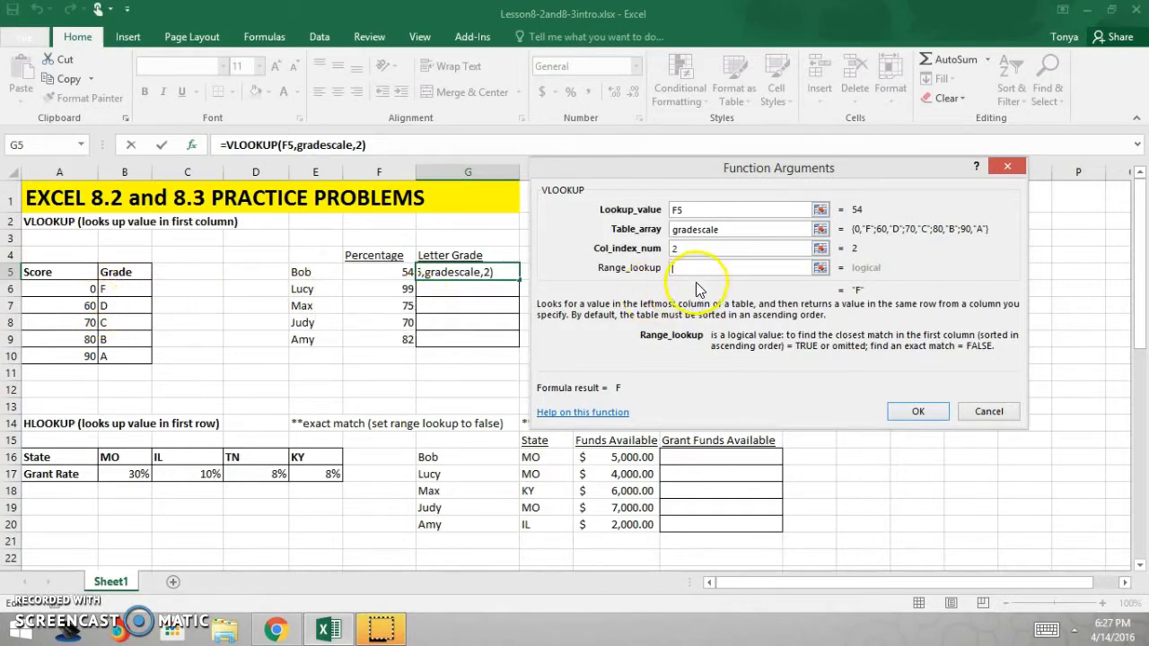
{"action": "type", "text": "false"}
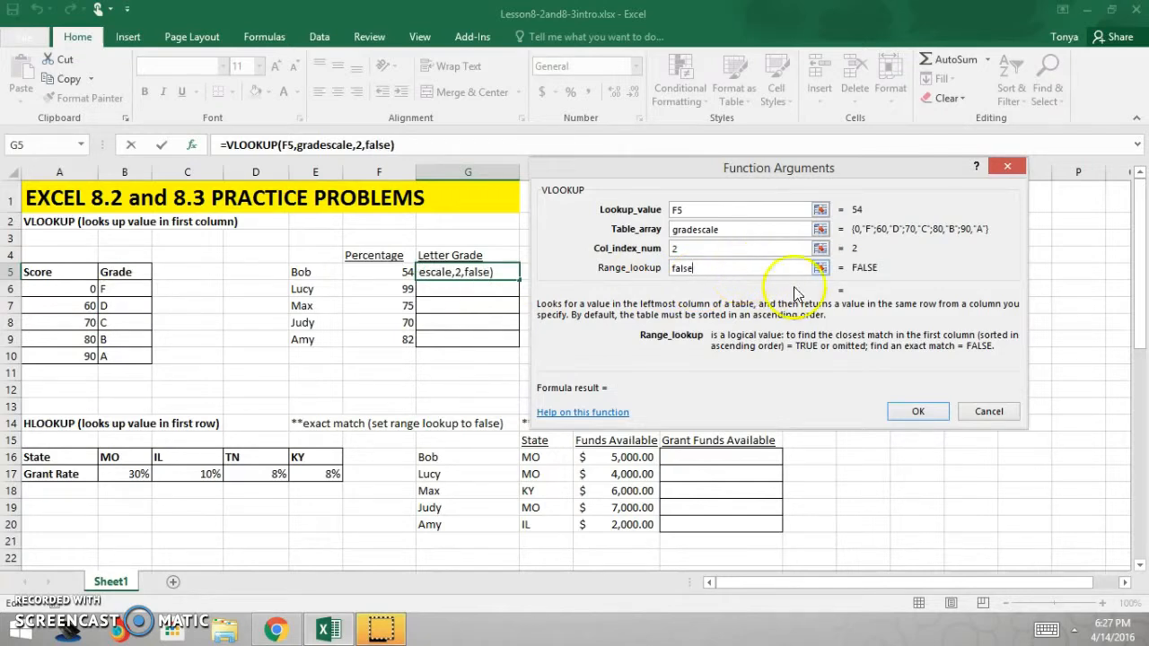
{"action": "left_click", "coordinate": [920, 411]}
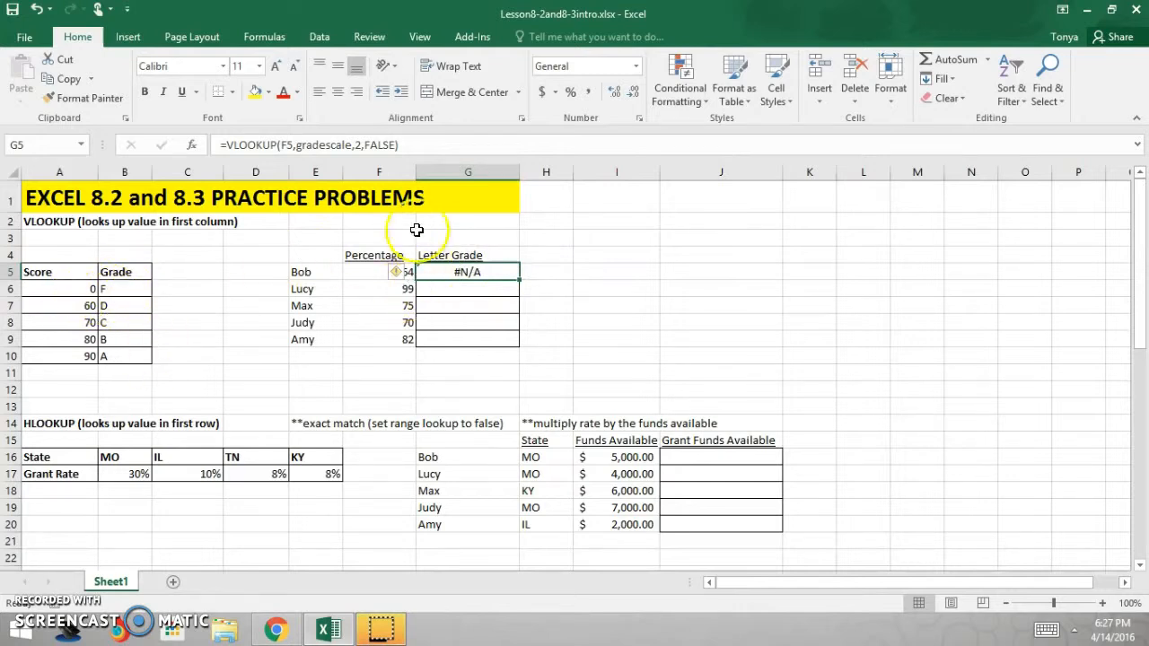
- Clear the range lookup argument of the VLOOKUP in G5 and fill the formula down through G9
{"action": "left_click", "coordinate": [191, 145]}
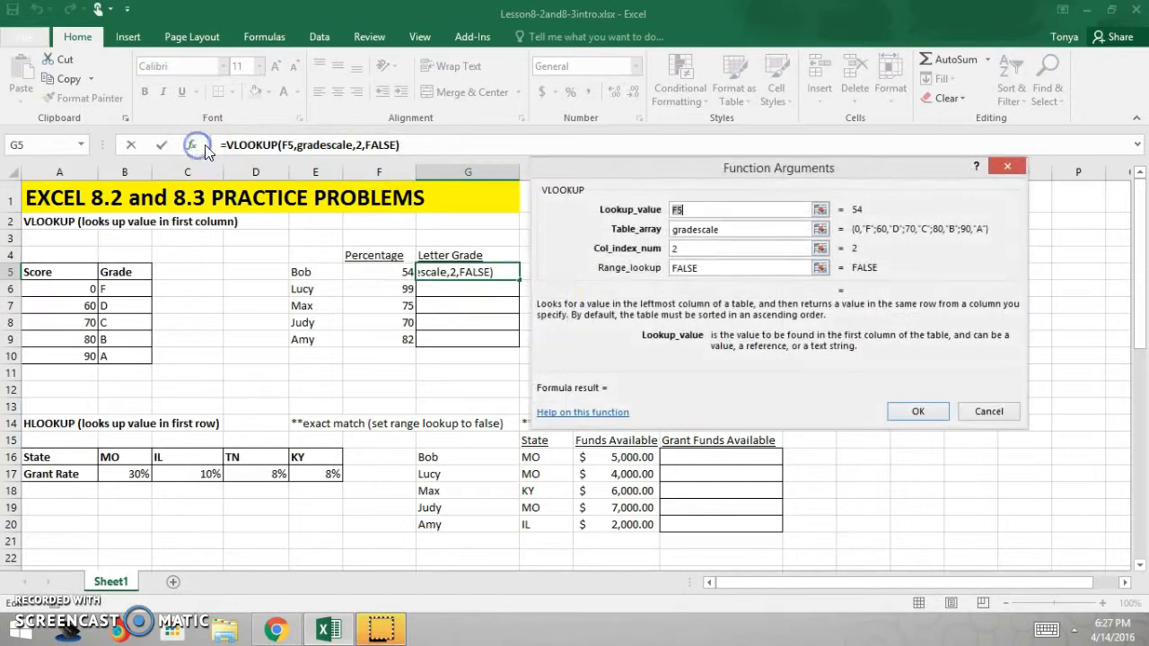
{"action": "left_click", "coordinate": [705, 270]}
{"action": "key", "text": "BackSpace"}
{"action": "key", "text": "BackSpace"}
{"action": "key", "text": "BackSpace"}
{"action": "key", "text": "BackSpace"}
{"action": "key", "text": "BackSpace"}
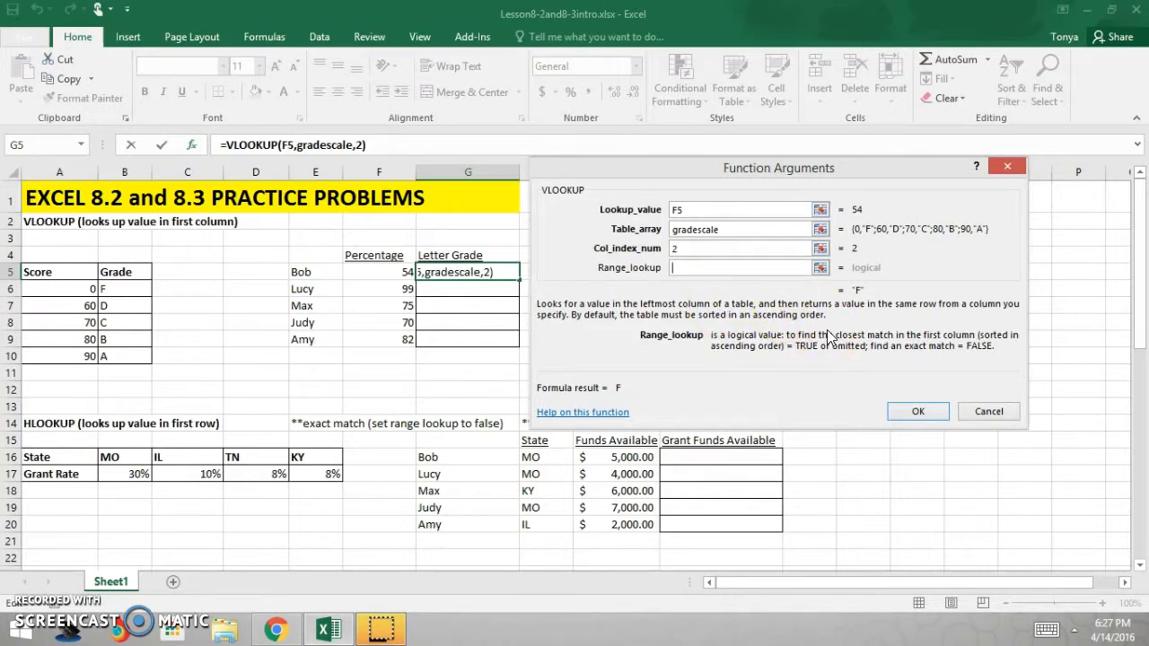
{"action": "left_click", "coordinate": [918, 411]}
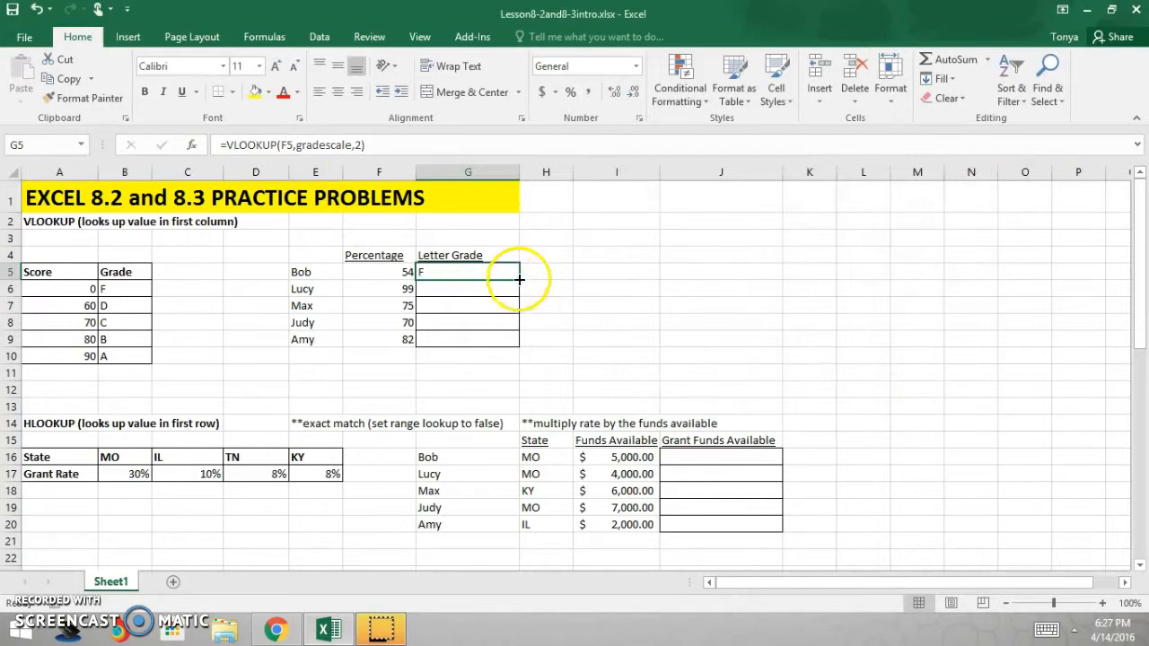
{"action": "left_click_drag", "start_coordinate": [519, 281], "coordinate": [516, 343]}
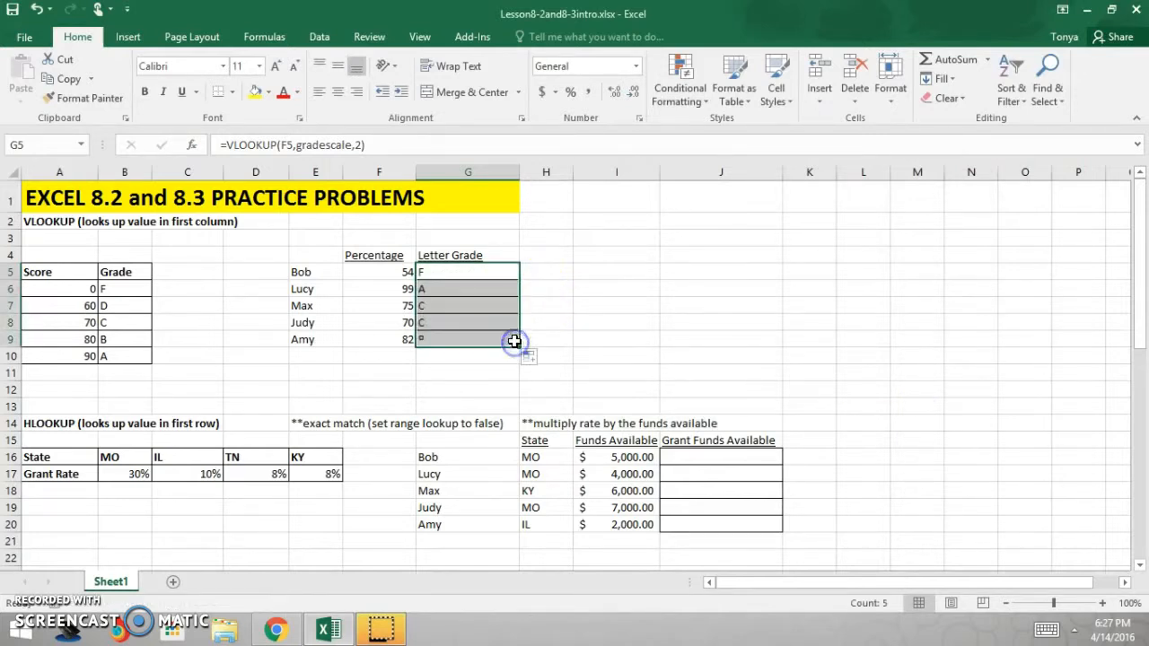
{"action": "left_click", "coordinate": [602, 325]}
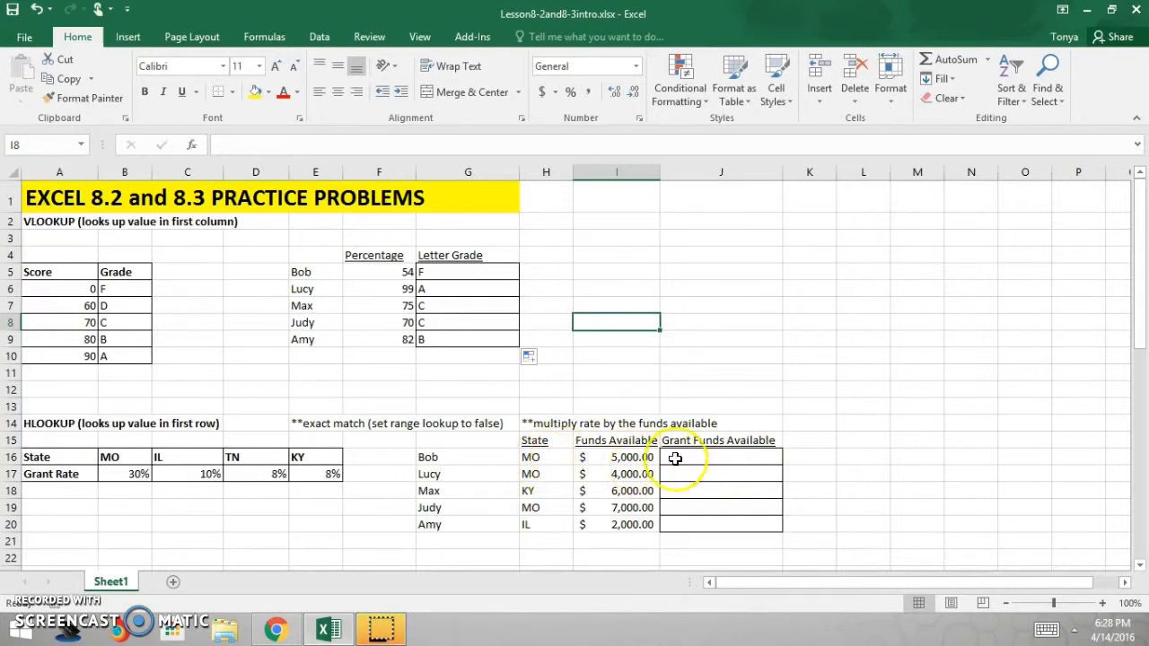
- Search for the HLOOKUP function and insert it in the first Grant Funds Available cell, J16
{"action": "left_click", "coordinate": [715, 463]}
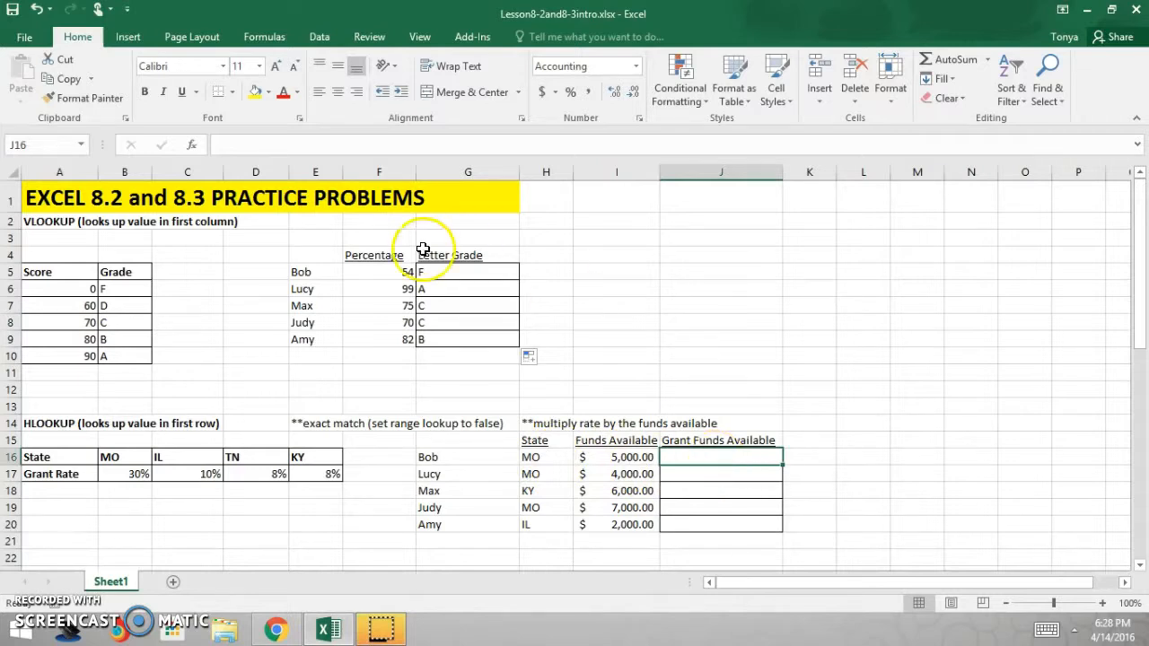
{"action": "left_click", "coordinate": [191, 144]}
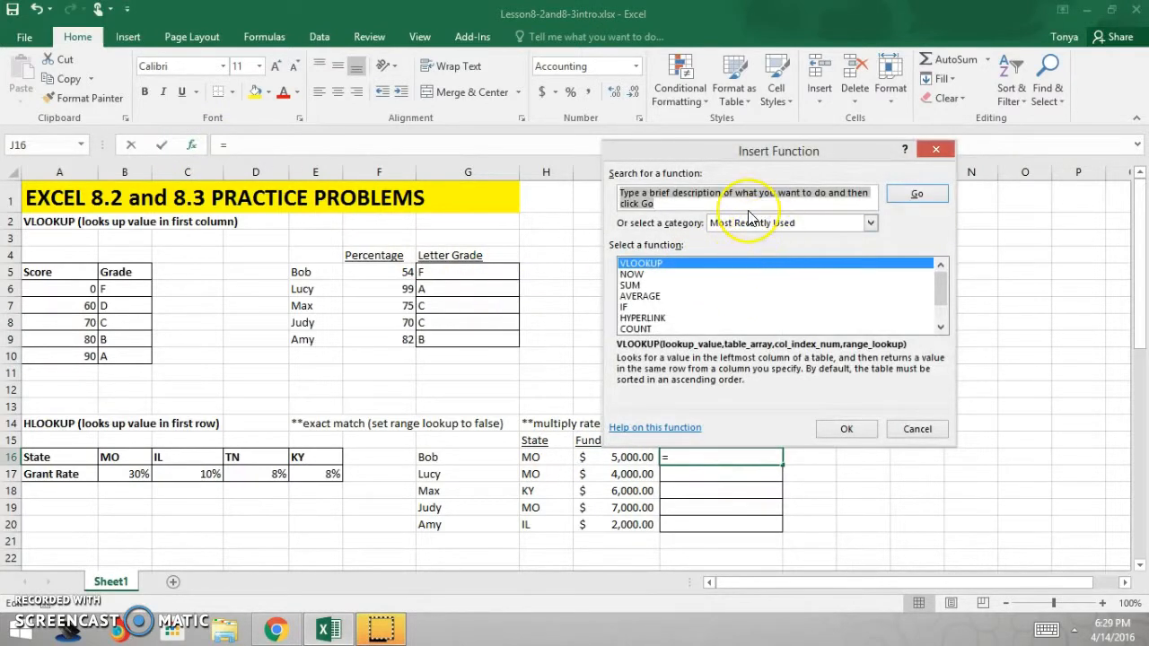
{"action": "type", "text": "ho"}
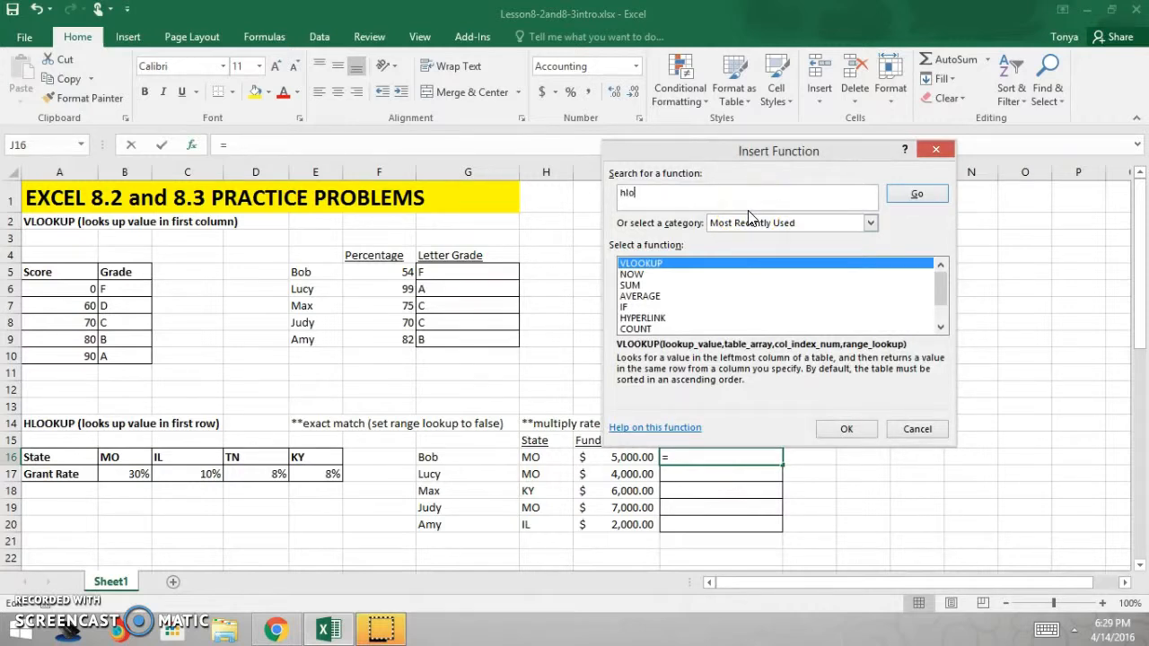
{"action": "key", "text": "Return"}
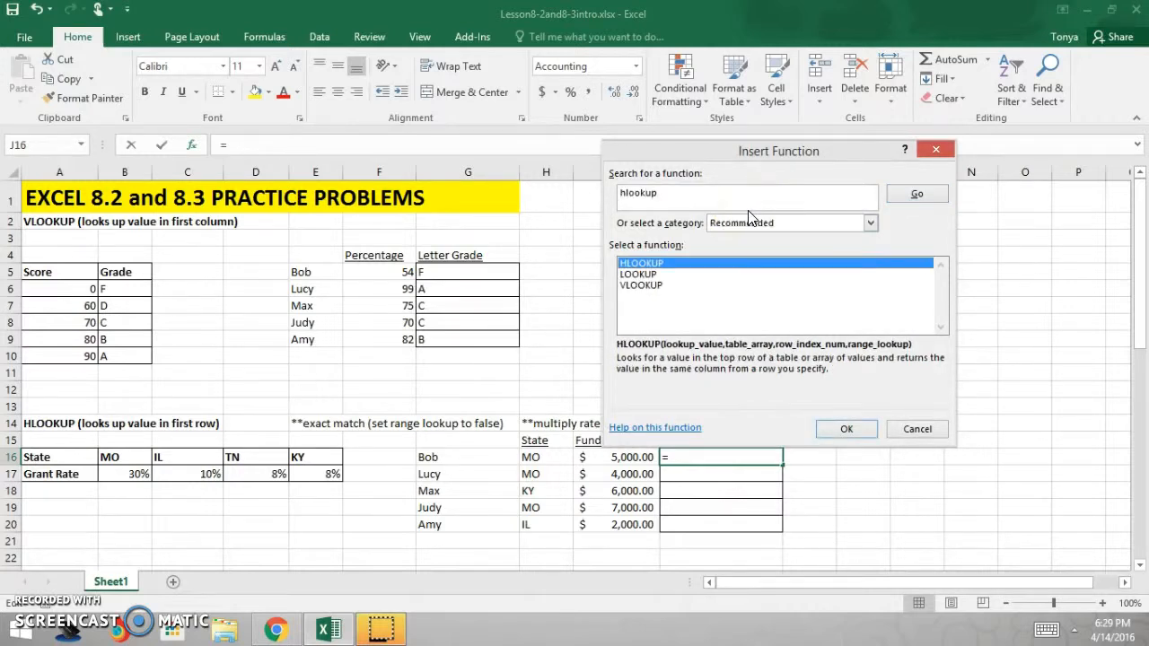
{"action": "left_click", "coordinate": [855, 432]}
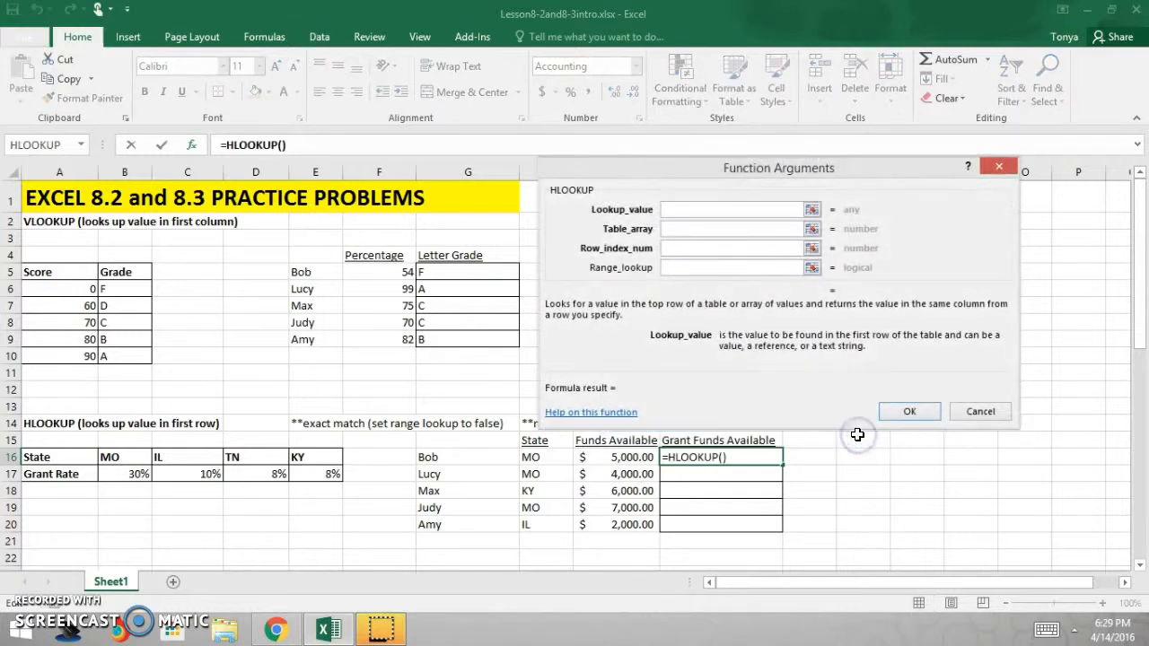
- Set the HLOOKUP lookup value to H16 and the table array to B16:E17
{"action": "left_click_drag", "start_coordinate": [797, 169], "coordinate": [823, 126]}
{"action": "left_click", "coordinate": [754, 165]}
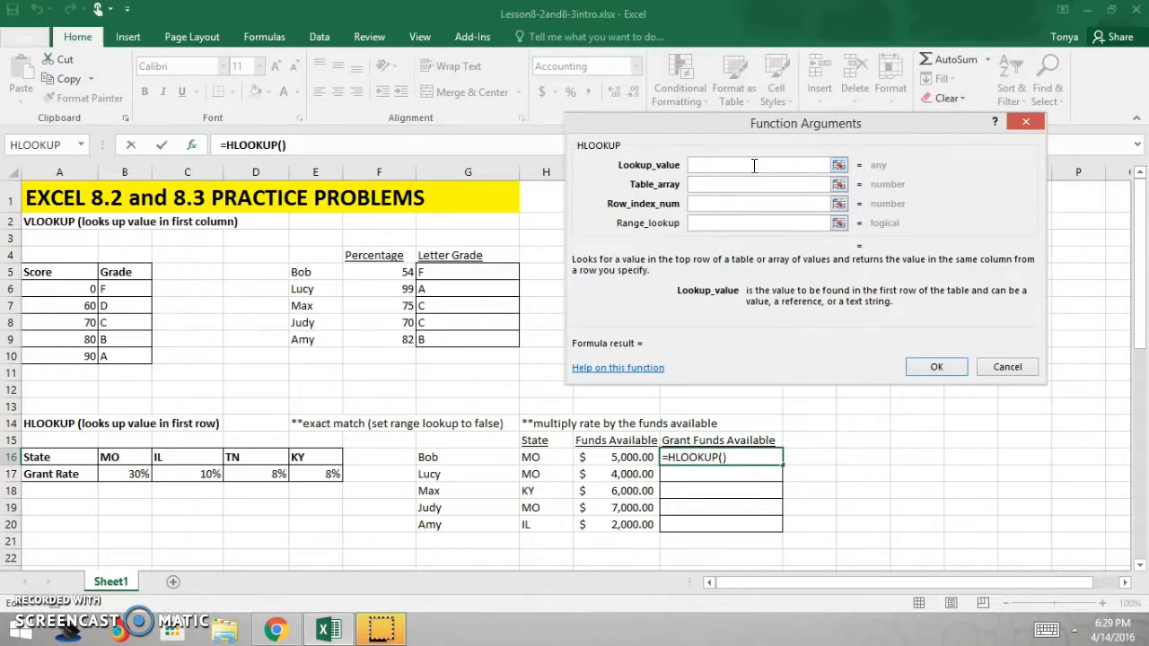
{"action": "left_click", "coordinate": [744, 167]}
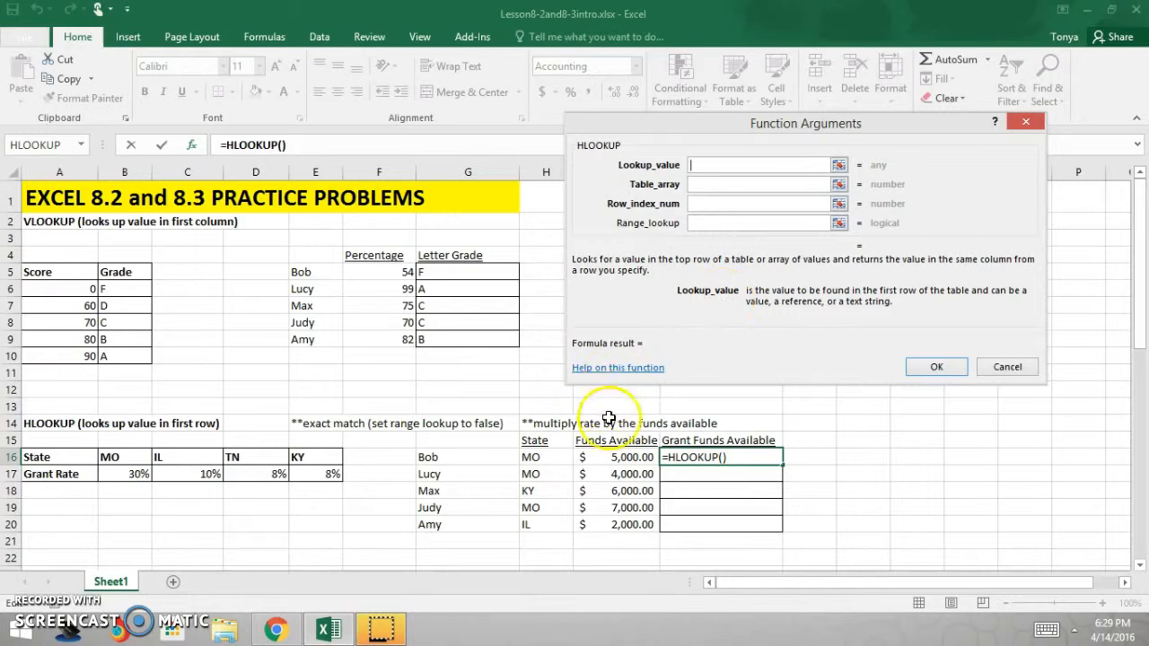
{"action": "left_click", "coordinate": [547, 459]}
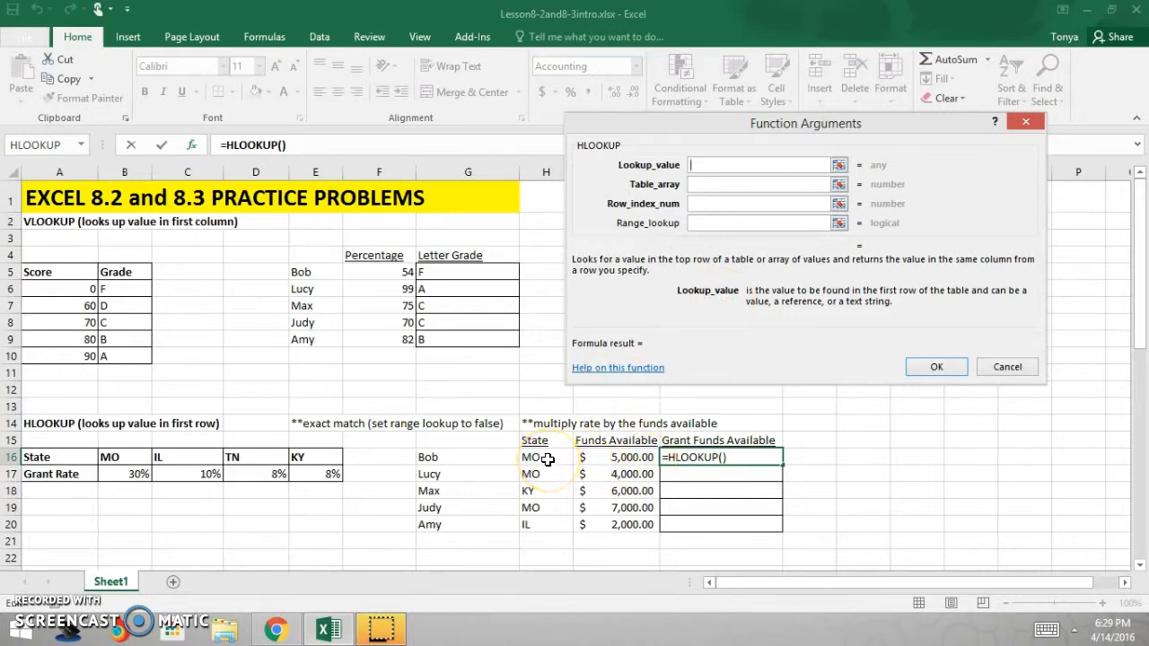
{"action": "left_click", "coordinate": [715, 189]}
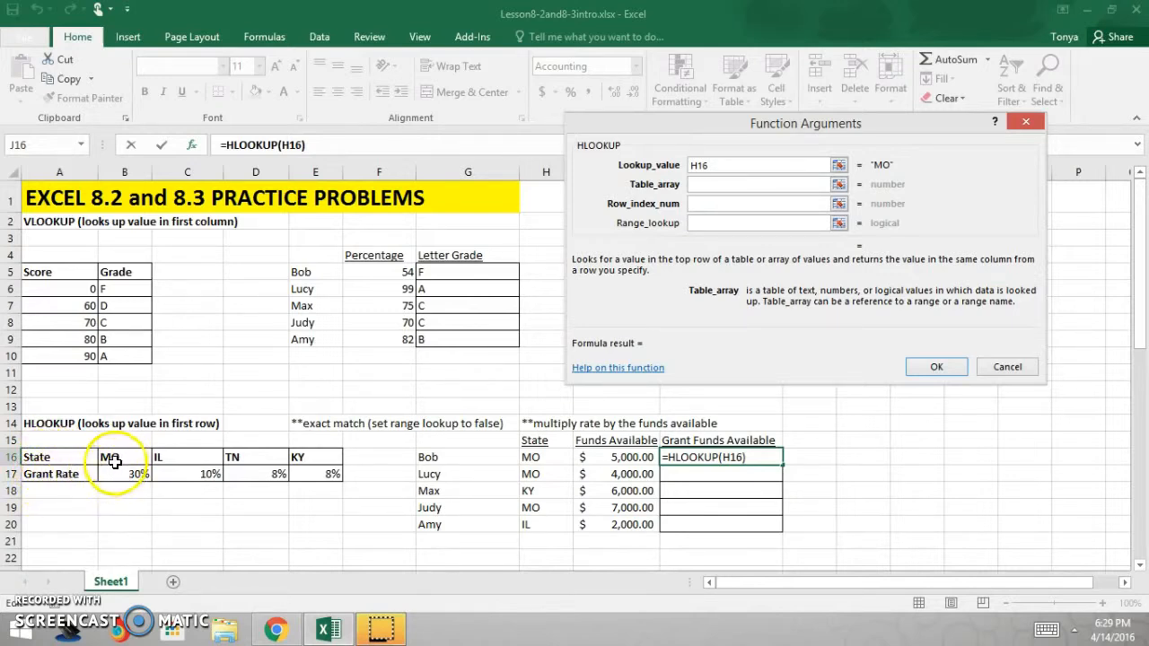
{"action": "left_click_drag", "start_coordinate": [110, 460], "coordinate": [302, 474]}
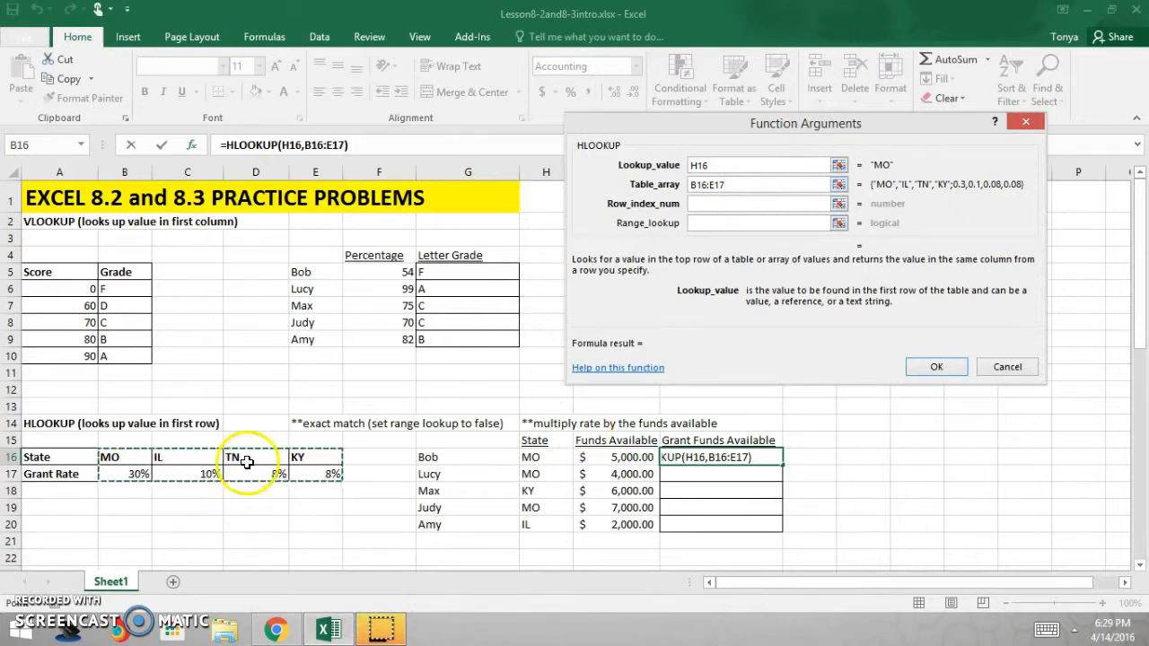
- Set the HLOOKUP row index number to 2 and the range lookup to false, and accept the formula
{"action": "left_click", "coordinate": [706, 205]}
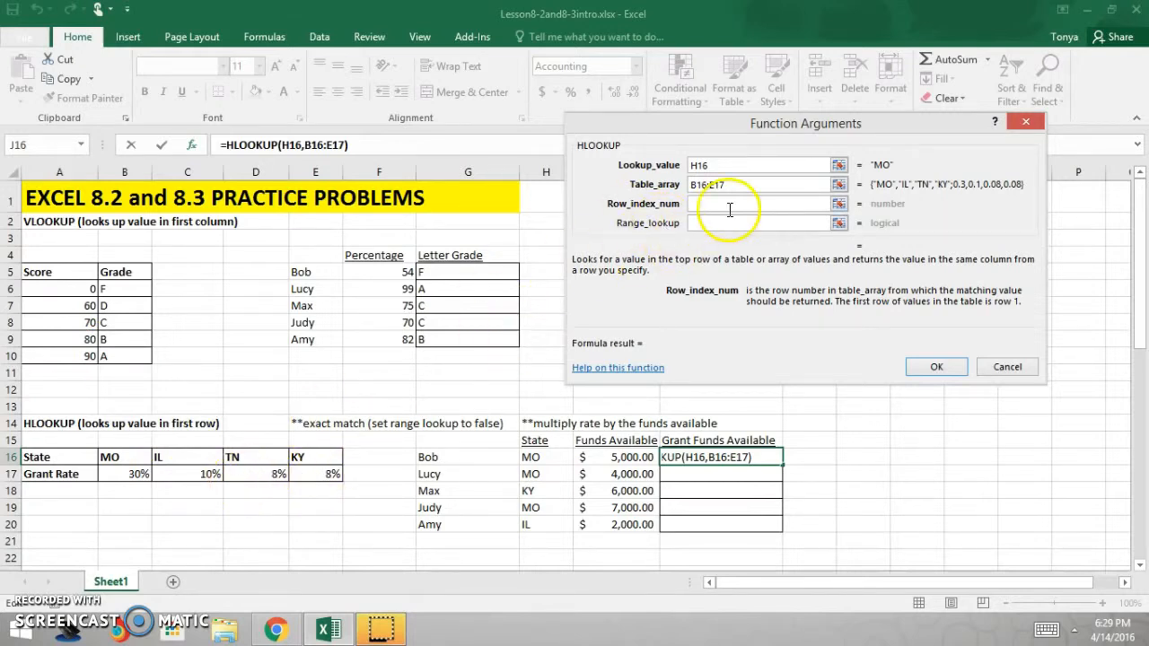
{"action": "type", "text": "2"}
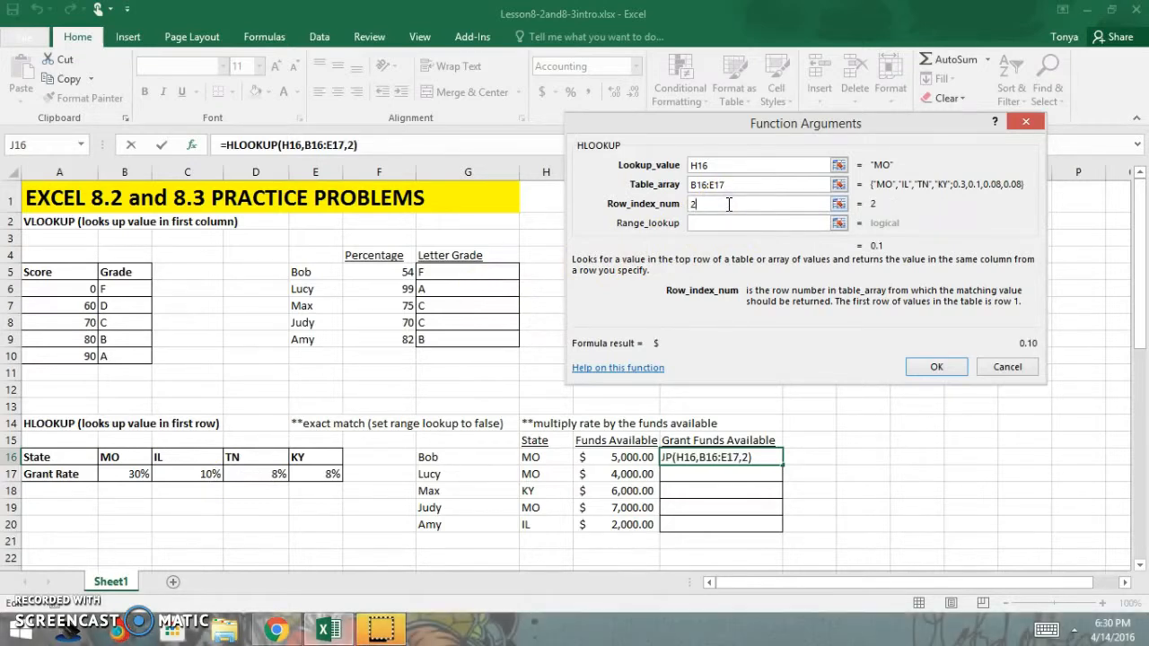
{"action": "left_click", "coordinate": [715, 222]}
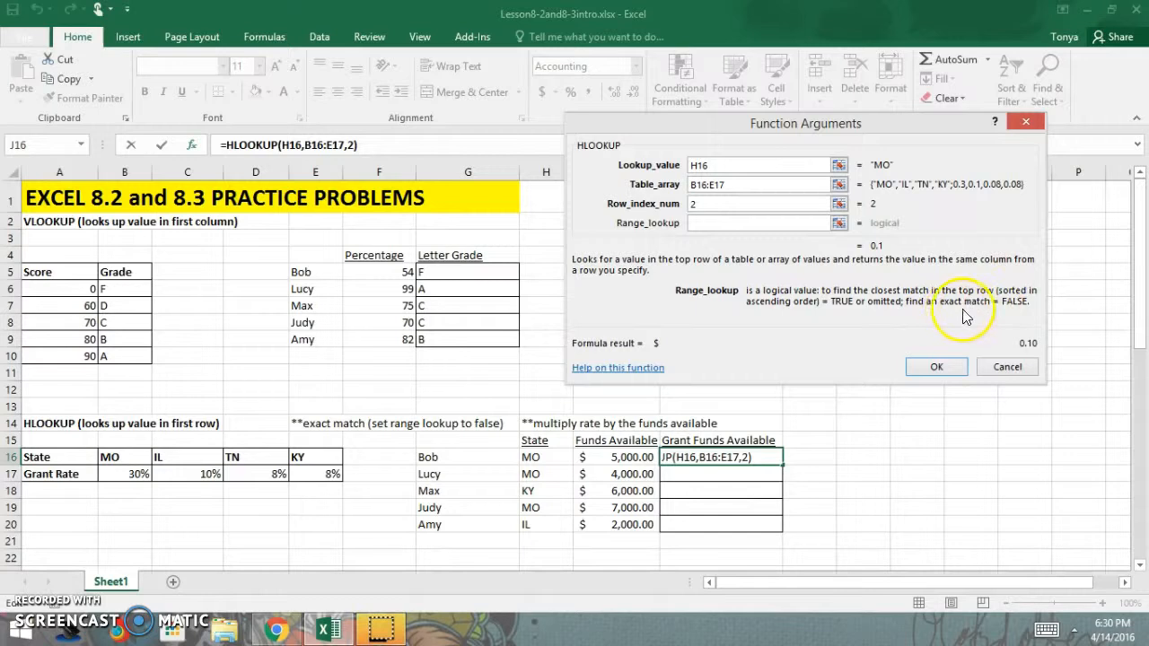
{"action": "type", "text": "false"}
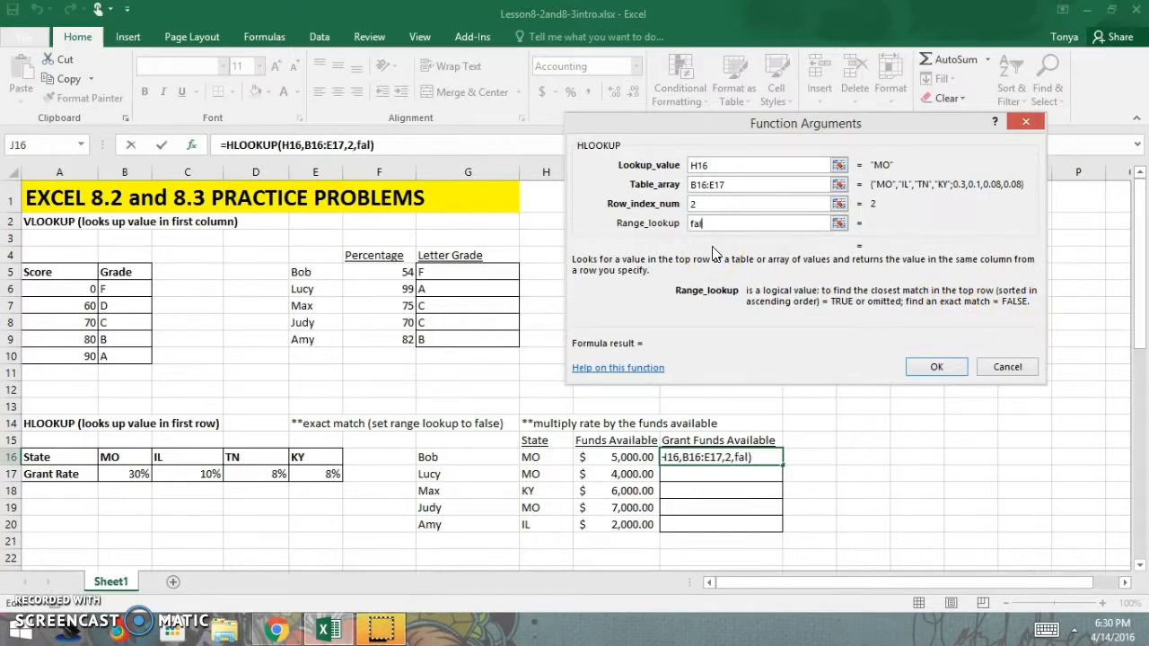
{"action": "left_click", "coordinate": [935, 370]}
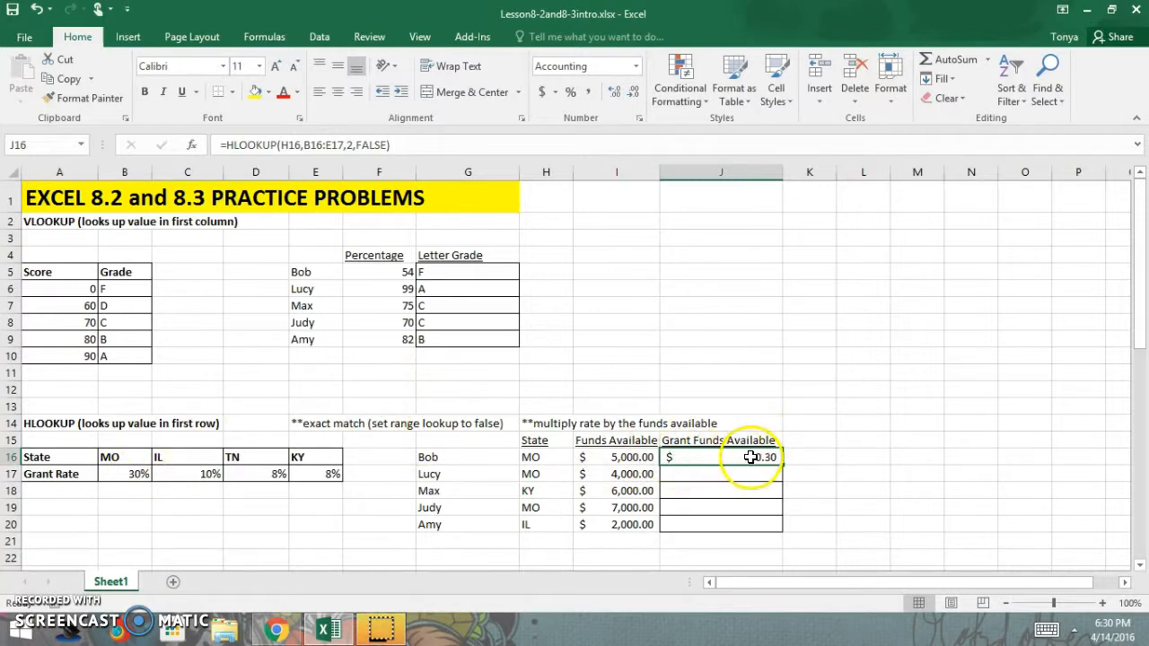
- Multiply the HLOOKUP formula in J16 by the funds available in I16
{"action": "left_click", "coordinate": [419, 148]}
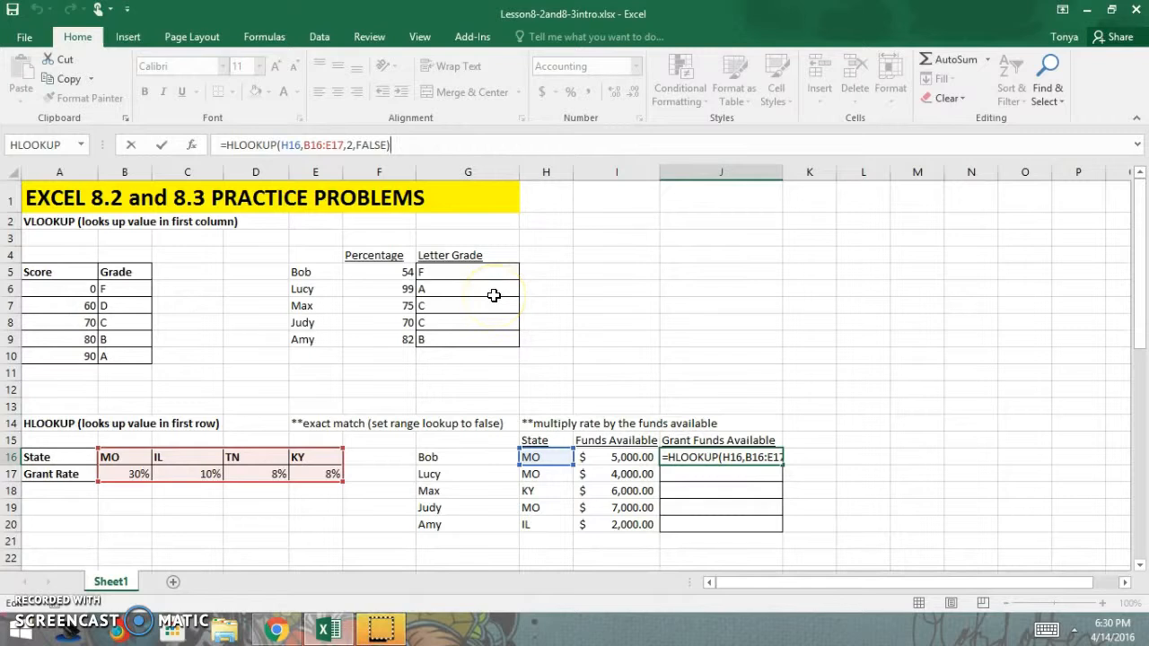
{"action": "left_click", "coordinate": [618, 461]}
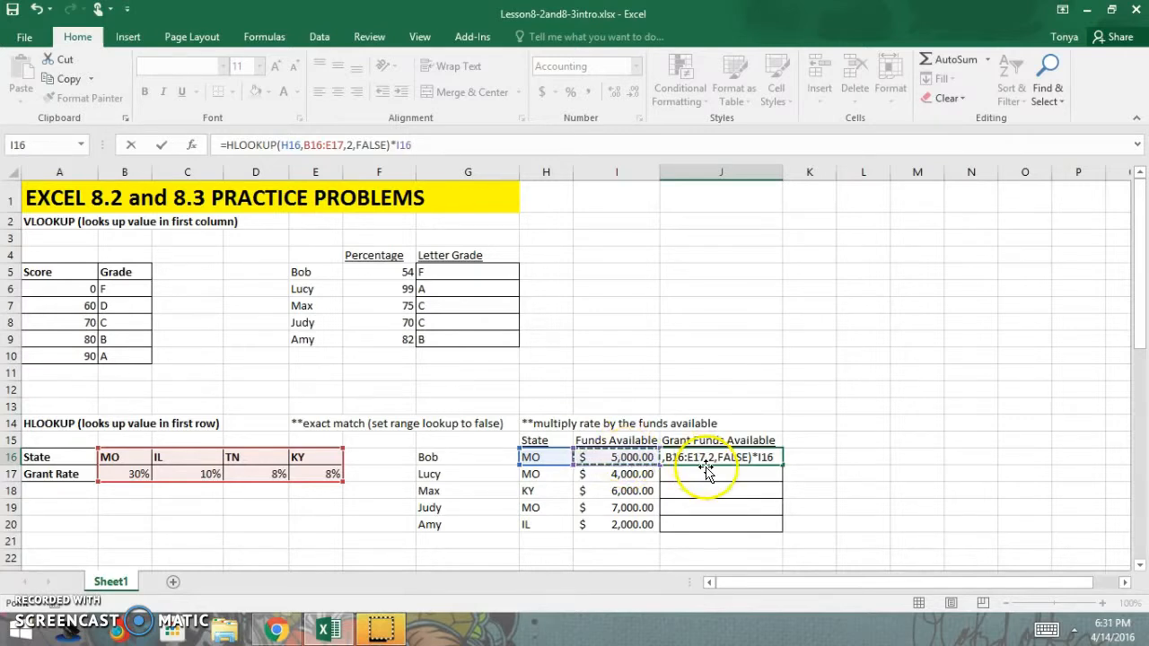
{"action": "key", "text": "Return"}
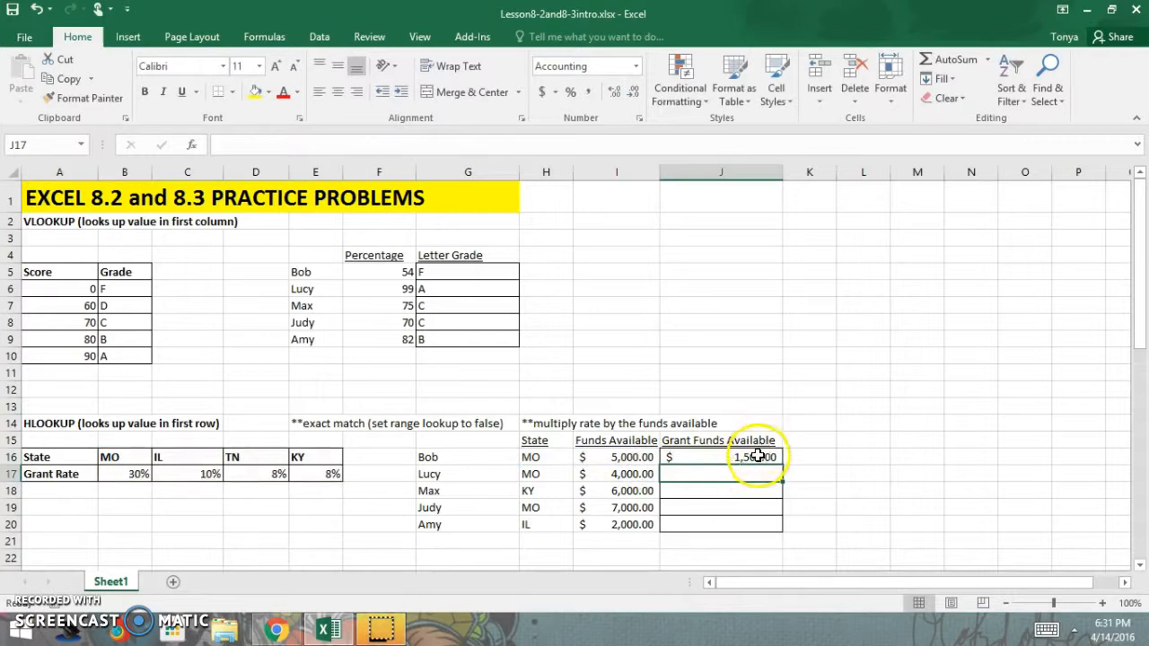
- Fill the grant funds formula from J16 down through J20
{"action": "left_click", "coordinate": [758, 457]}
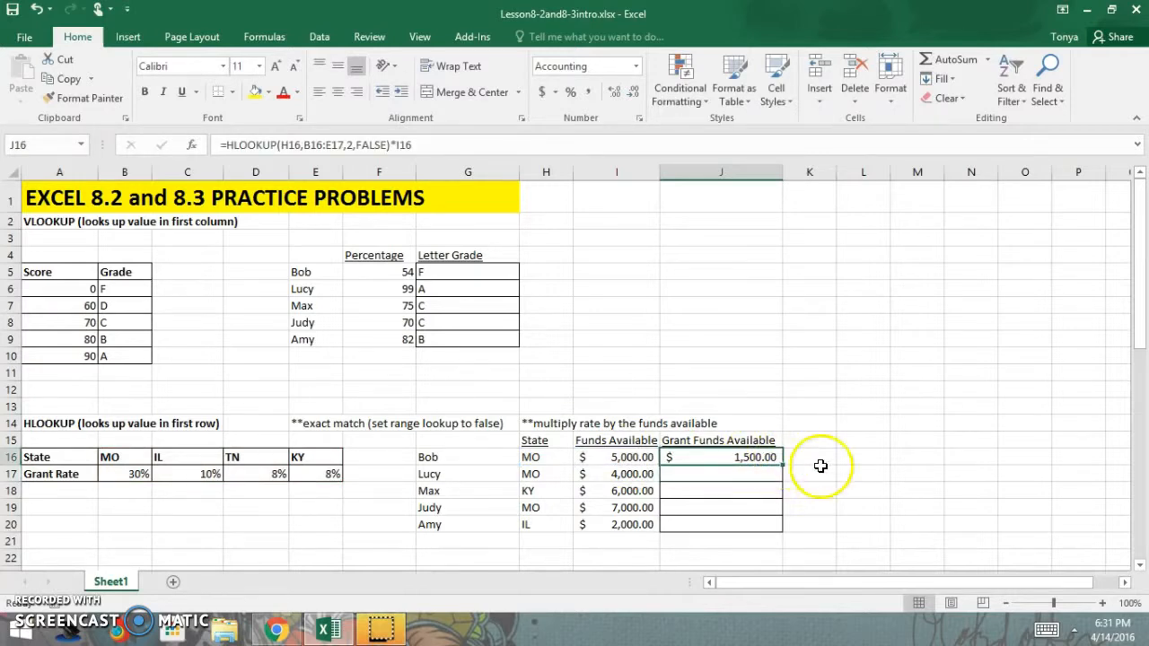
{"action": "left_click_drag", "start_coordinate": [787, 460], "coordinate": [784, 530]}
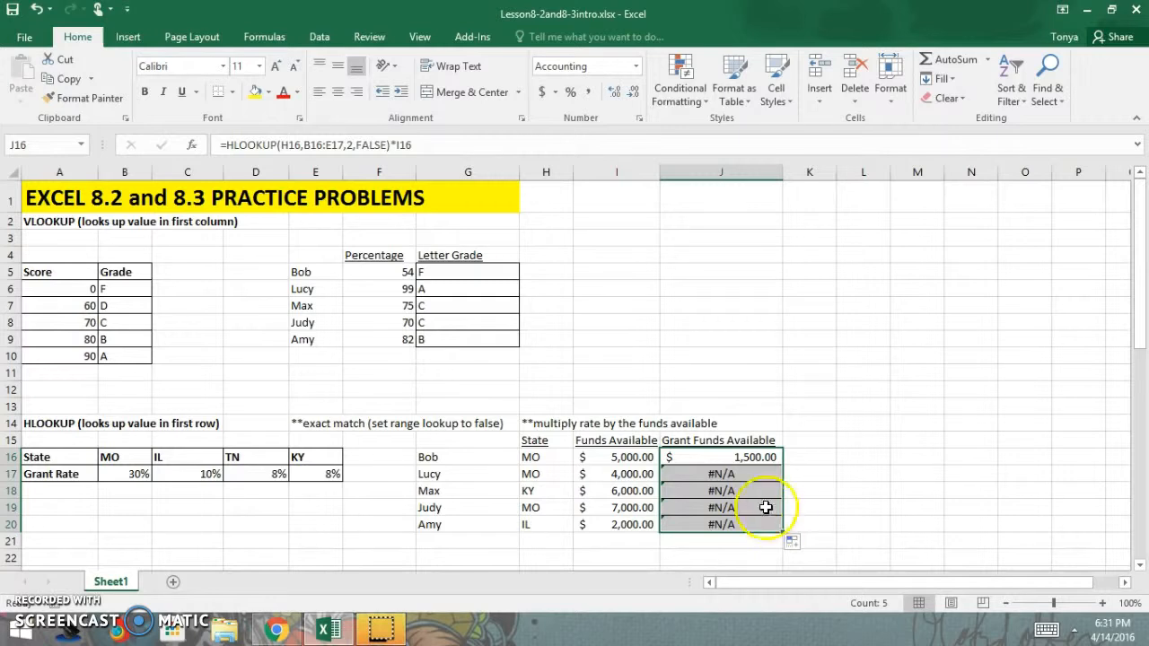
- Examine the copied formulas in J17 through J20 and check which table array range each one references
{"action": "left_click", "coordinate": [730, 473]}
{"action": "left_click", "coordinate": [729, 489]}
{"action": "left_click", "coordinate": [729, 507]}
{"action": "left_click", "coordinate": [716, 524]}
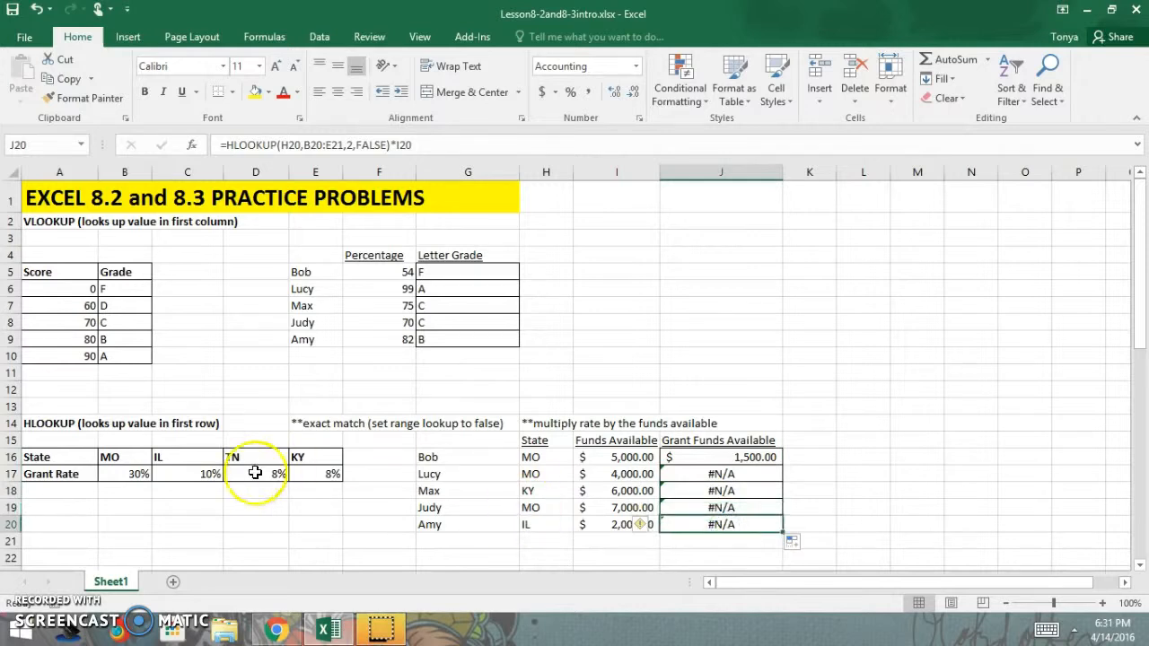
{"action": "left_click", "coordinate": [701, 474]}
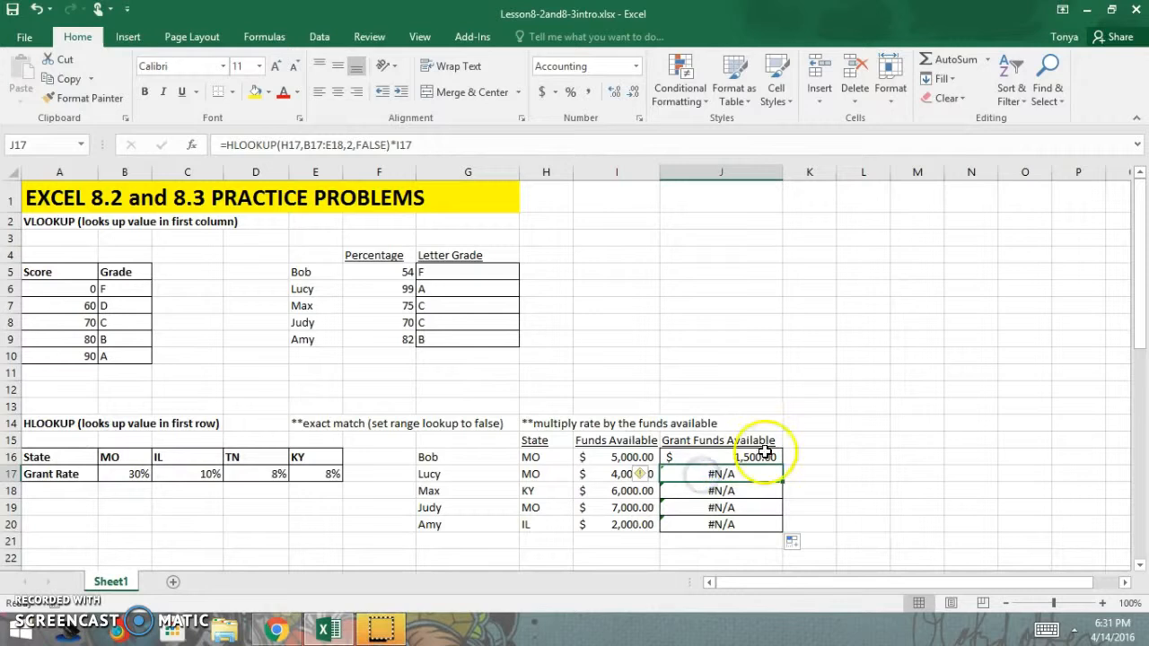
{"action": "left_click", "coordinate": [766, 457]}
{"action": "left_click", "coordinate": [765, 473]}
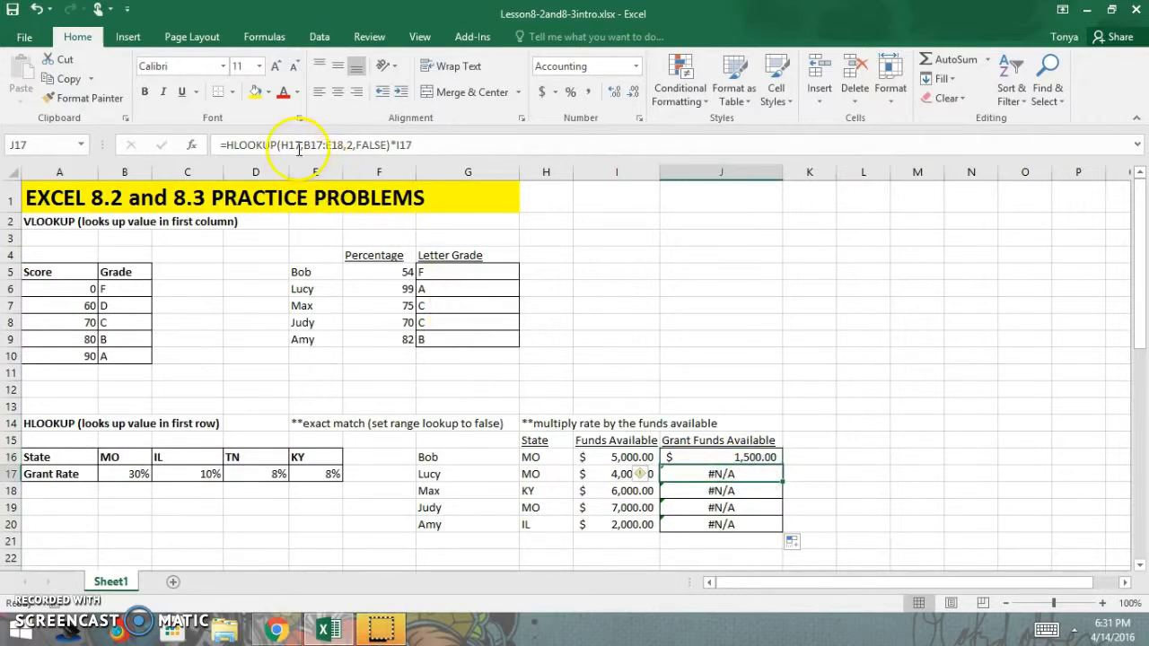
{"action": "double_click", "coordinate": [722, 474]}
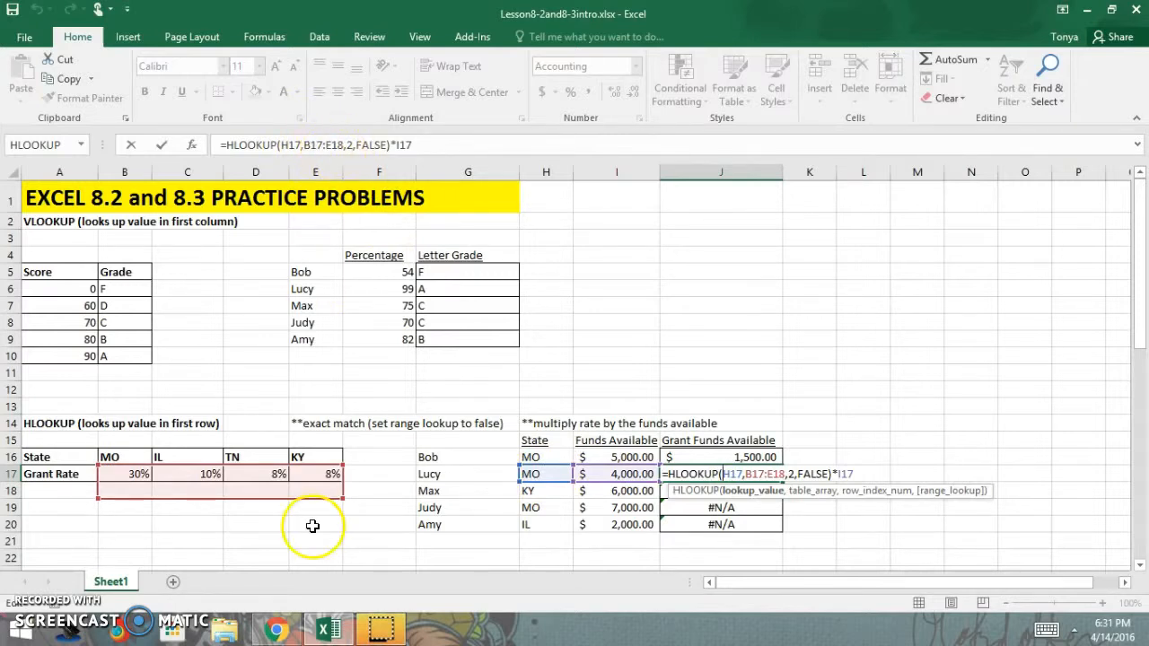
{"action": "key", "text": "ctrl+Return"}
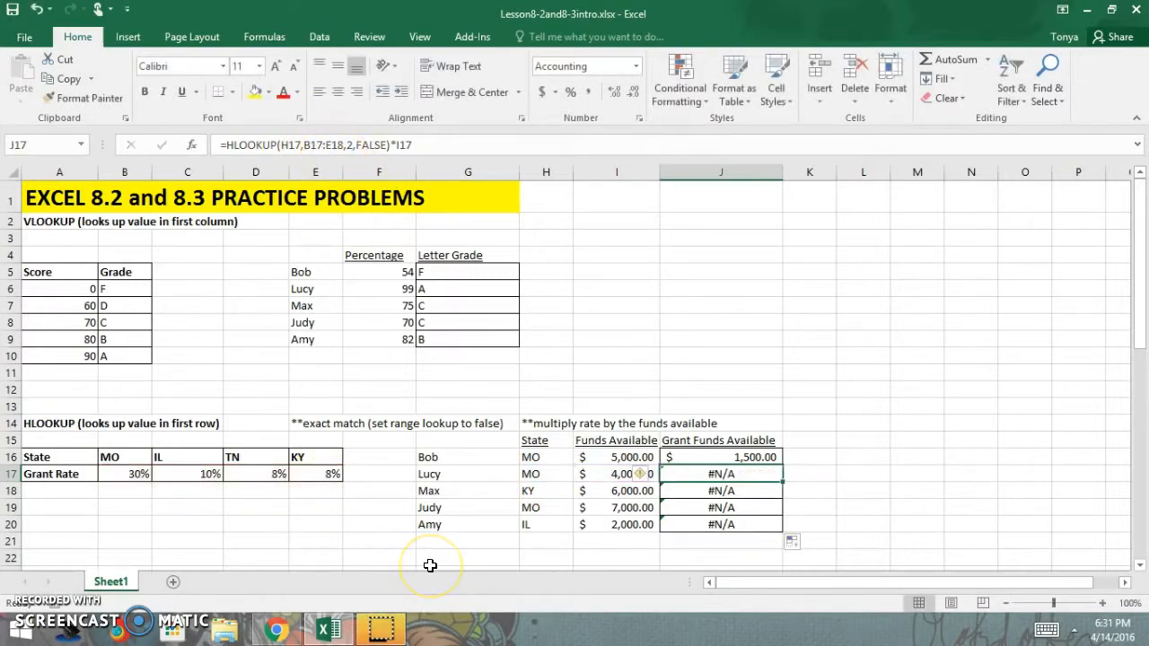
{"action": "double_click", "coordinate": [705, 492]}
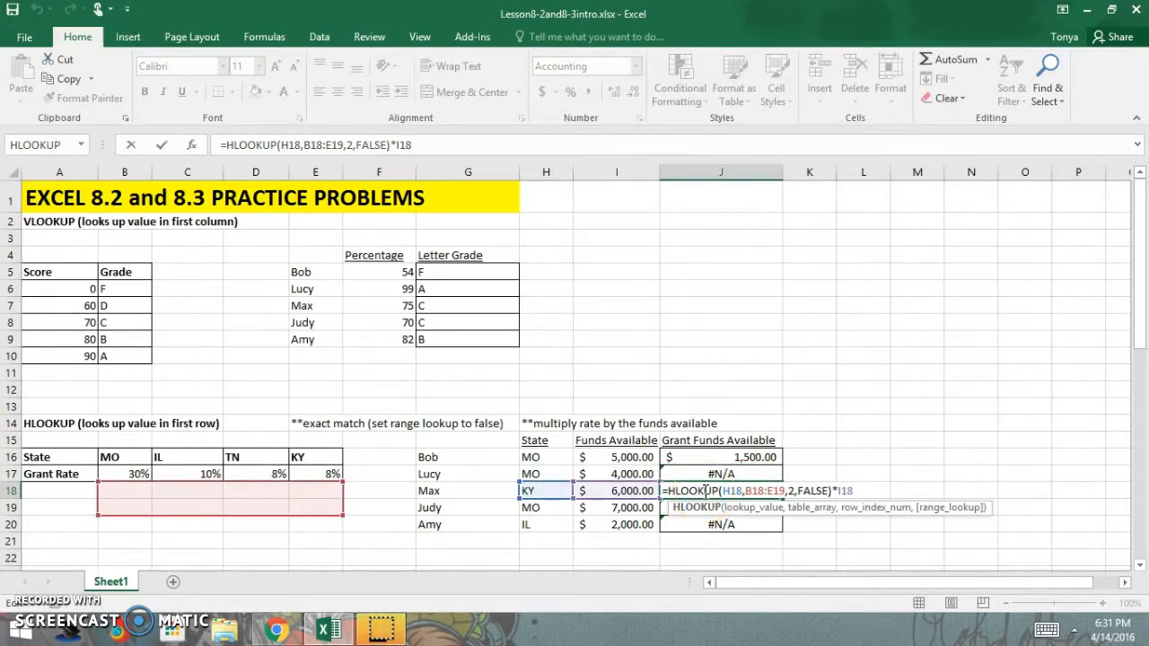
{"action": "key", "text": "ctrl+Return"}
{"action": "double_click", "coordinate": [690, 508]}
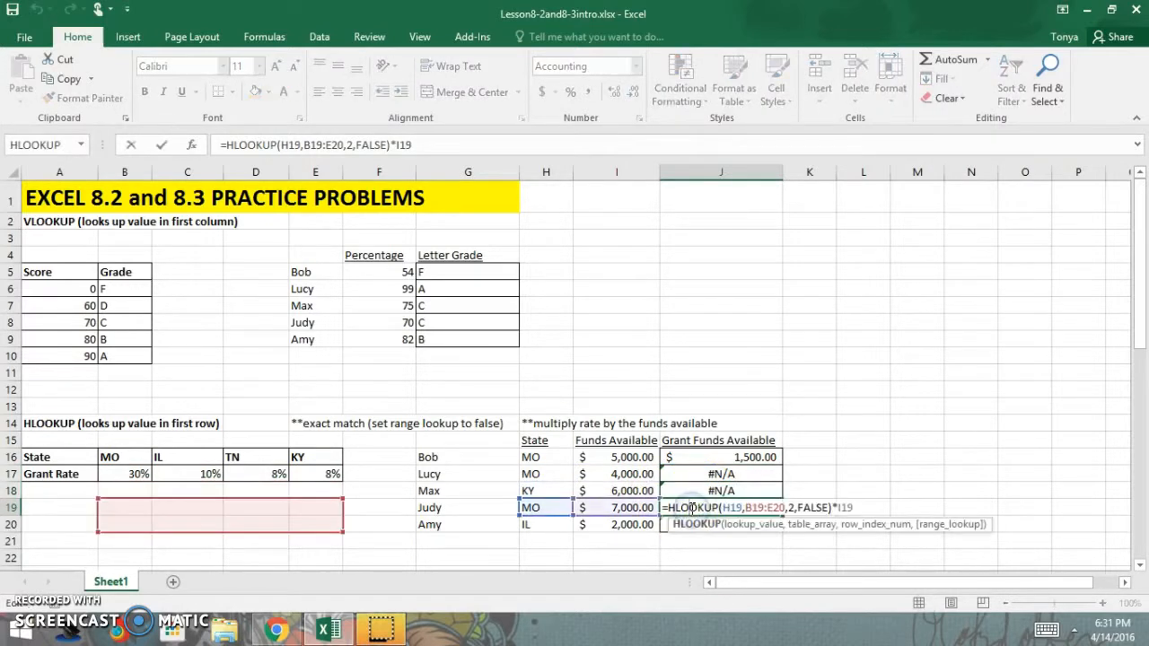
{"action": "key", "text": "ctrl+Return"}
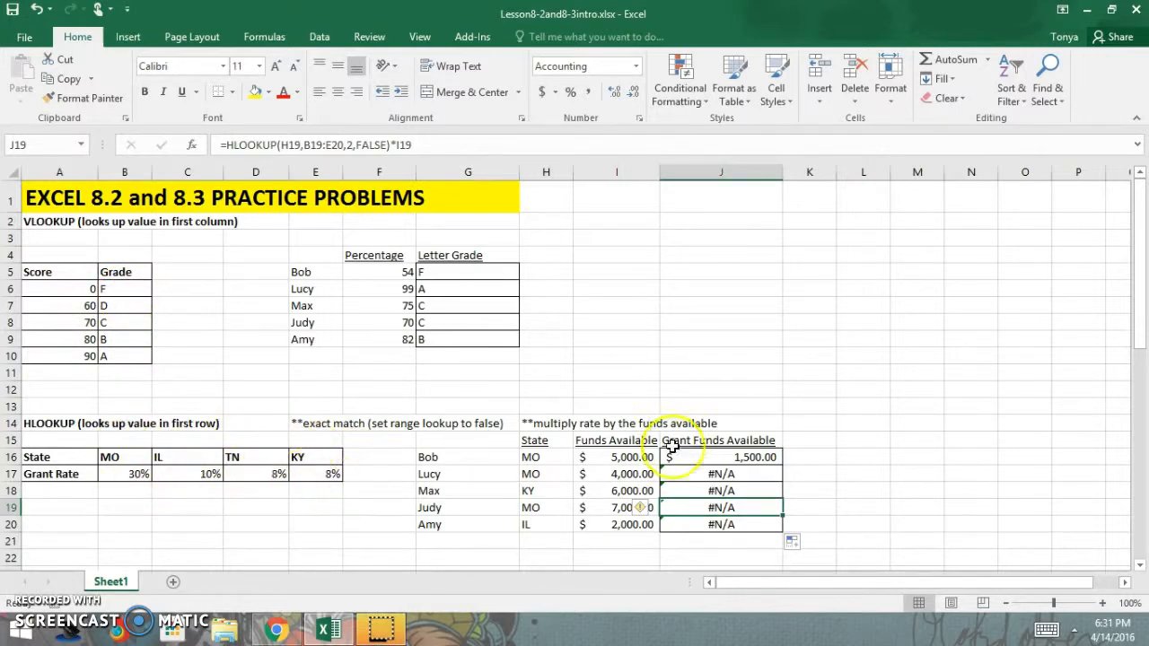
- Clear the copied formulas from J17:J20
{"action": "left_click_drag", "start_coordinate": [736, 474], "coordinate": [742, 526]}
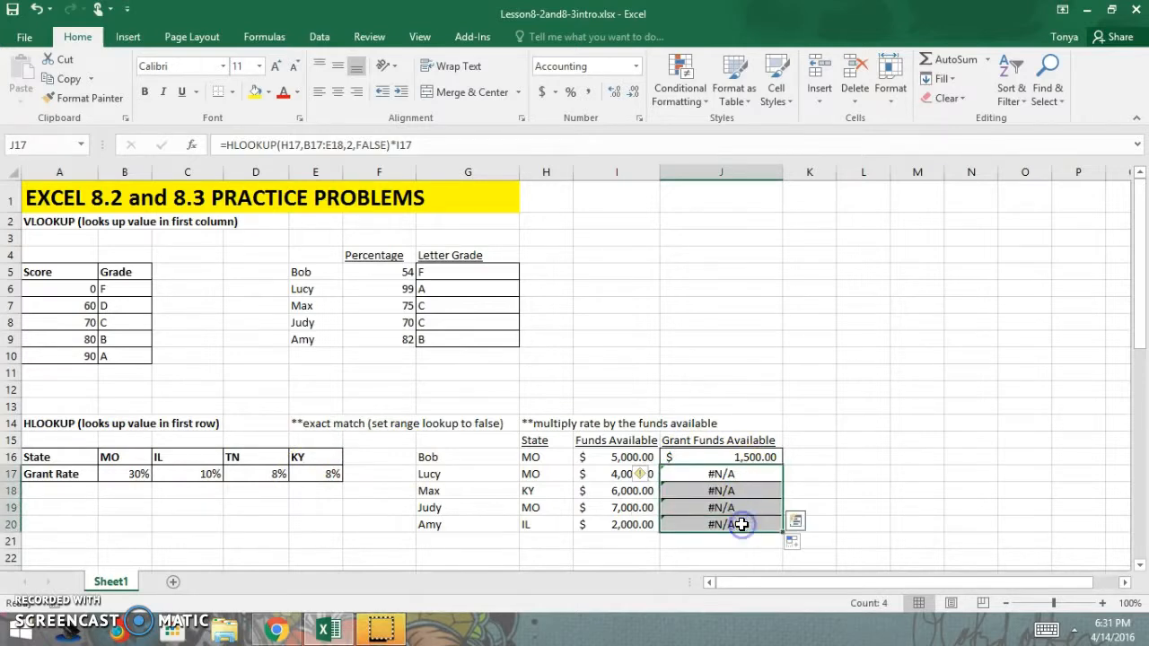
{"action": "key", "text": "Delete"}
{"action": "left_click", "coordinate": [738, 460]}
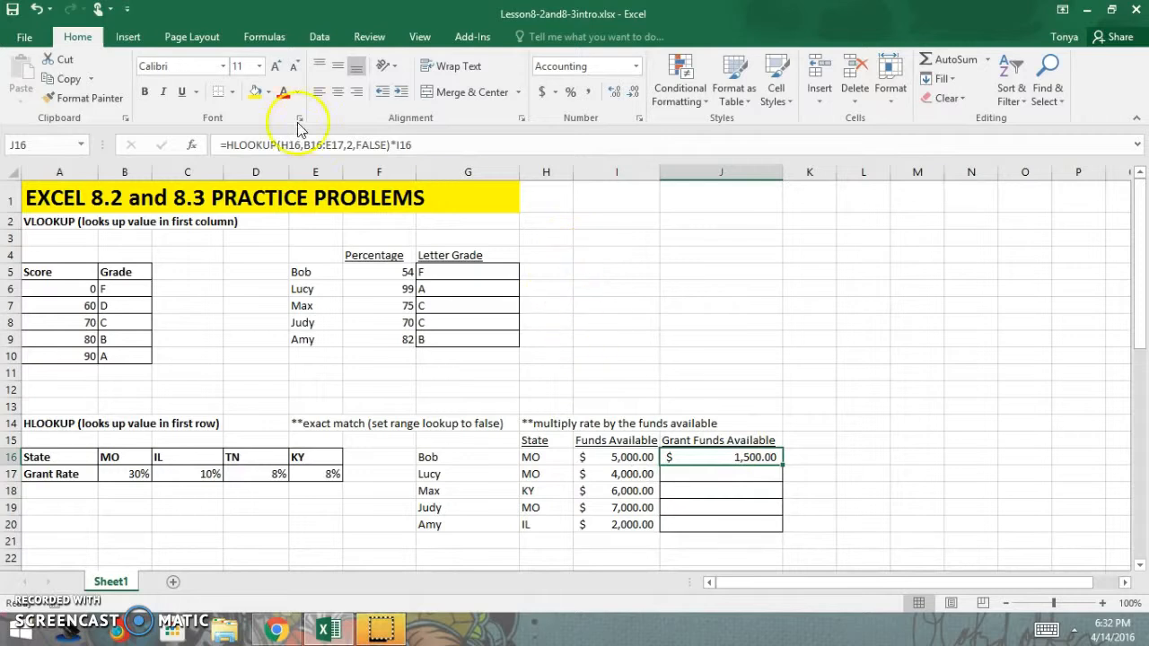
{"action": "left_click_drag", "start_coordinate": [305, 150], "coordinate": [328, 149]}
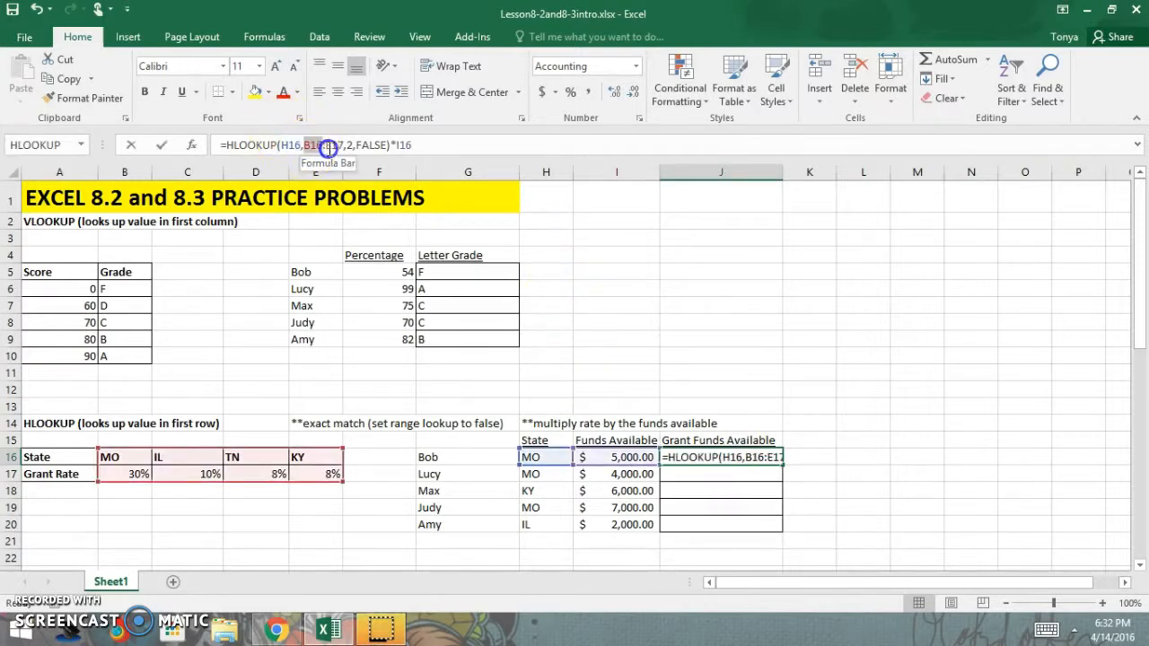
{"action": "left_click", "coordinate": [342, 147]}
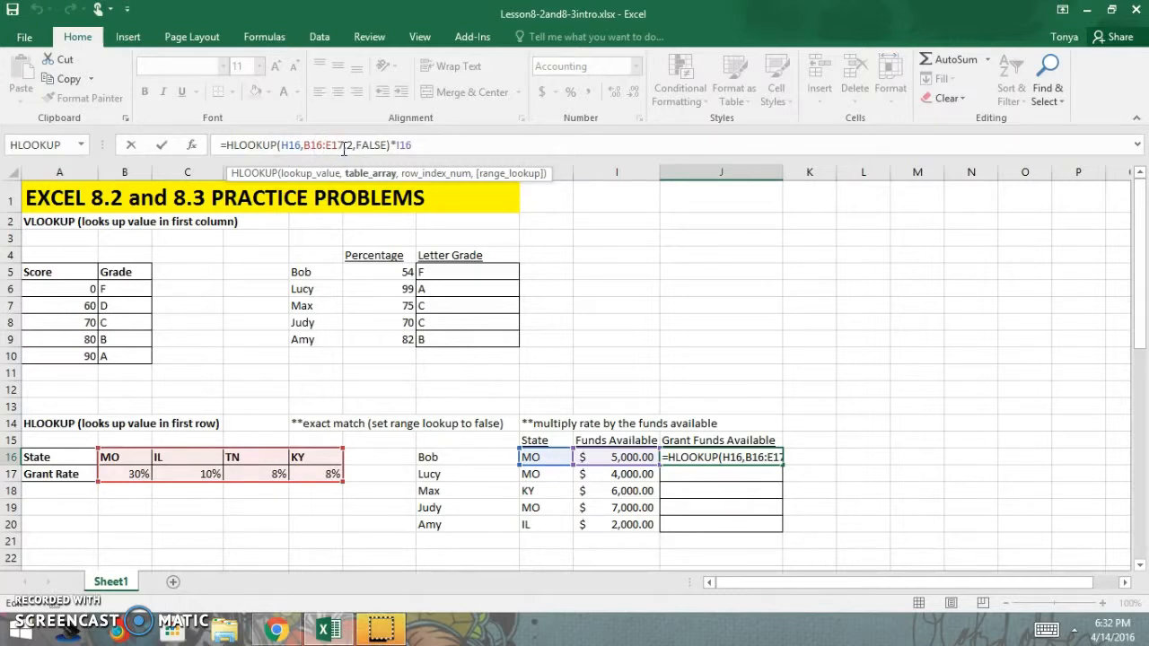
{"action": "key", "text": "F5"}
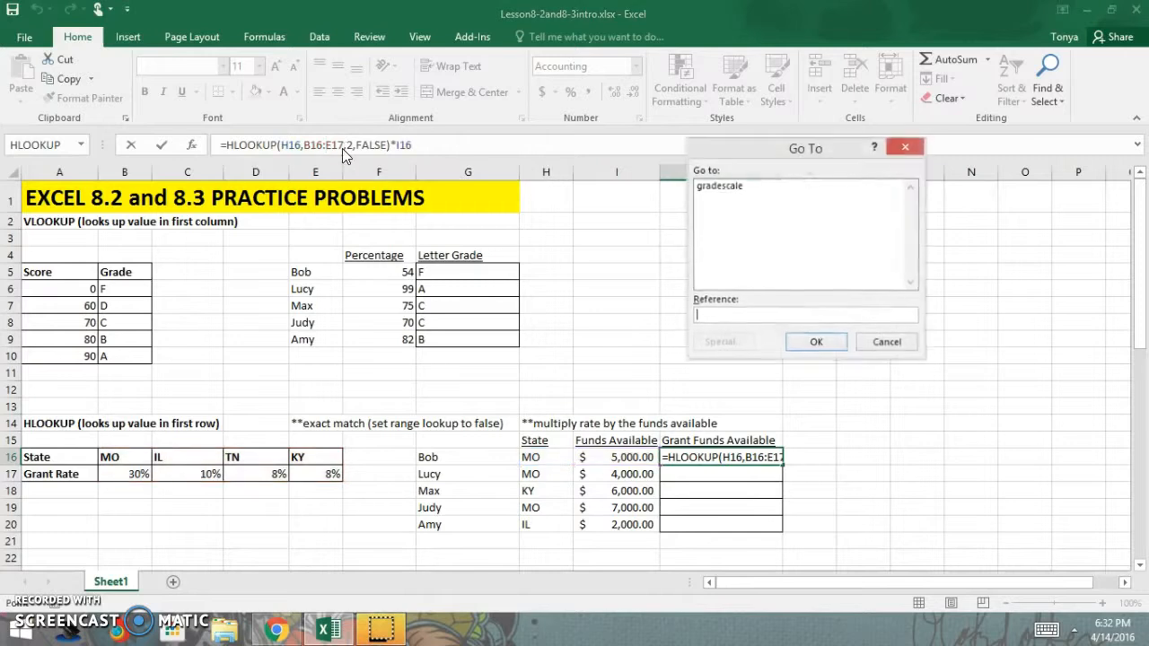
{"action": "left_click", "coordinate": [877, 342]}
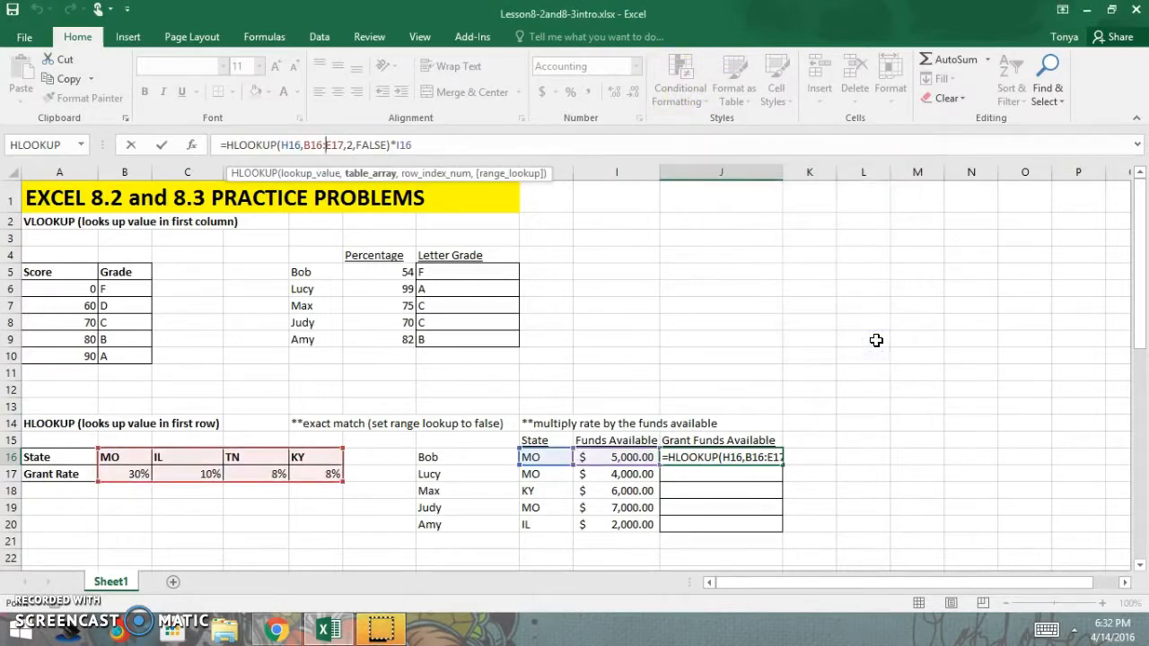
{"action": "key", "text": "F3"}
{"action": "left_click", "coordinate": [877, 314]}
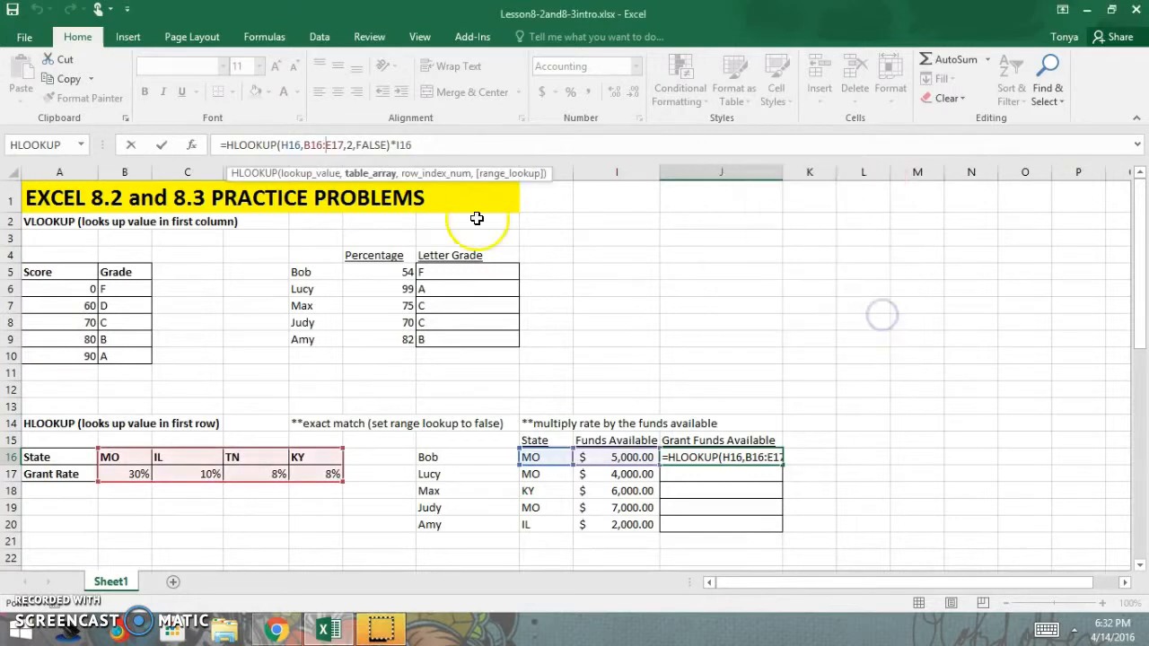
- Make the table array in J16's HLOOKUP formula absolute as $B$16:$E$17 and accept the formula
{"action": "left_click", "coordinate": [303, 146]}
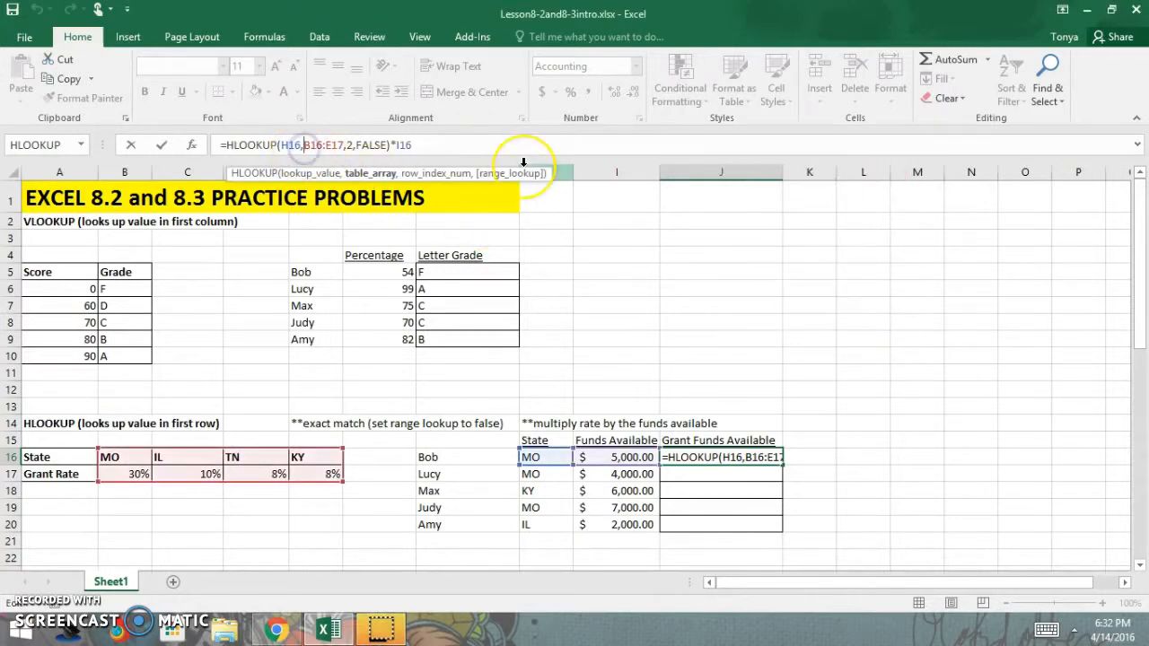
{"action": "type", "text": "$"}
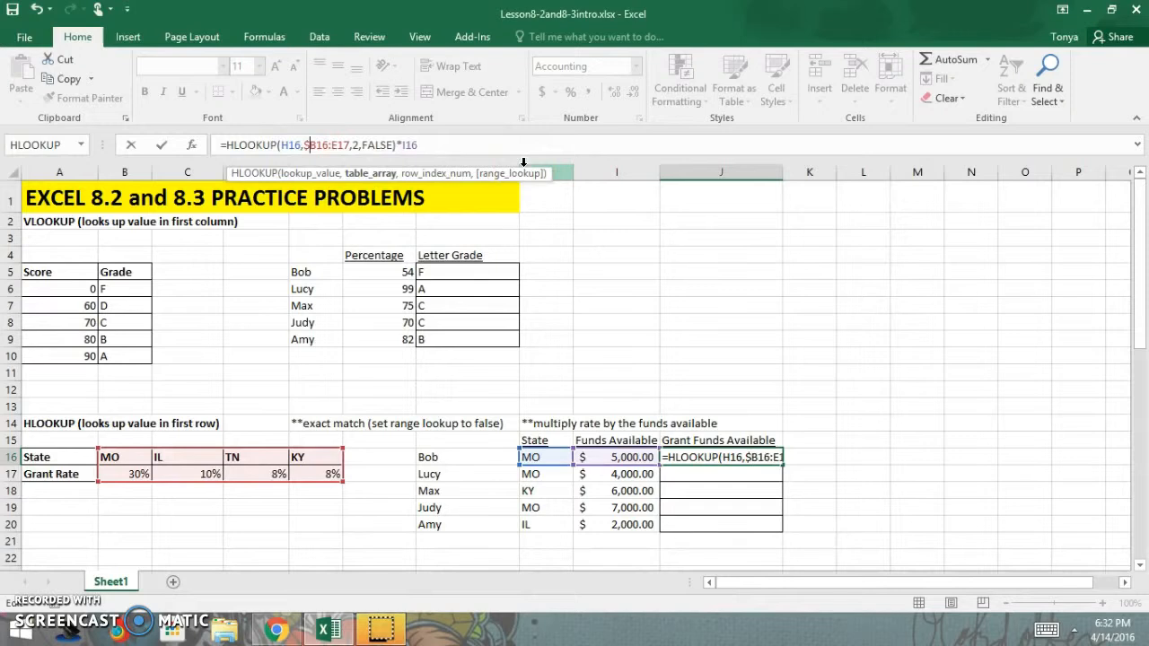
{"action": "left_click", "coordinate": [316, 145]}
{"action": "type", "text": "$"}
{"action": "left_click", "coordinate": [338, 146]}
{"action": "type", "text": "$"}
{"action": "left_click", "coordinate": [352, 146]}
{"action": "type", "text": "$E$"}
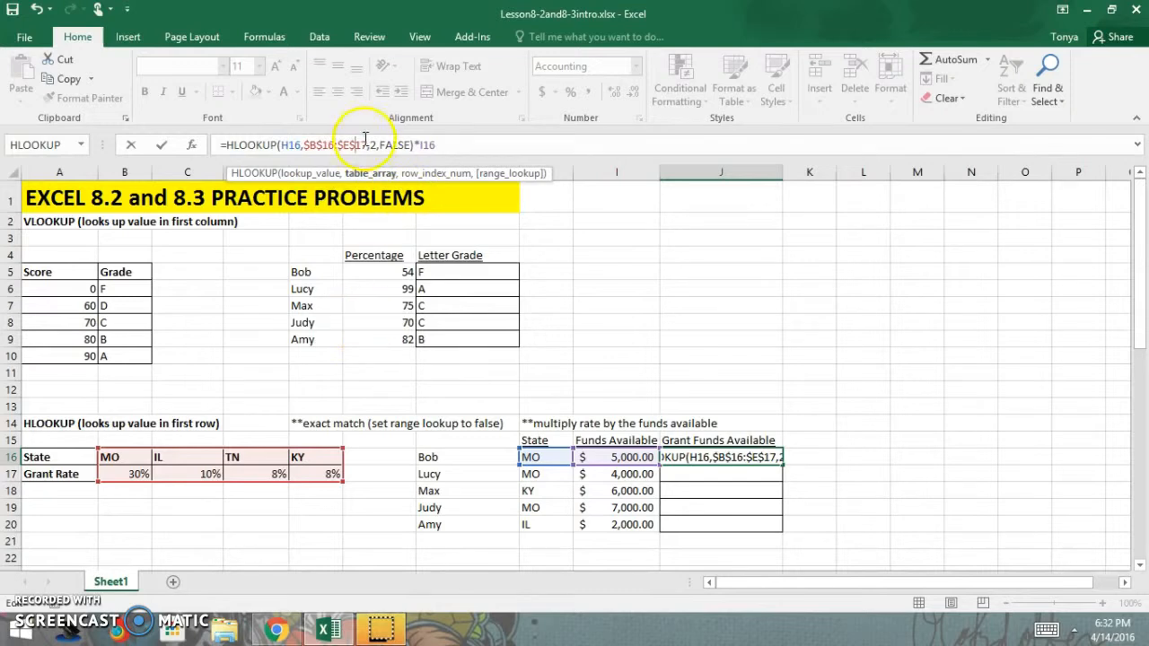
{"action": "key", "text": "Return"}
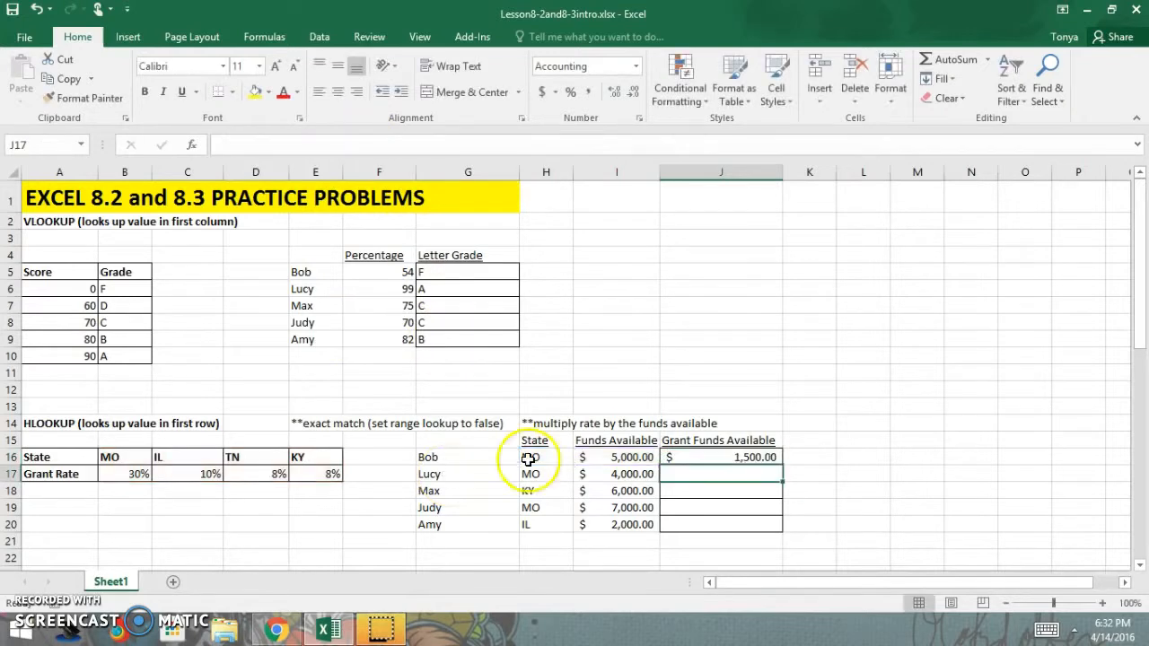
{"action": "left_click", "coordinate": [732, 457]}
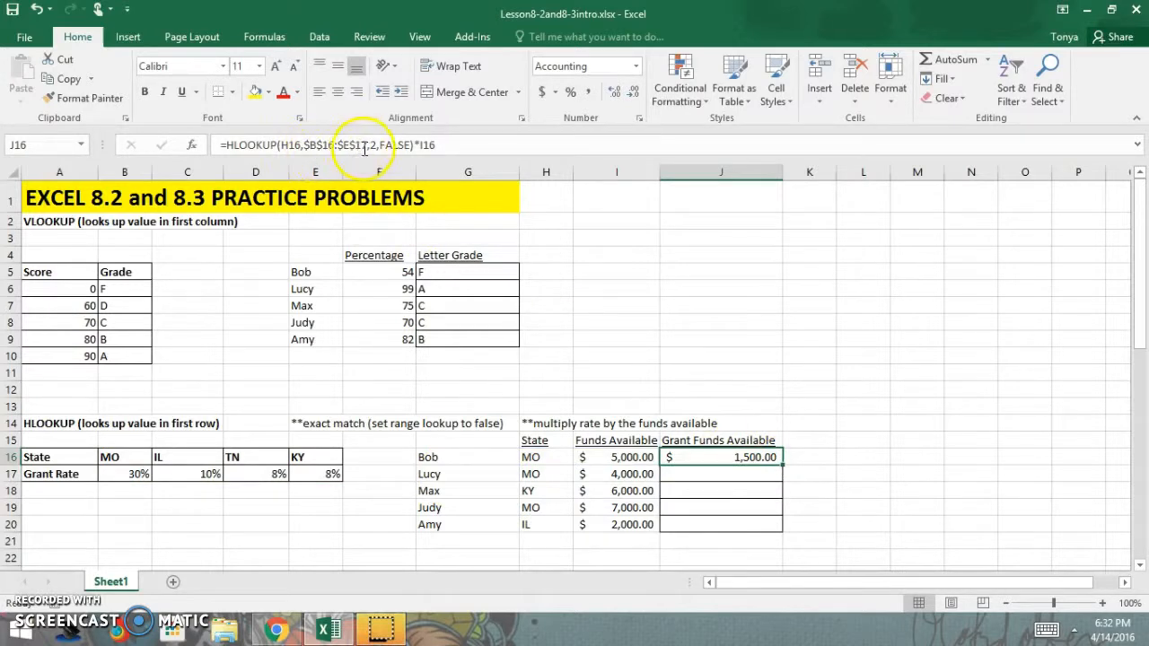
- Fill the HLOOKUP formula with the absolute table array from J16 down through J20 and check the copy in J18
{"action": "left_click", "coordinate": [780, 471]}
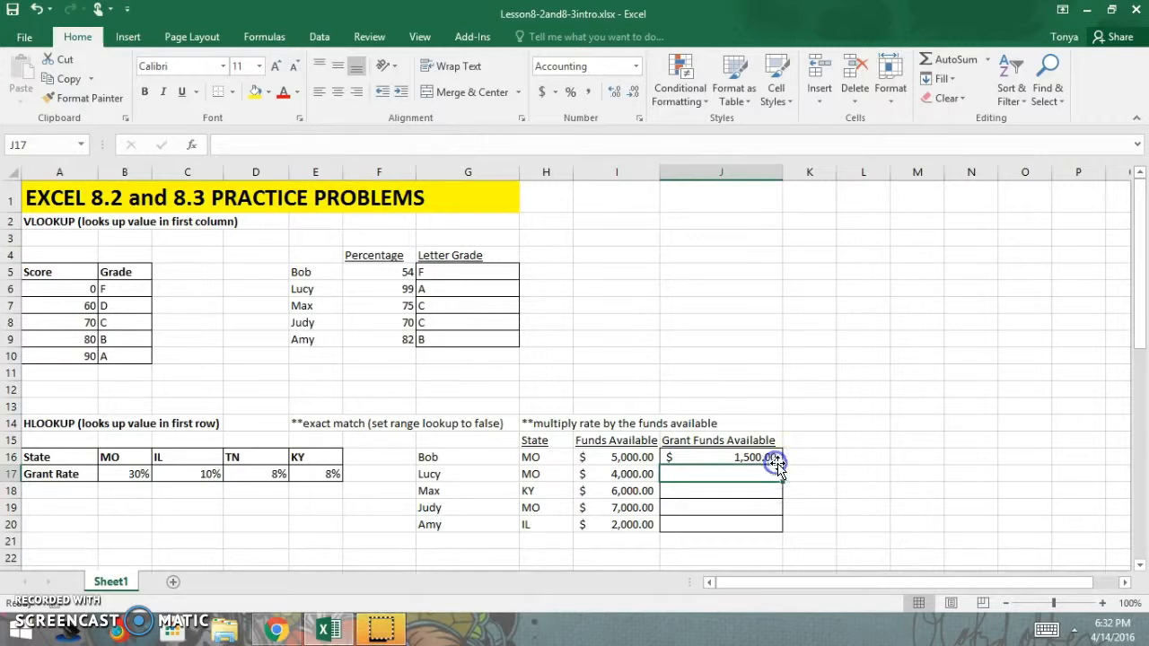
{"action": "left_click", "coordinate": [775, 461]}
{"action": "left_click_drag", "start_coordinate": [780, 465], "coordinate": [779, 531]}
{"action": "left_click", "coordinate": [759, 493]}
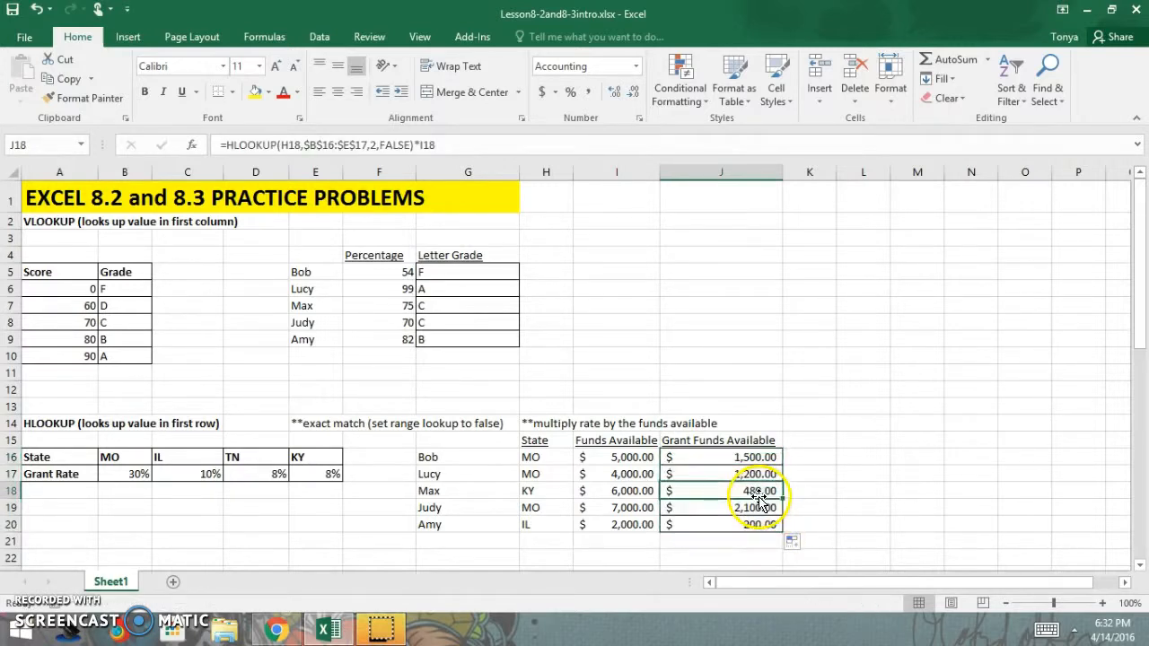
{"action": "left_click", "coordinate": [835, 509]}
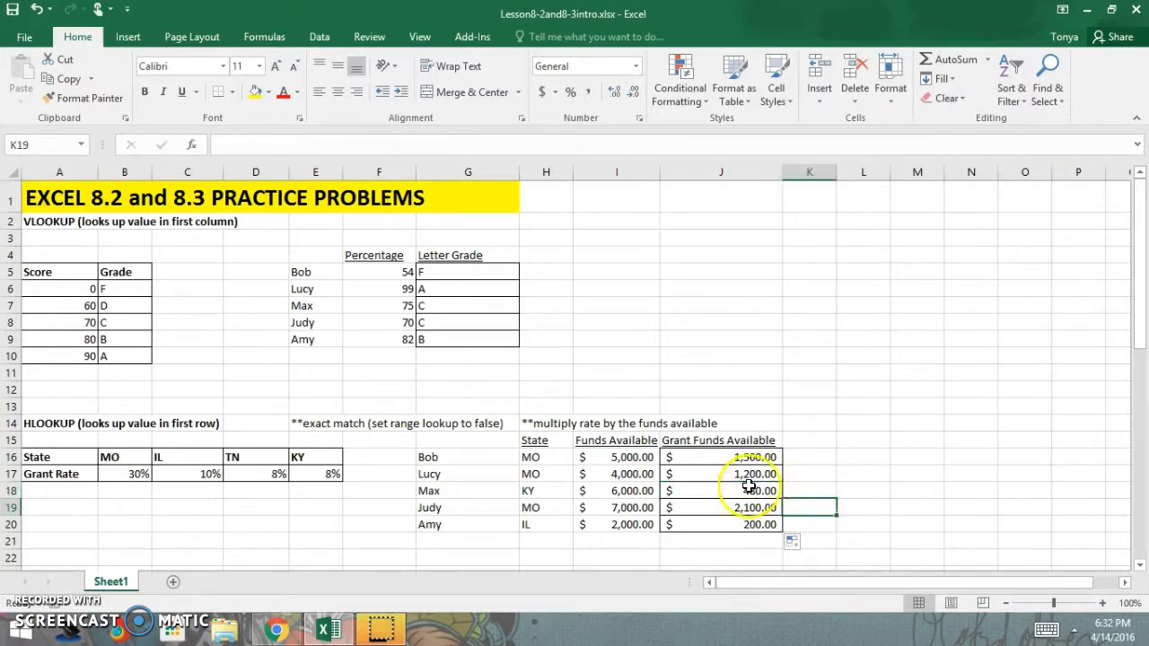
{"action": "left_click", "coordinate": [715, 460]}
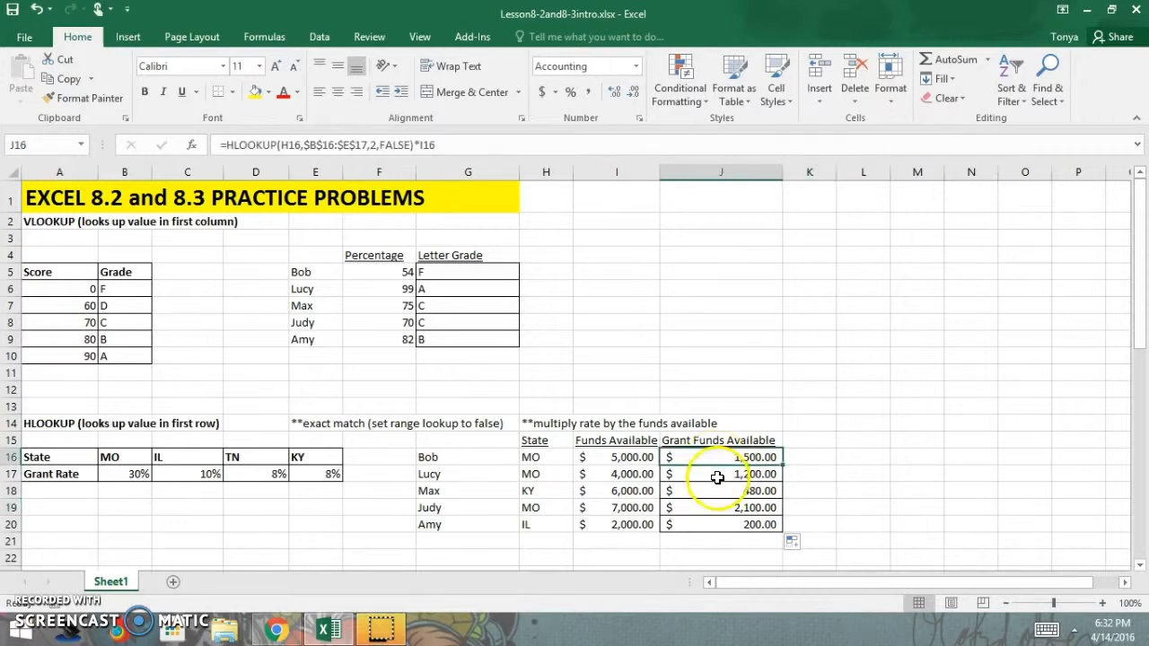
- Name the state and grant rate range B16:E17 "state"
{"action": "left_click_drag", "start_coordinate": [146, 457], "coordinate": [290, 474]}
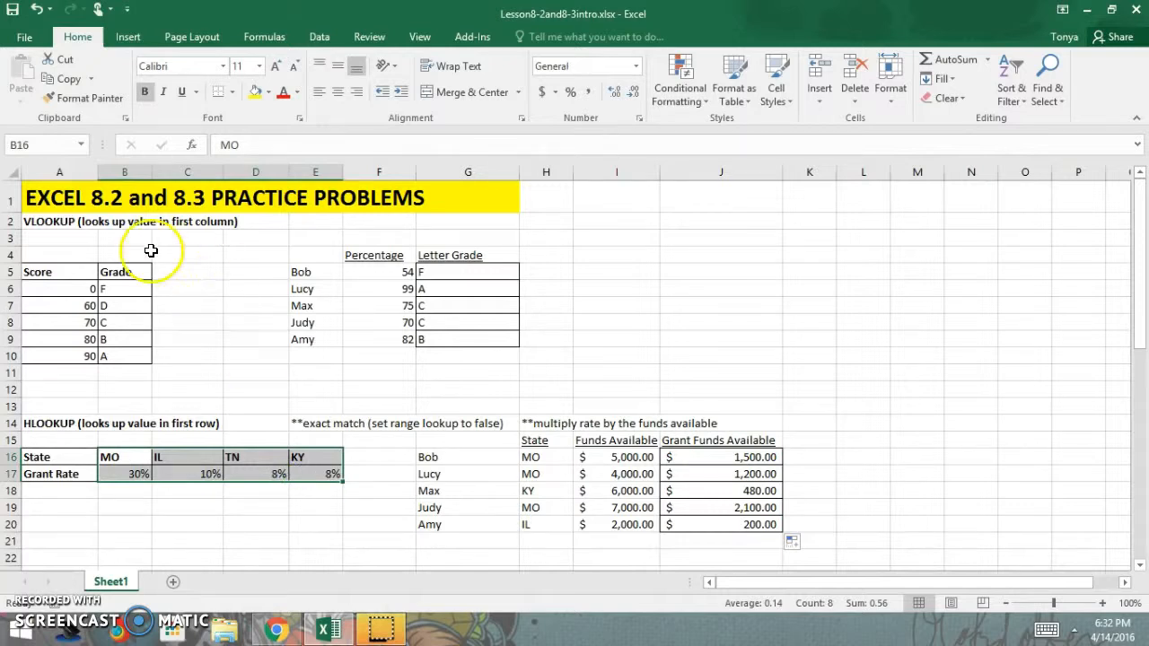
{"action": "left_click", "coordinate": [45, 136]}
{"action": "type", "text": "st"}
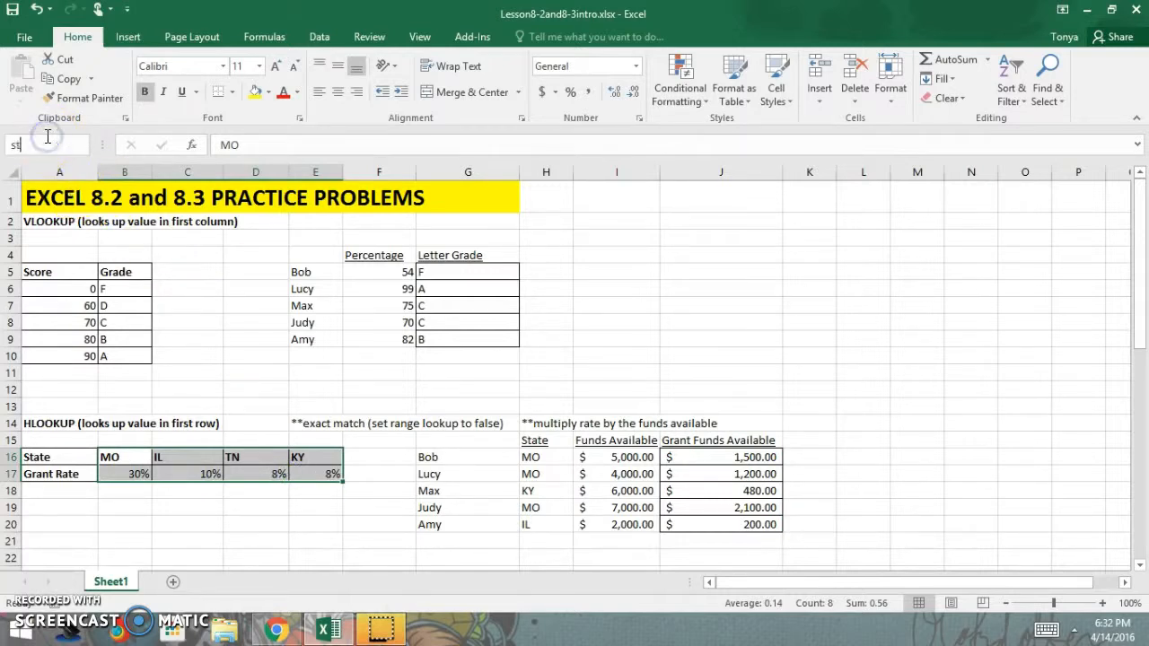
{"action": "type", "text": "ate"}
{"action": "key", "text": "Return"}
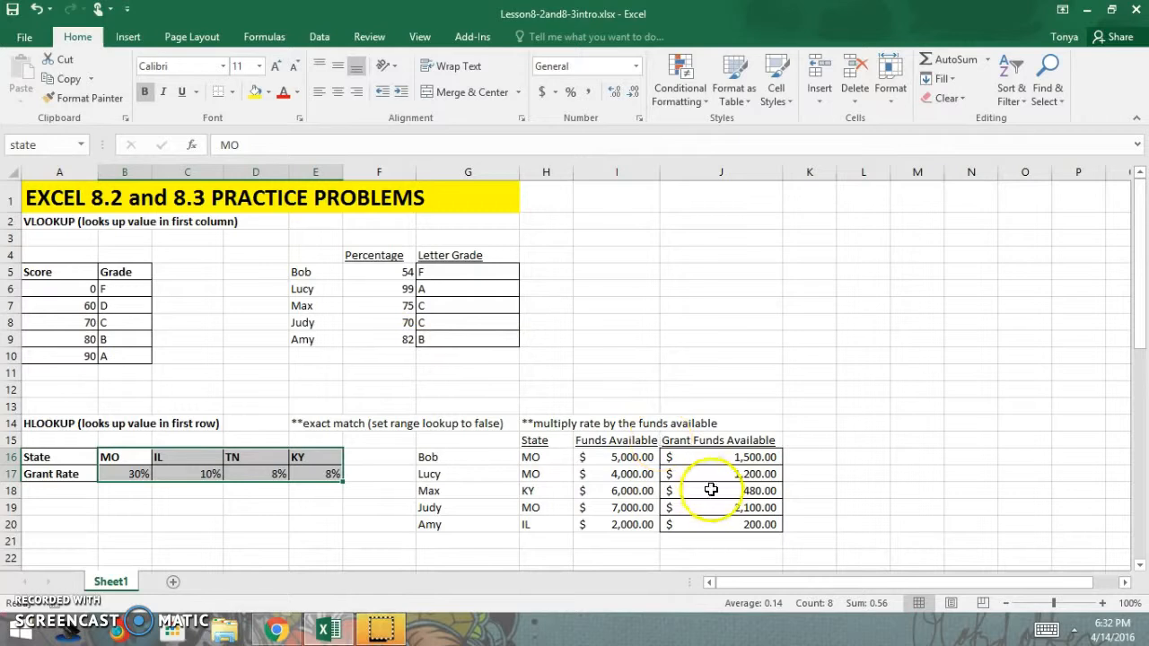
{"action": "left_click", "coordinate": [707, 461]}
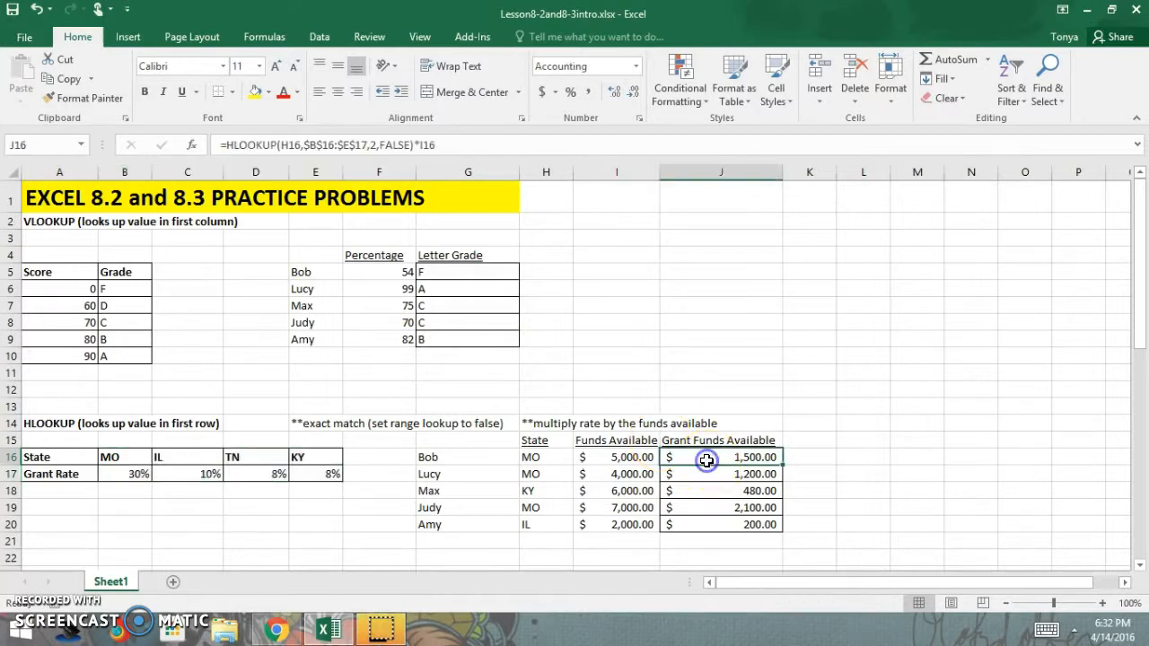
{"action": "left_click", "coordinate": [191, 144]}
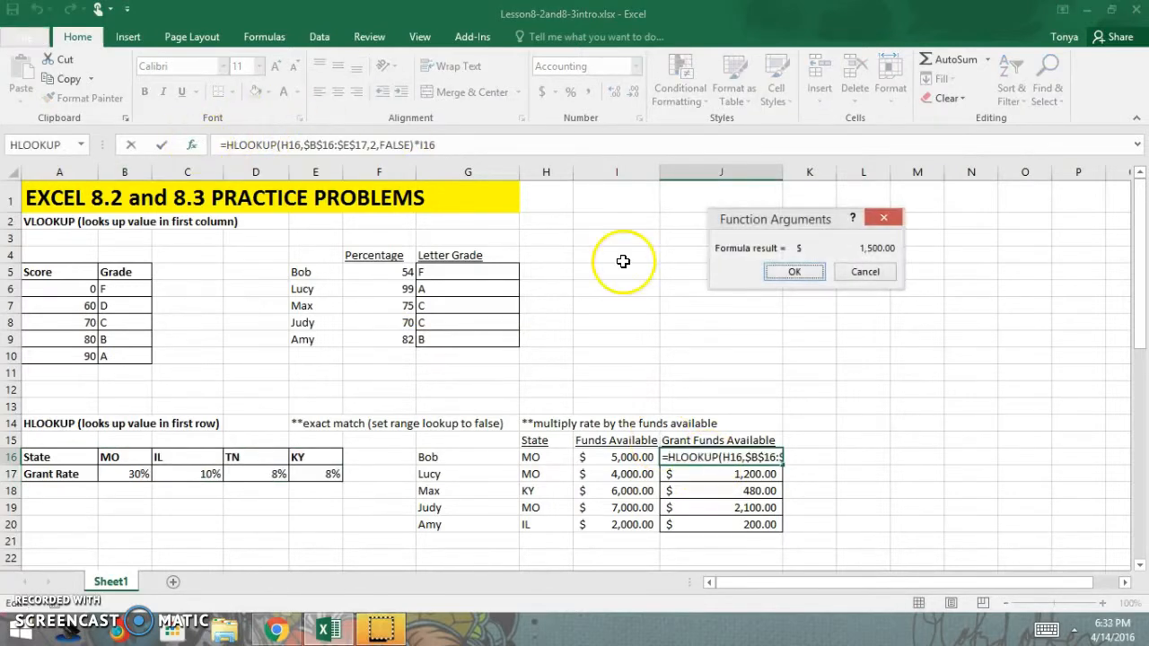
{"action": "left_click", "coordinate": [848, 272]}
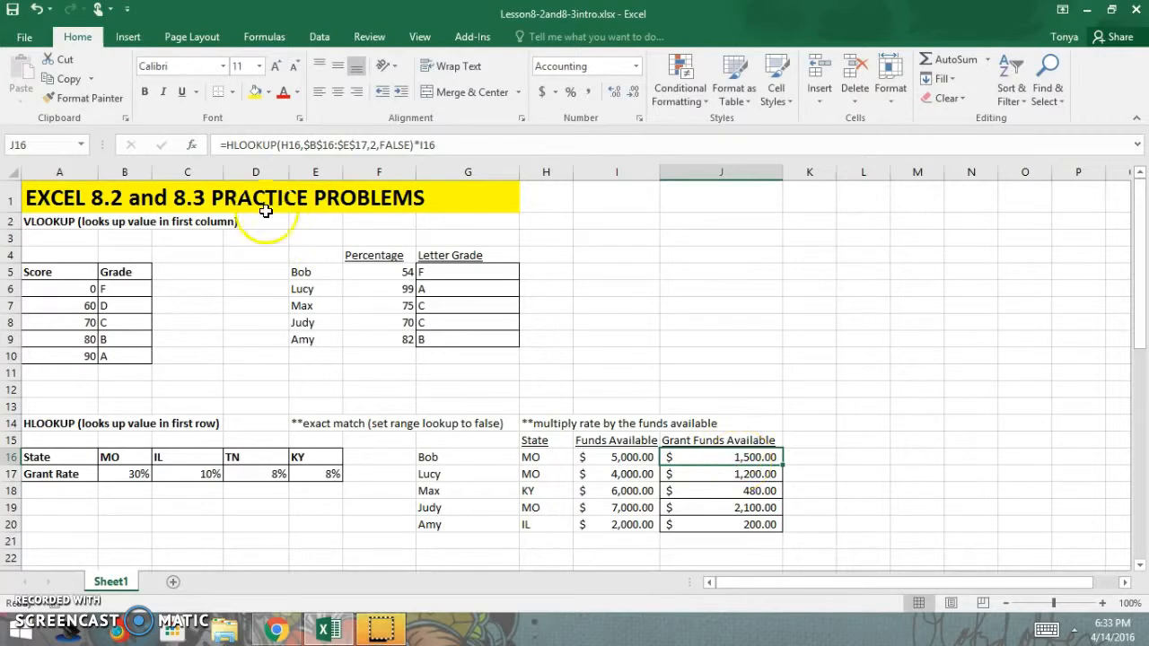
{"action": "left_click", "coordinate": [197, 146]}
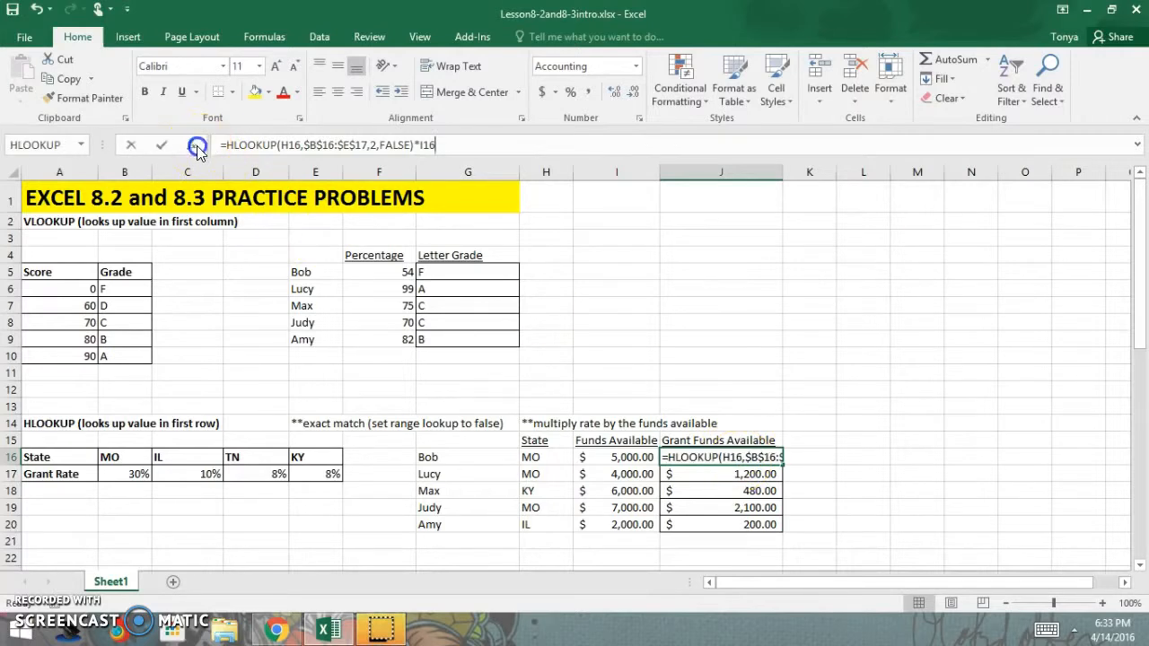
{"action": "double_click", "coordinate": [444, 144]}
{"action": "left_click", "coordinate": [854, 270]}
- Replace the table array in J16's HLOOKUP formula with the named range state and accept the formula
{"action": "double_click", "coordinate": [732, 457]}
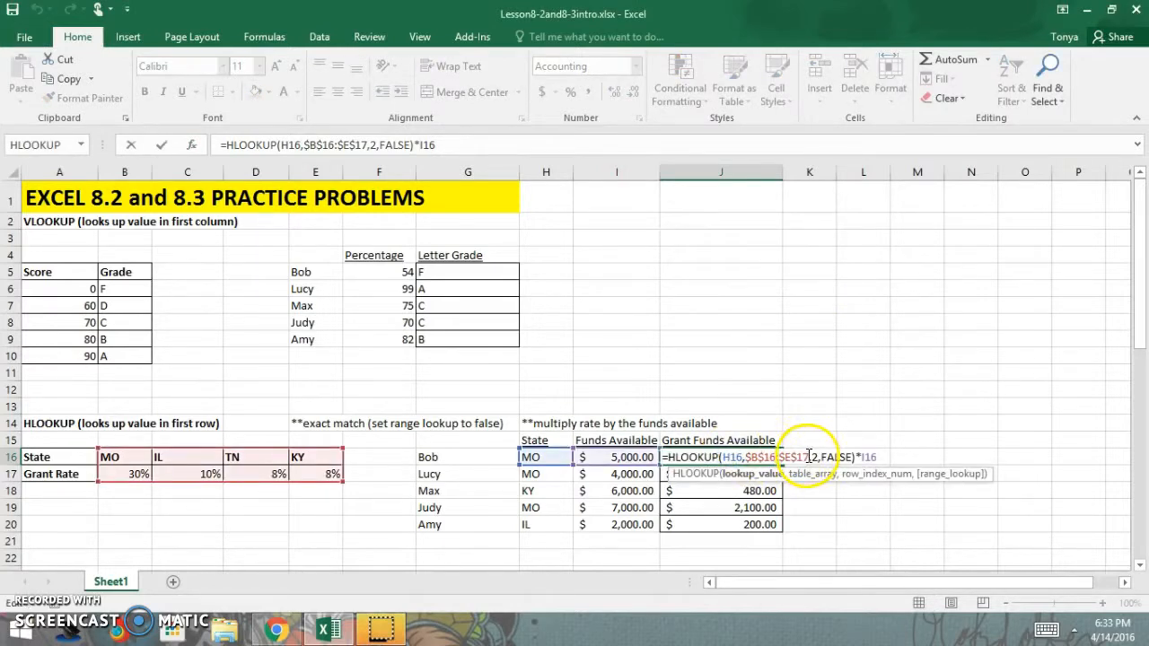
{"action": "left_click_drag", "start_coordinate": [810, 457], "coordinate": [778, 459]}
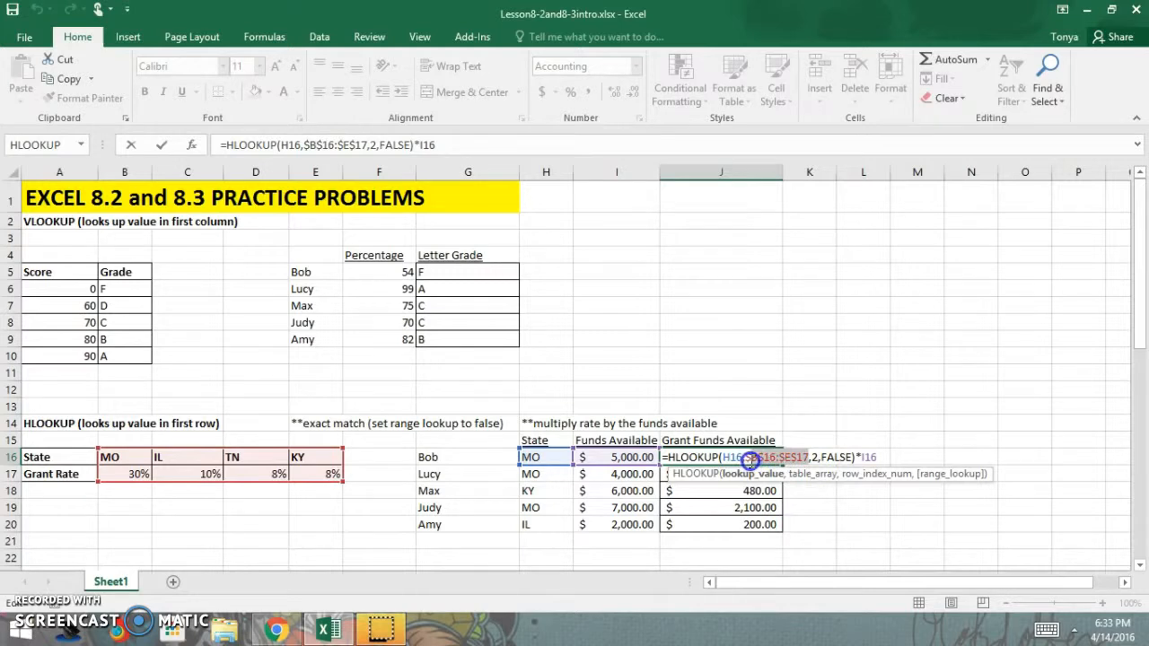
{"action": "type", "text": "state"}
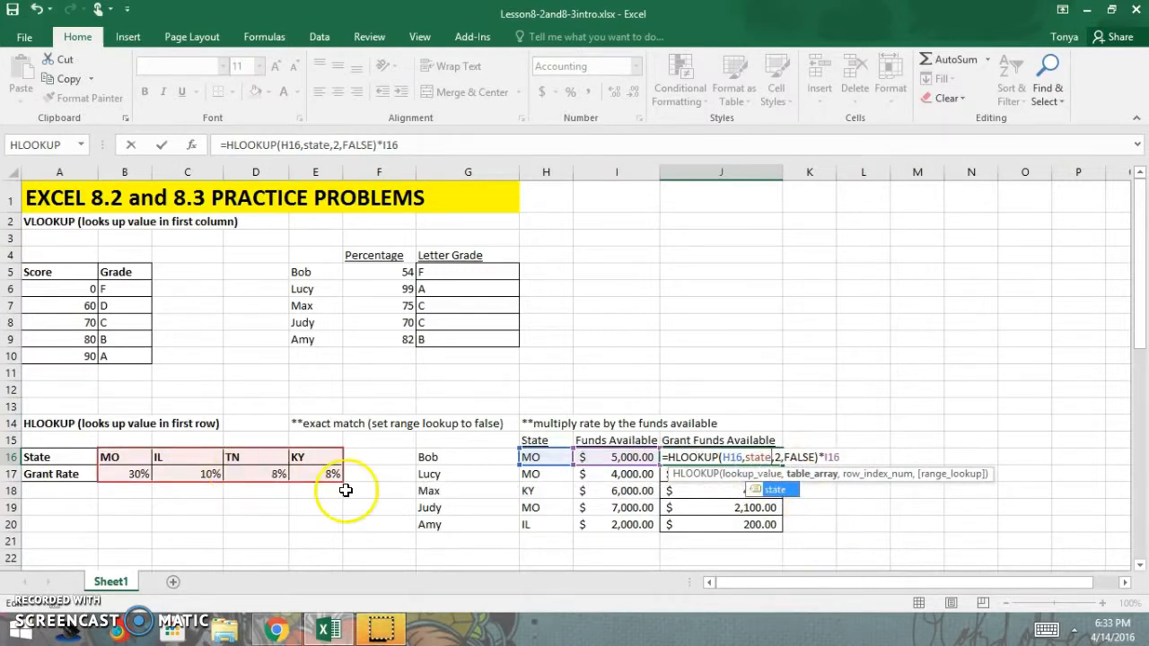
{"action": "key", "text": "Return"}
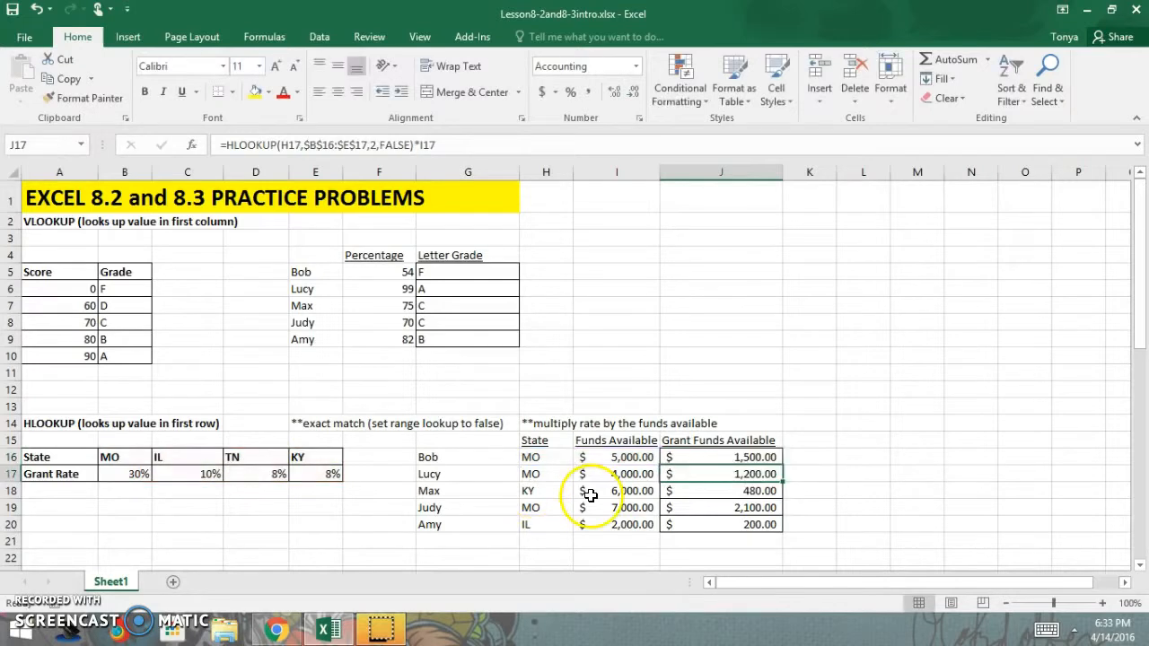
- Fill the named-range HLOOKUP formula from J16 down through J20 and check each copied formula
{"action": "right_click", "coordinate": [759, 460]}
{"action": "left_click", "coordinate": [770, 464]}
{"action": "left_click_drag", "start_coordinate": [782, 464], "coordinate": [782, 529]}
{"action": "left_click", "coordinate": [803, 480]}
{"action": "left_click", "coordinate": [752, 473]}
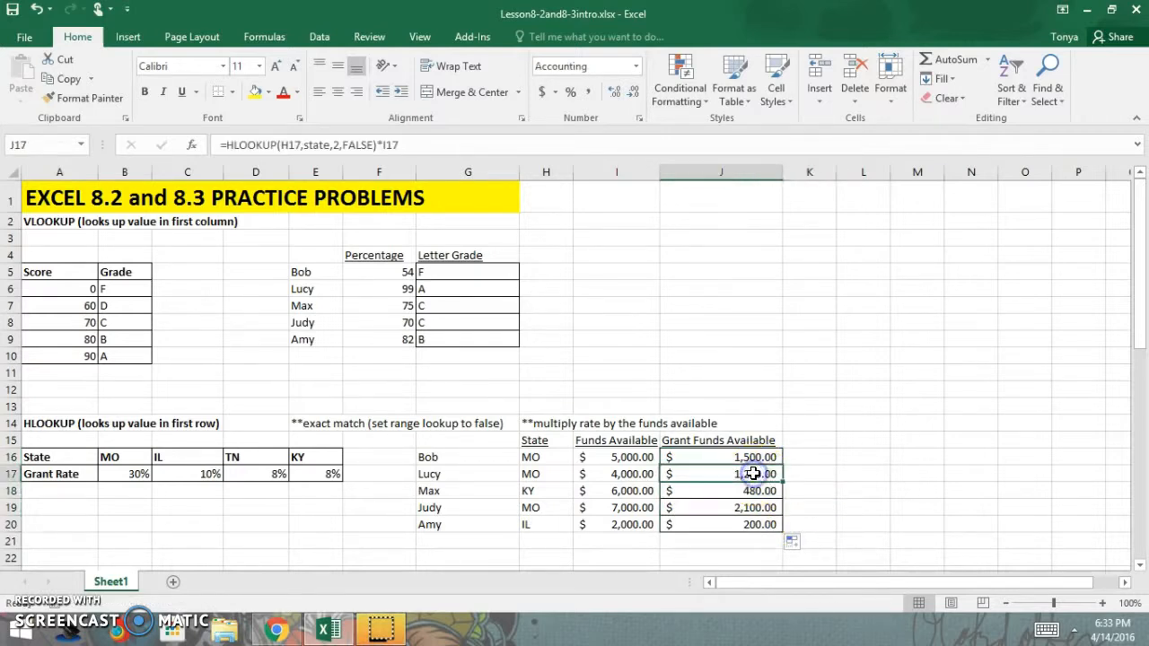
{"action": "left_click", "coordinate": [721, 491]}
{"action": "left_click", "coordinate": [727, 508]}
{"action": "left_click", "coordinate": [727, 525]}
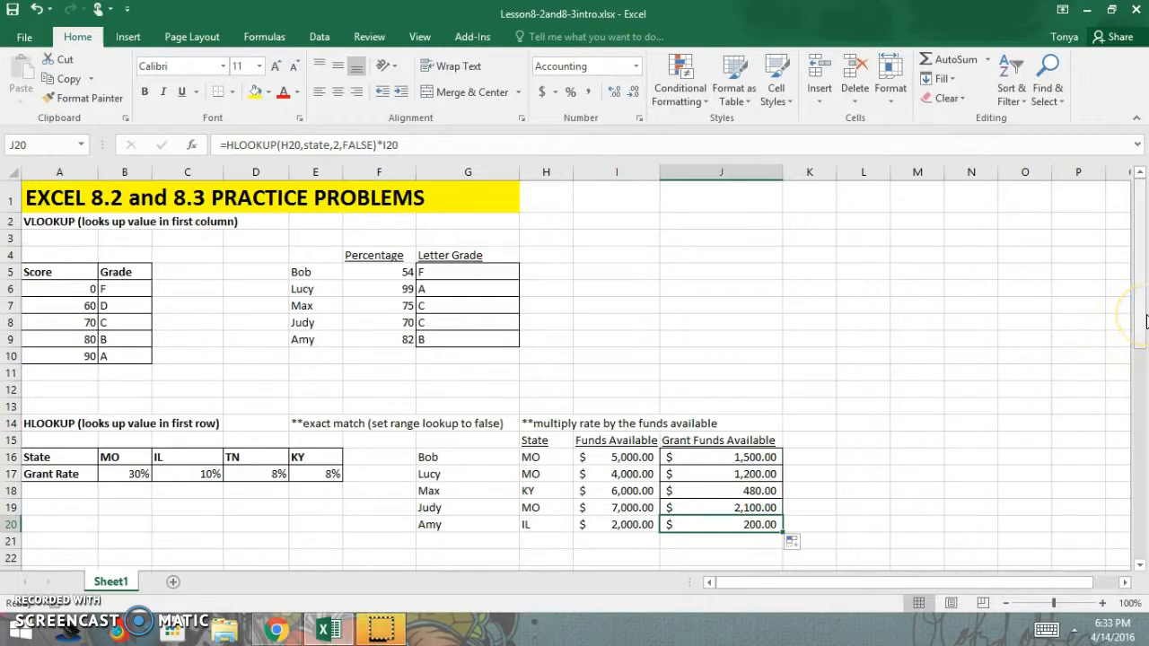
- Insert an IF function in C29, the first License Fee cell of the NESTED IF section, keeping its arguments dialog clear of the ages
{"action": "left_click_drag", "start_coordinate": [1146, 321], "coordinate": [1144, 483]}
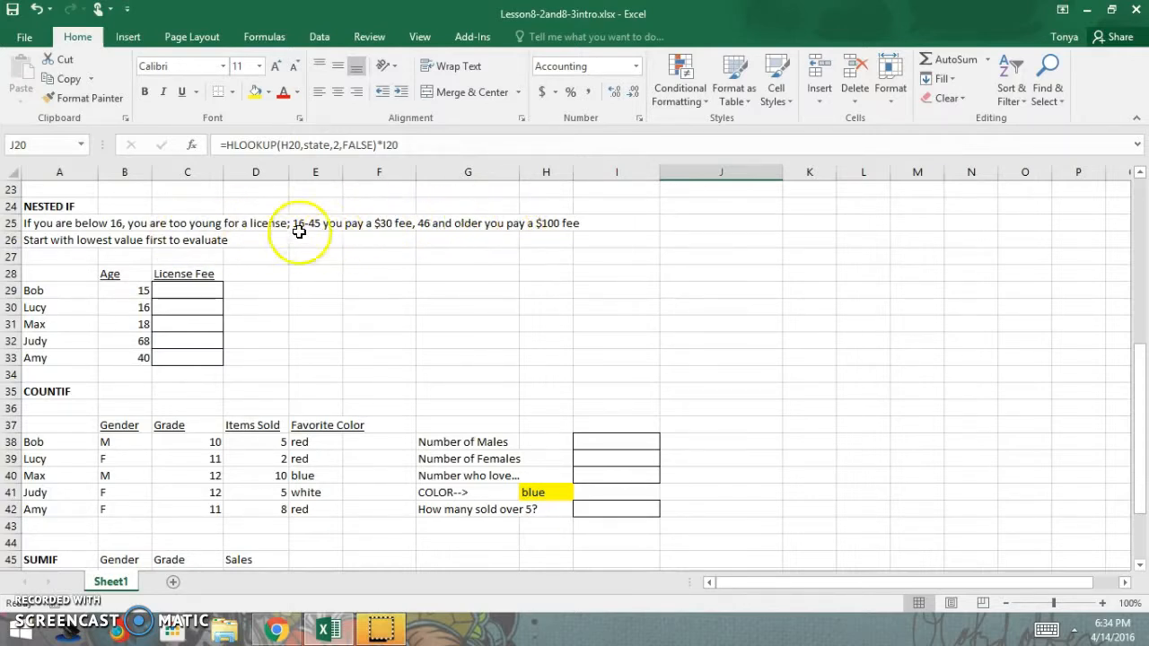
{"action": "left_click", "coordinate": [189, 292]}
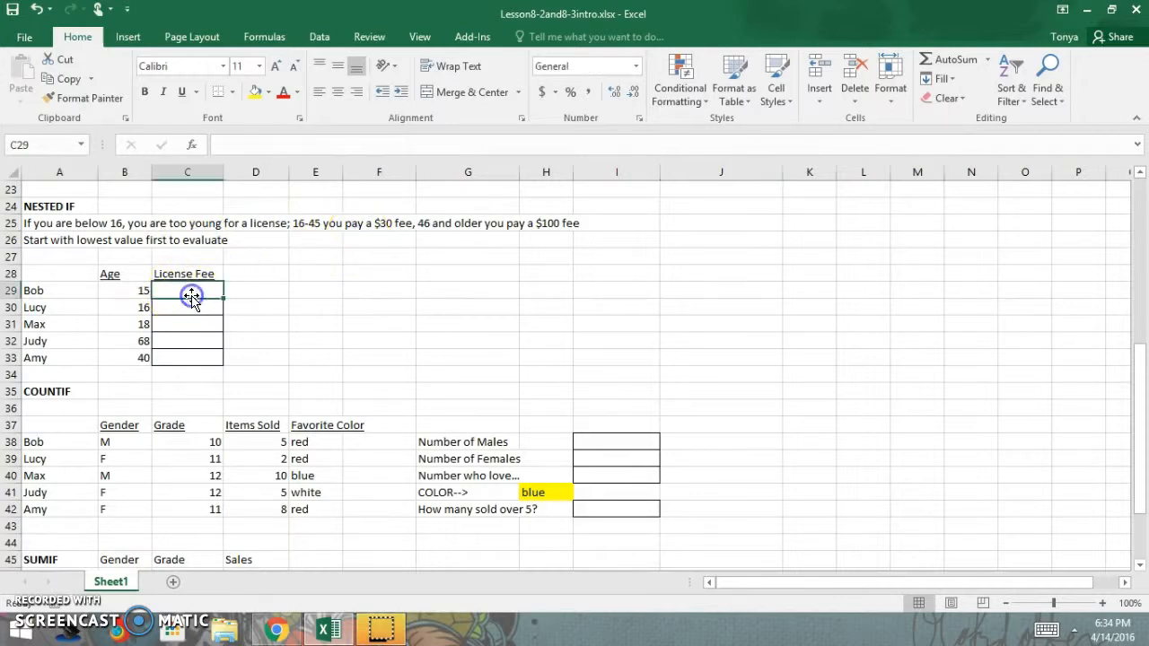
{"action": "left_click", "coordinate": [192, 145]}
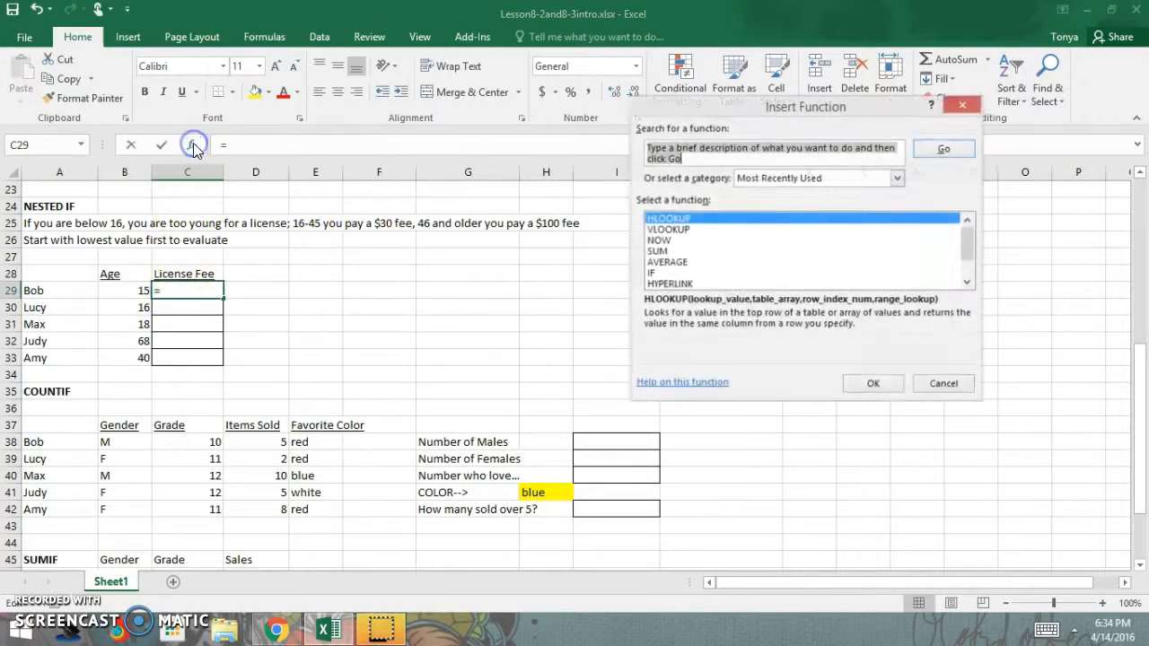
{"action": "left_click", "coordinate": [656, 273]}
{"action": "left_click", "coordinate": [864, 384]}
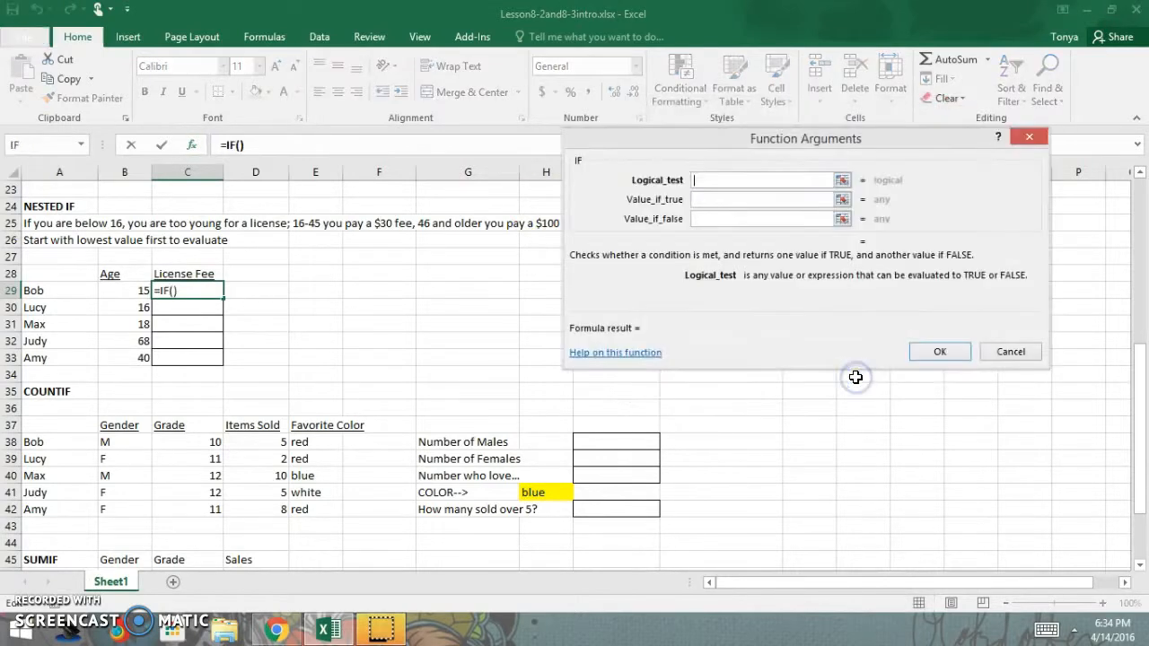
{"action": "left_click_drag", "start_coordinate": [759, 126], "coordinate": [614, 134]}
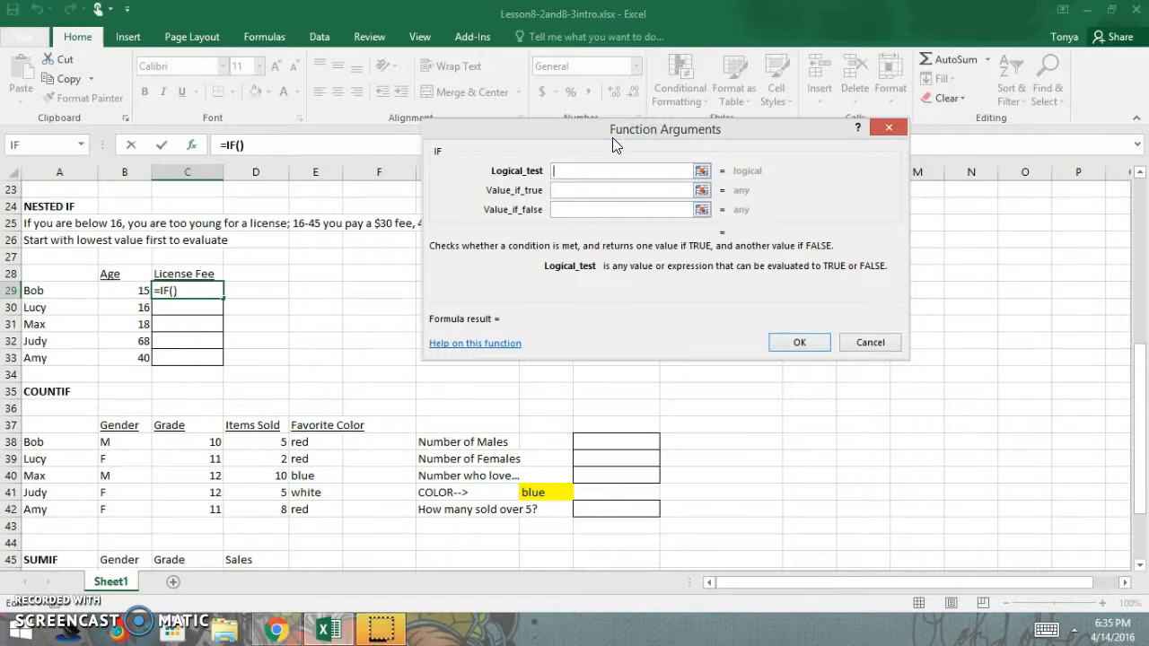
- Set the logical test of C29's IF function to B29<16
{"action": "left_click", "coordinate": [582, 170]}
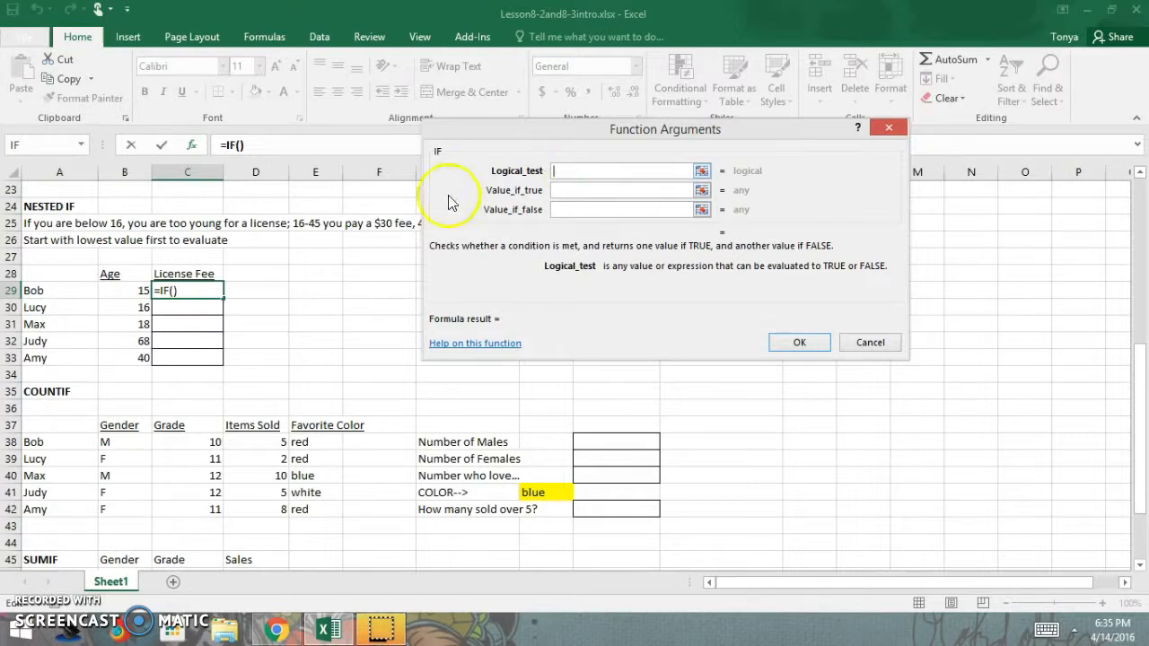
{"action": "left_click", "coordinate": [126, 291]}
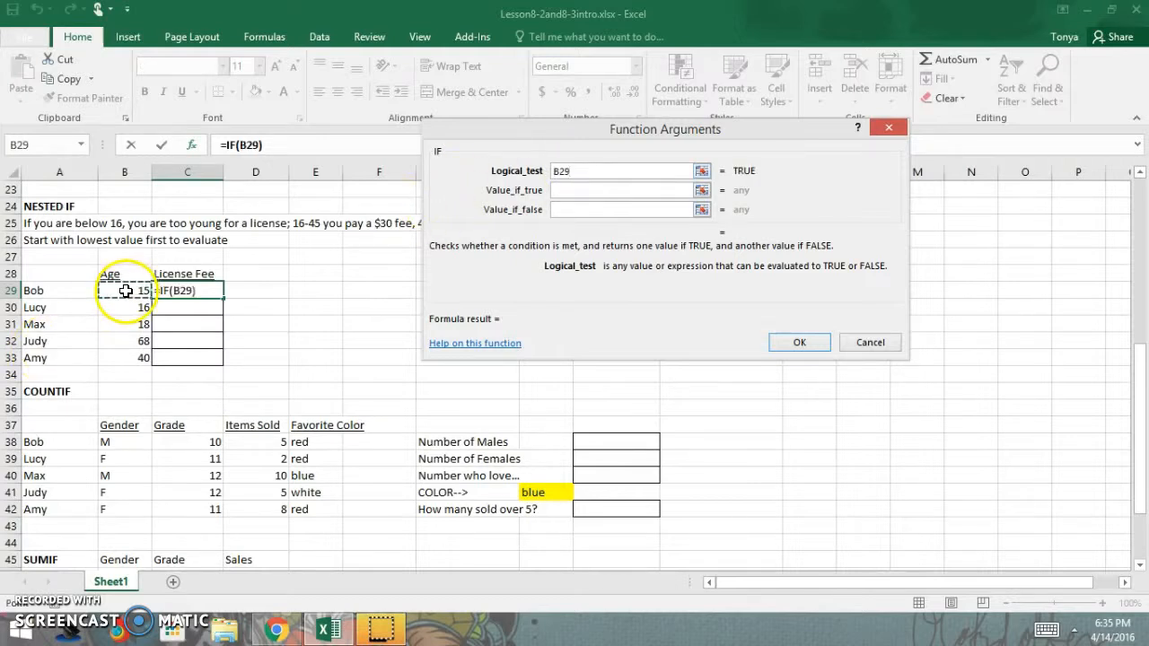
{"action": "left_click", "coordinate": [669, 186]}
{"action": "left_click", "coordinate": [623, 168]}
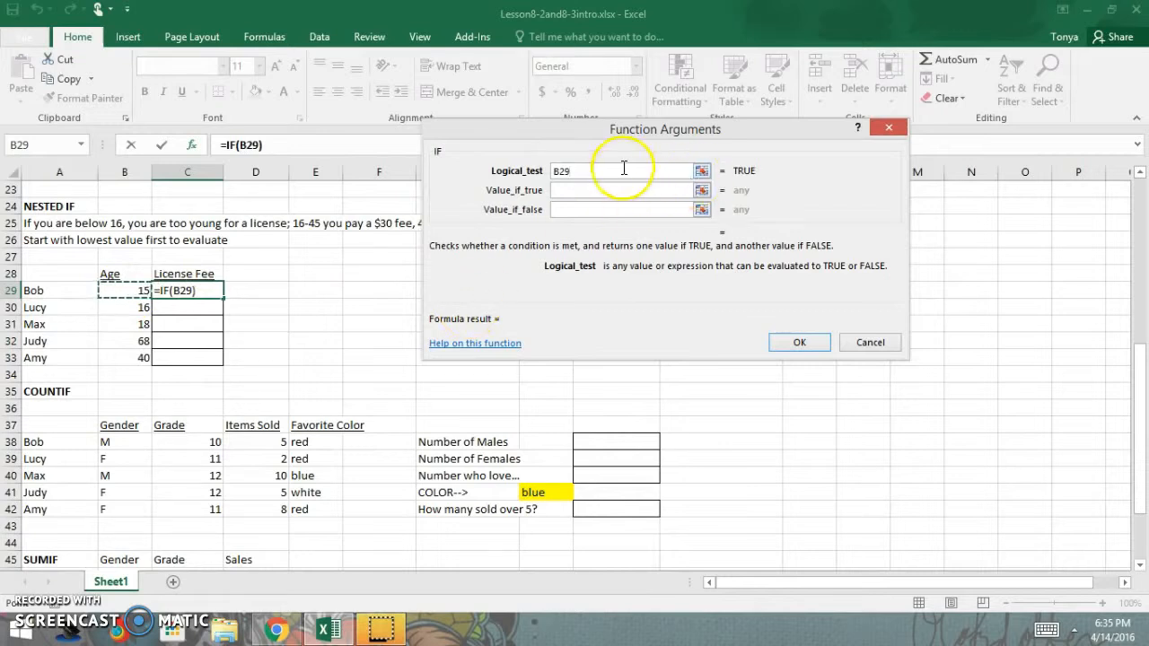
{"action": "type", "text": "<16"}
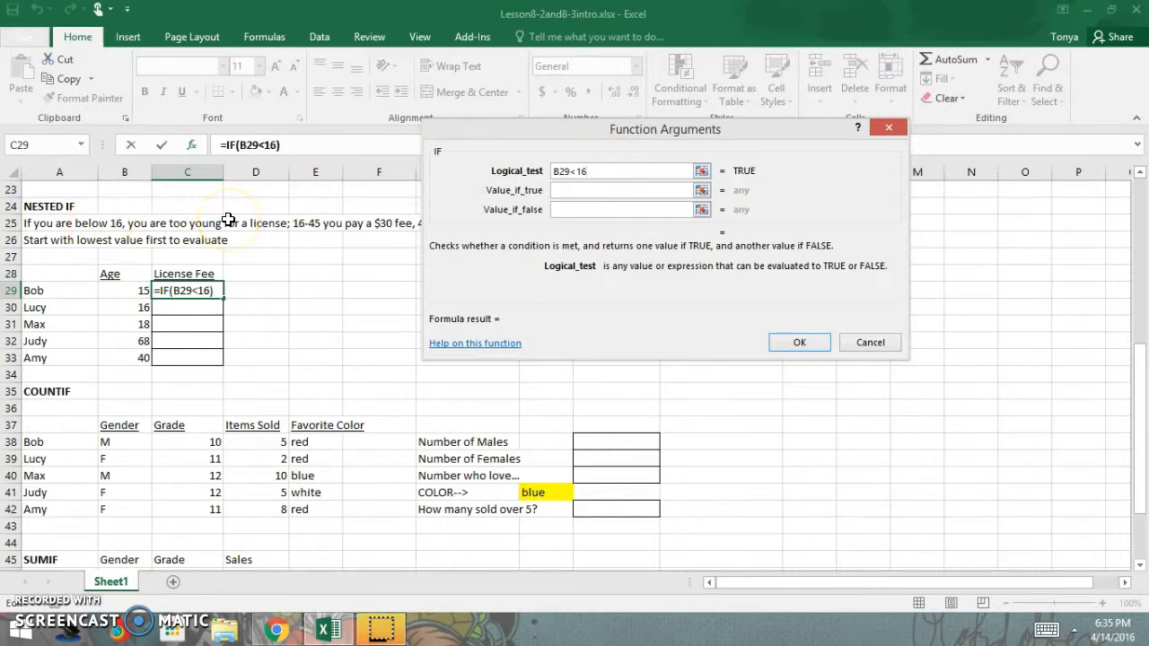
- Set the value if true of C29's IF function to "Too Young", including the quotation marks
{"action": "left_click", "coordinate": [575, 191]}
{"action": "type", "text": "\""}
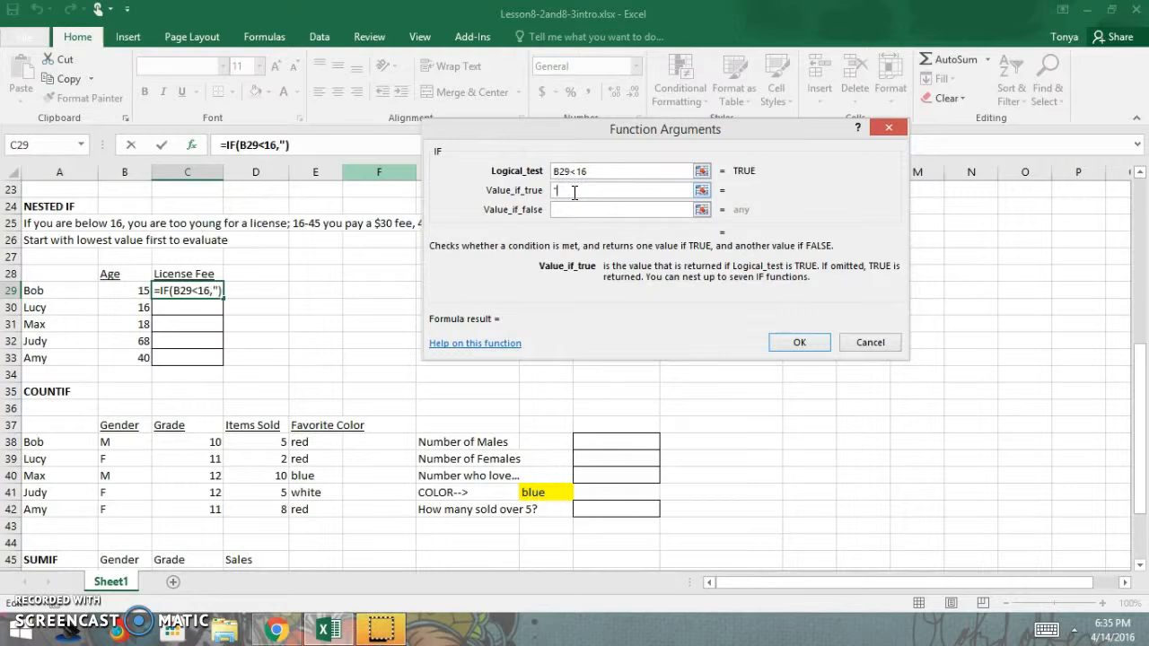
{"action": "type", "text": "Too Young\""}
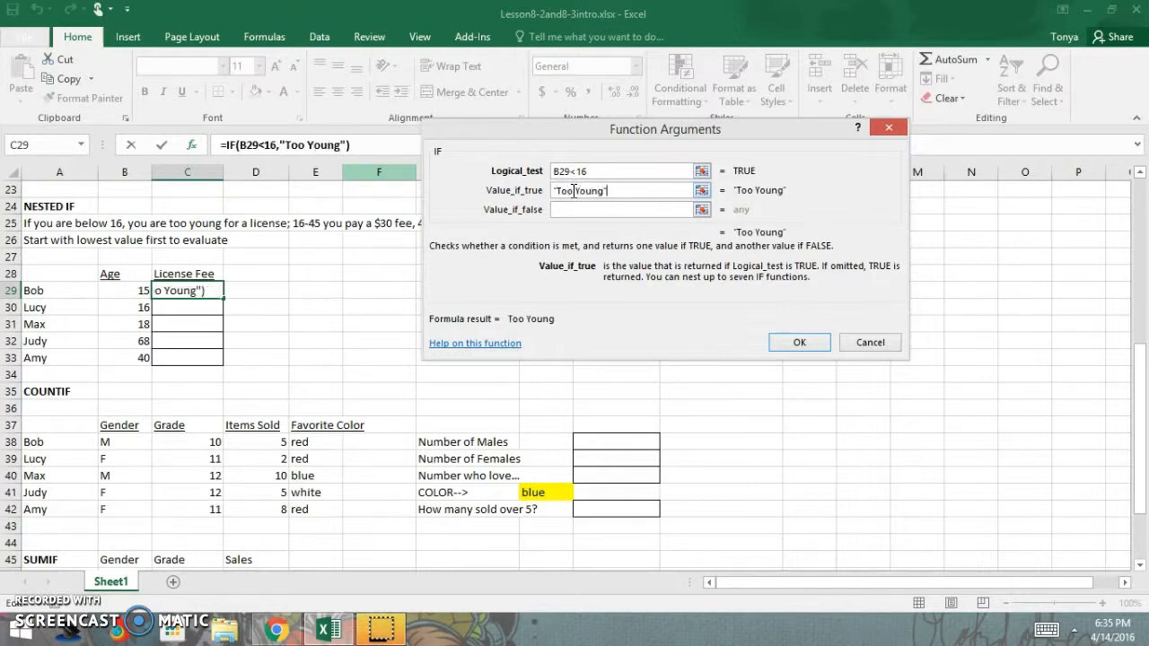
{"action": "left_click", "coordinate": [573, 191]}
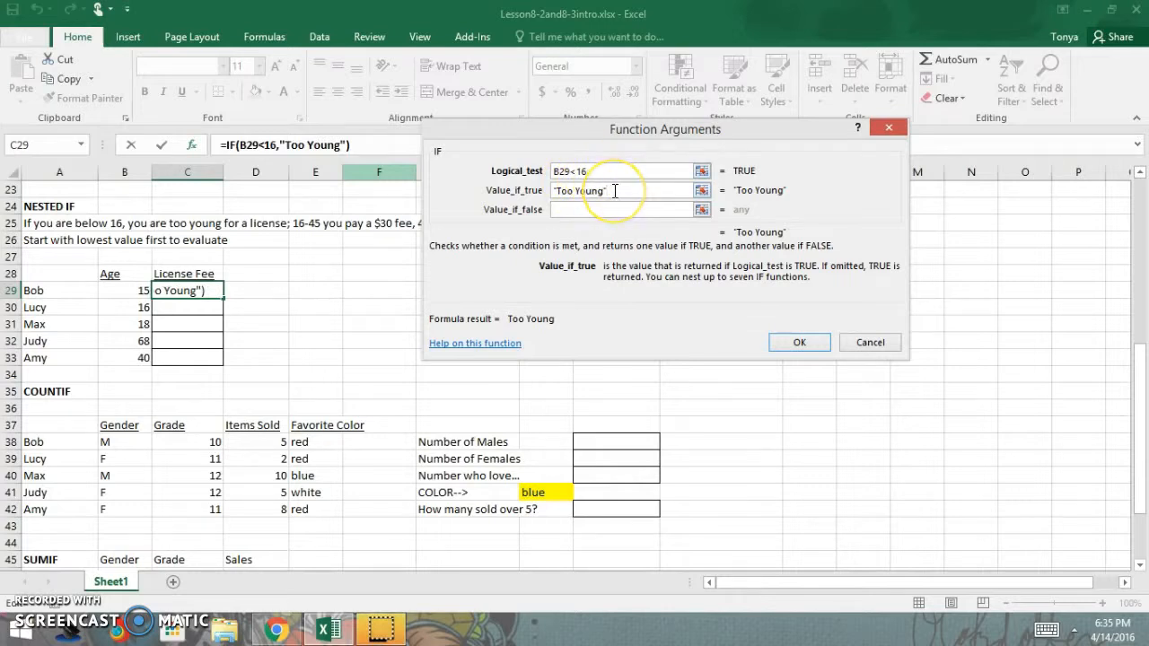
- Set the value if false of C29's IF function to the nested IF(B29<=45,30,100) and complete the formula
{"action": "left_click", "coordinate": [601, 211]}
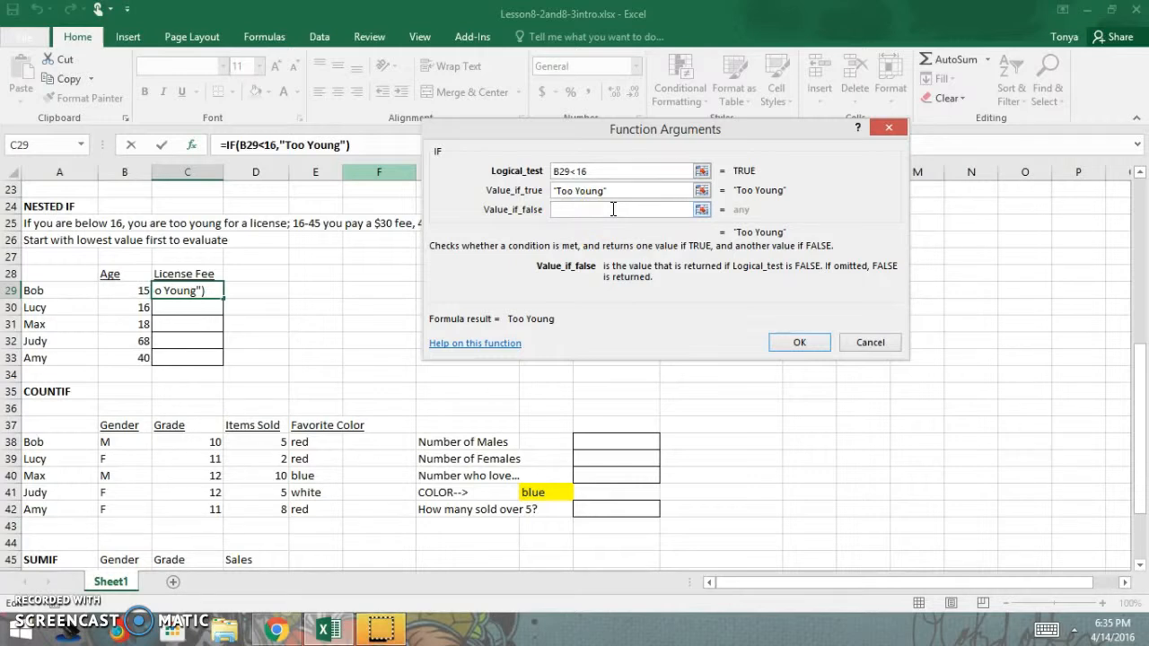
{"action": "type", "text": "IF("}
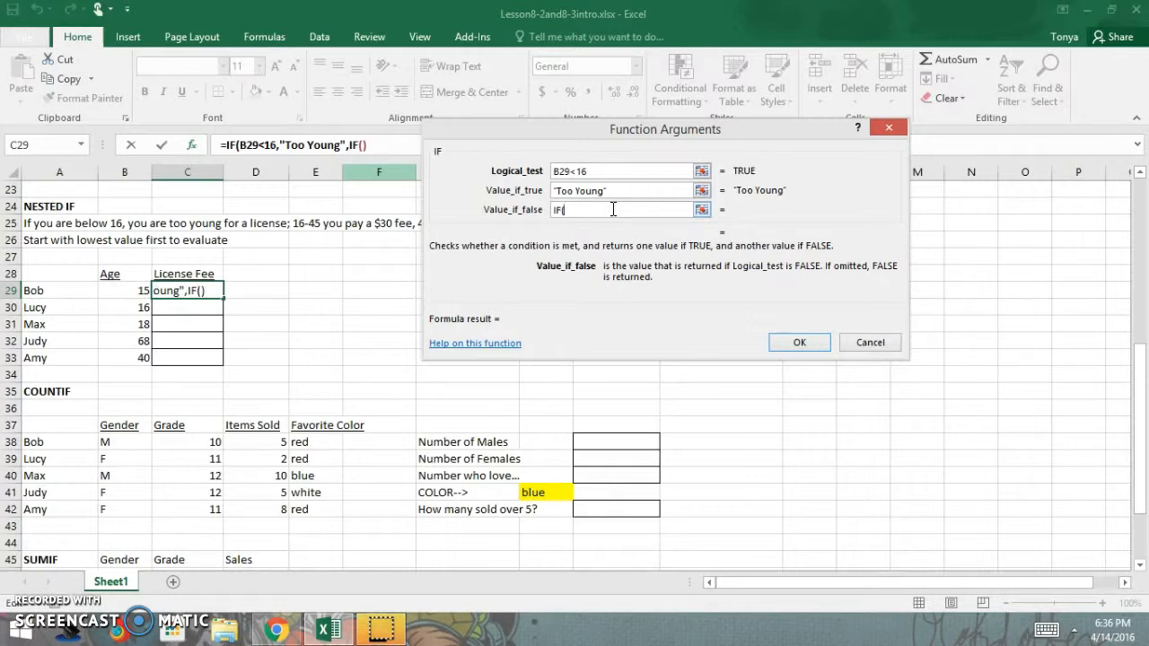
{"action": "type", "text": "B29"}
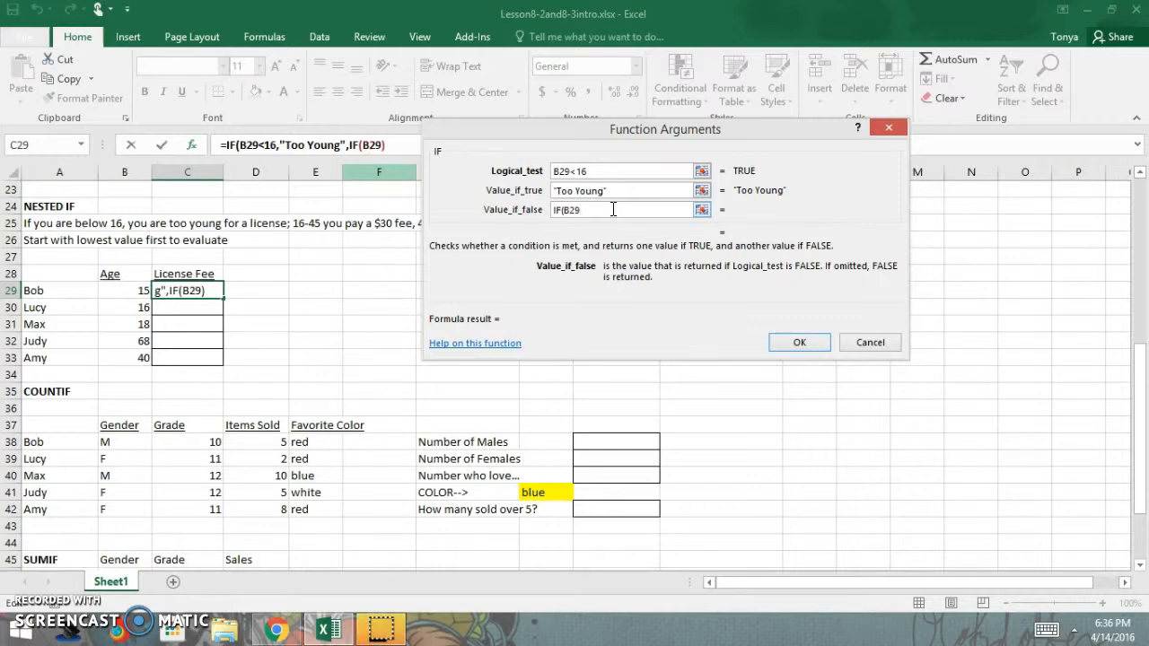
{"action": "left_click_drag", "start_coordinate": [502, 136], "coordinate": [568, 255]}
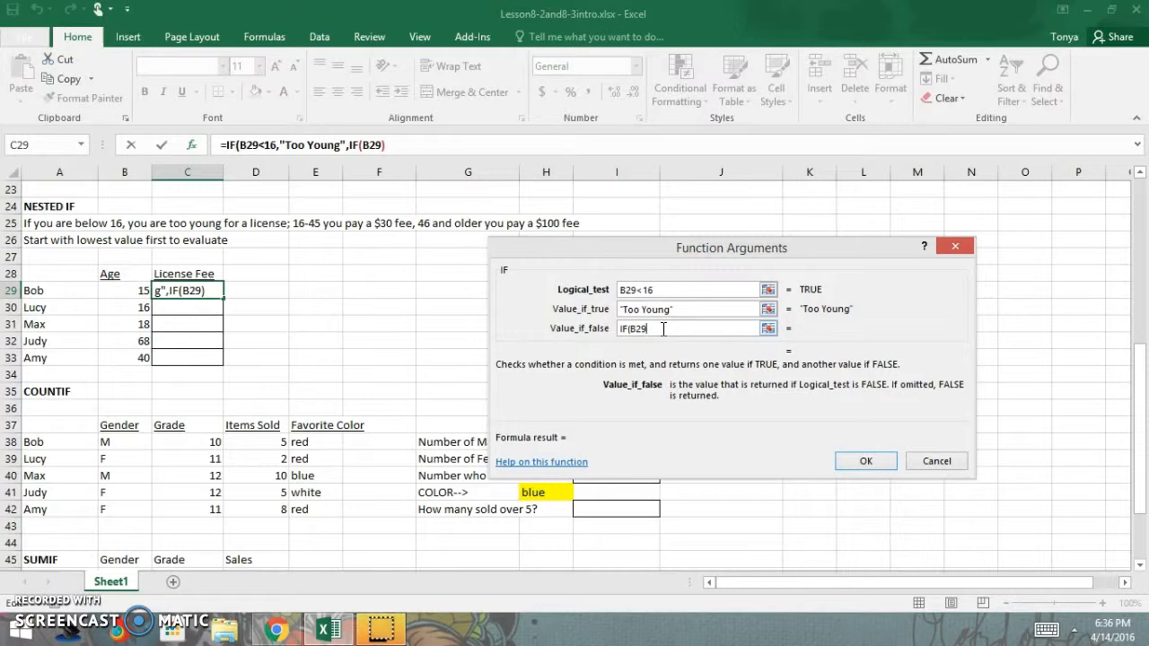
{"action": "type", "text": "<="}
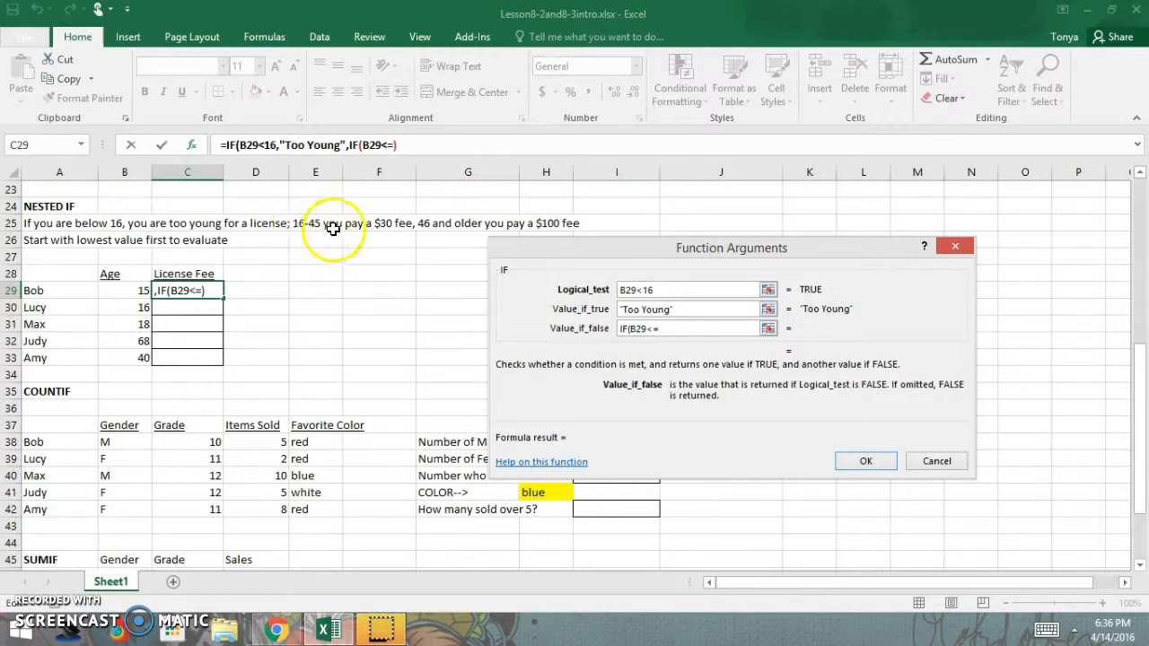
{"action": "type", "text": "45"}
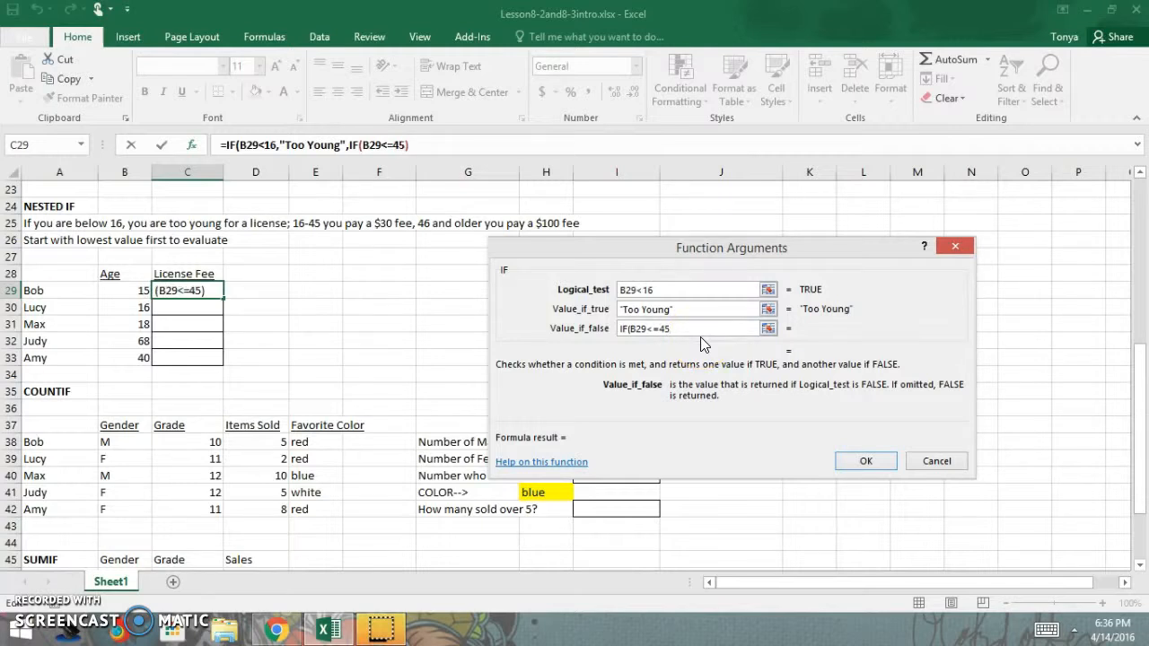
{"action": "type", "text": ","}
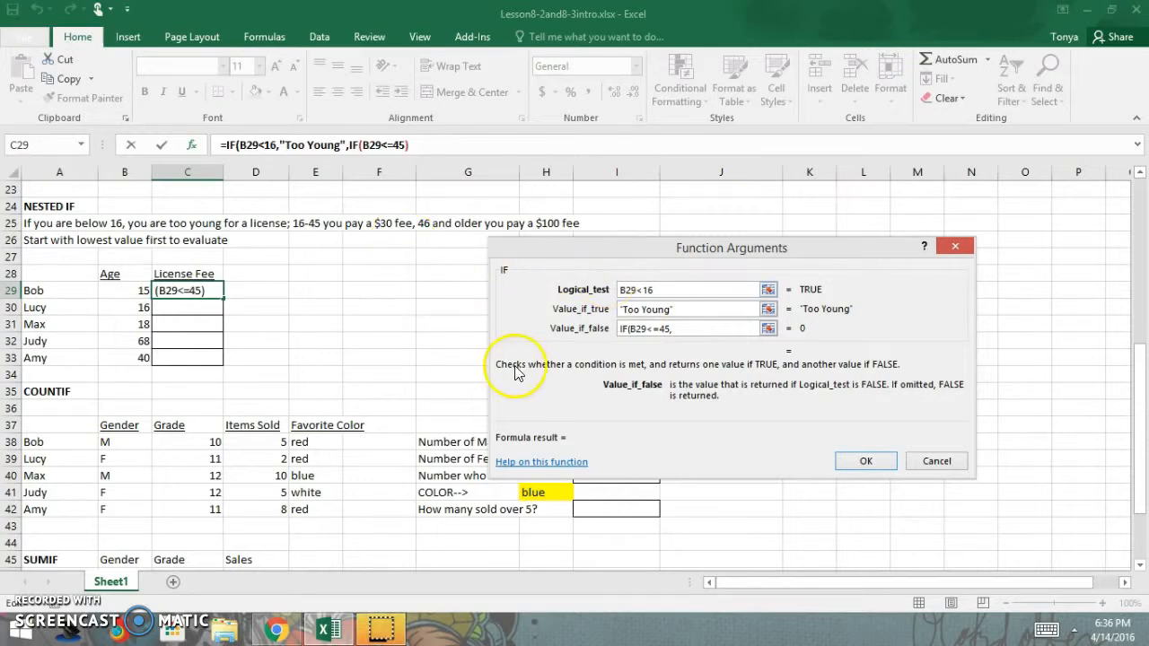
{"action": "type", "text": "30"}
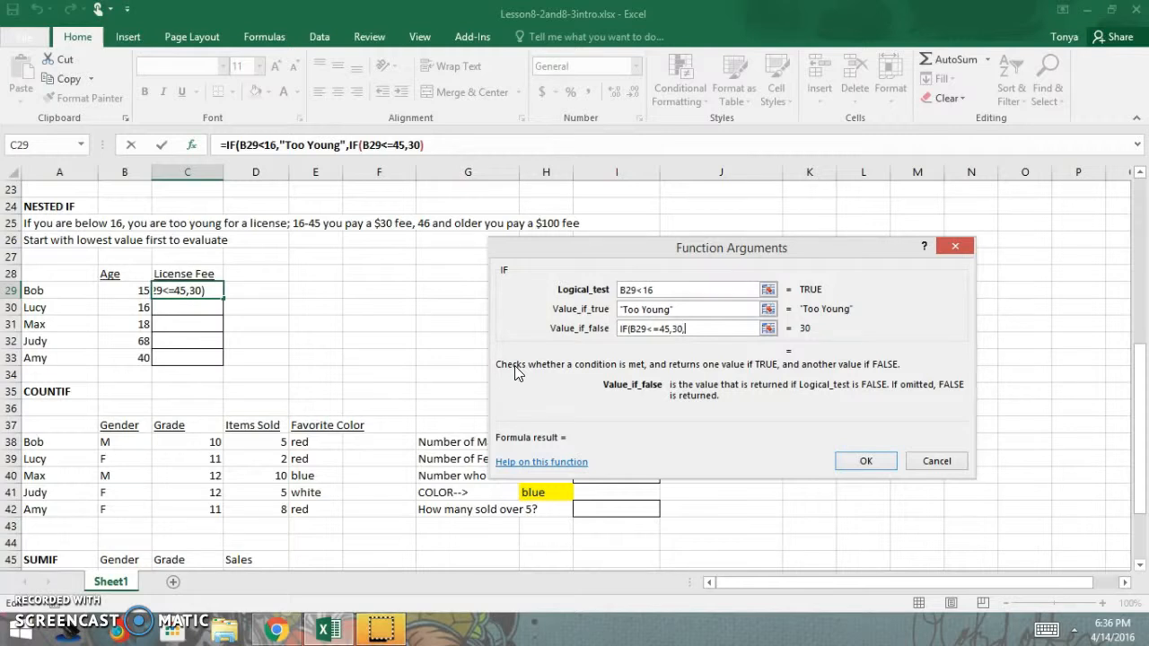
{"action": "type", "text": ",100)"}
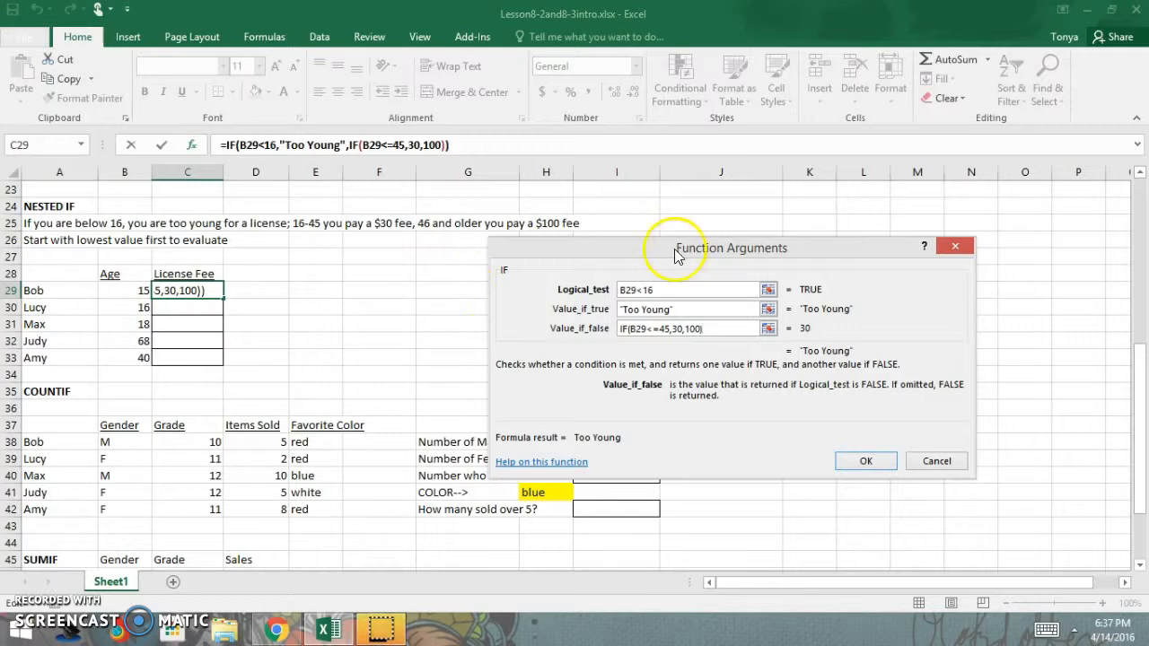
{"action": "left_click", "coordinate": [655, 289]}
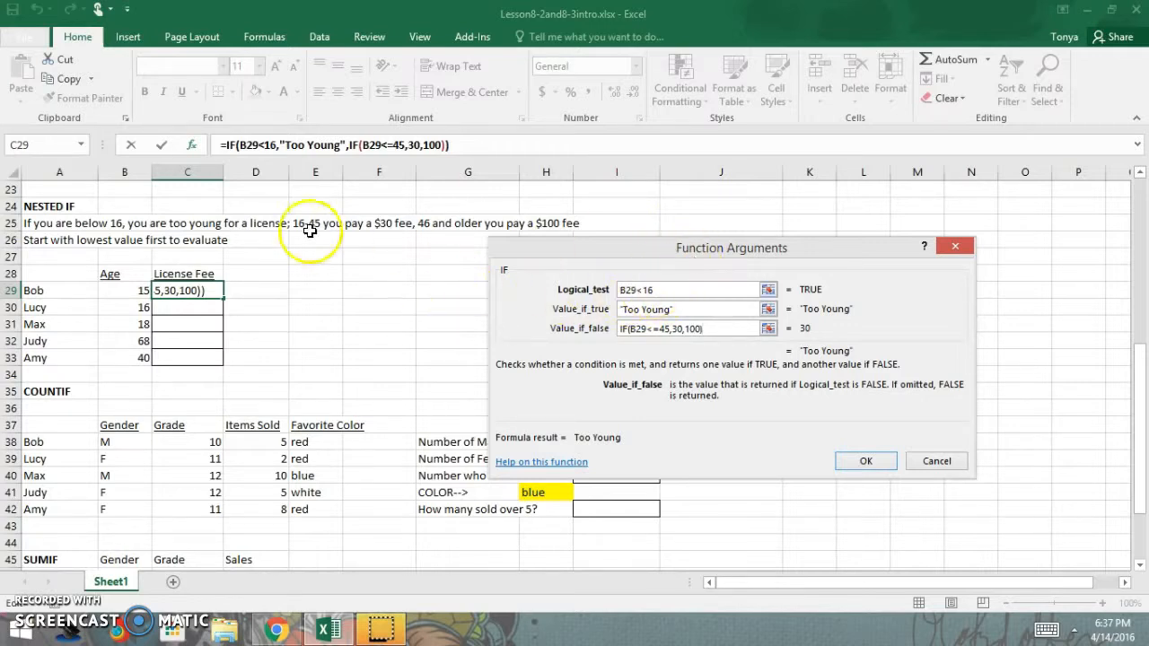
{"action": "left_click", "coordinate": [635, 329]}
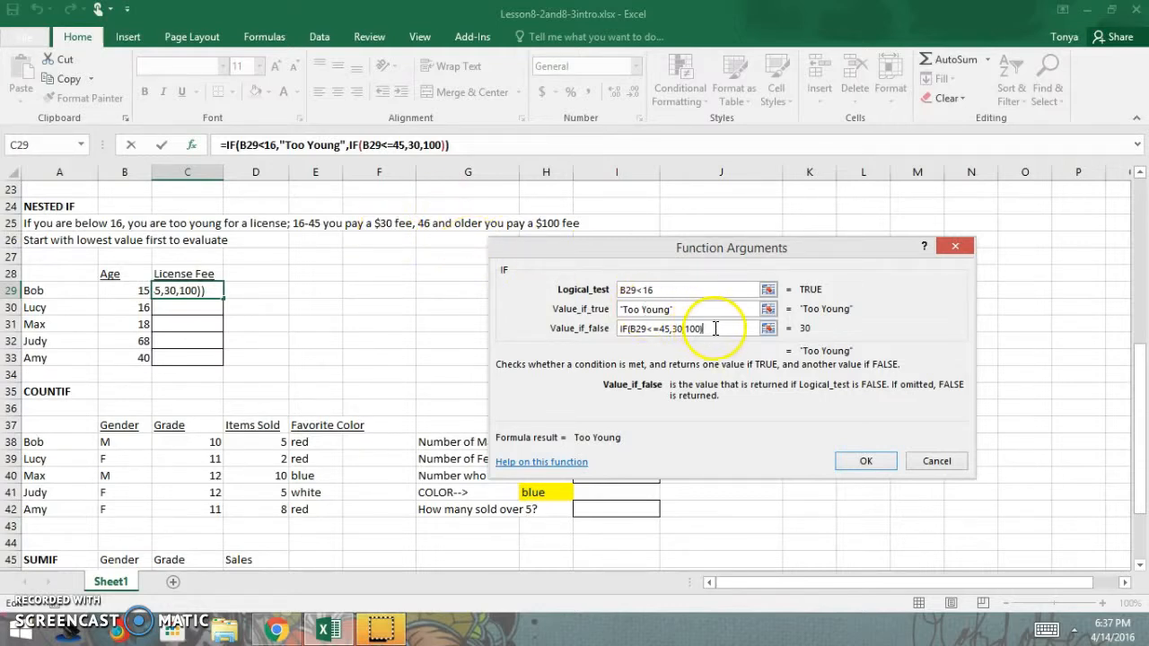
{"action": "left_click", "coordinate": [866, 459]}
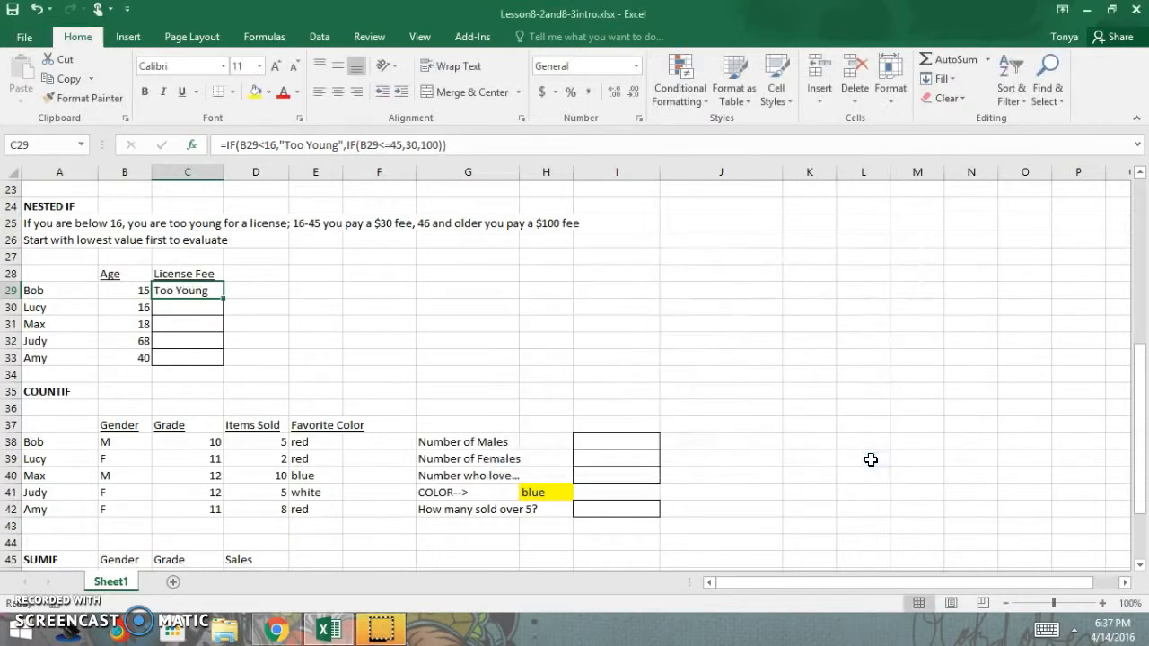
- Fill the nested IF license fee formula from C29 down through C33, and dismiss the pop-up notification
{"action": "left_click_drag", "start_coordinate": [222, 299], "coordinate": [223, 368]}
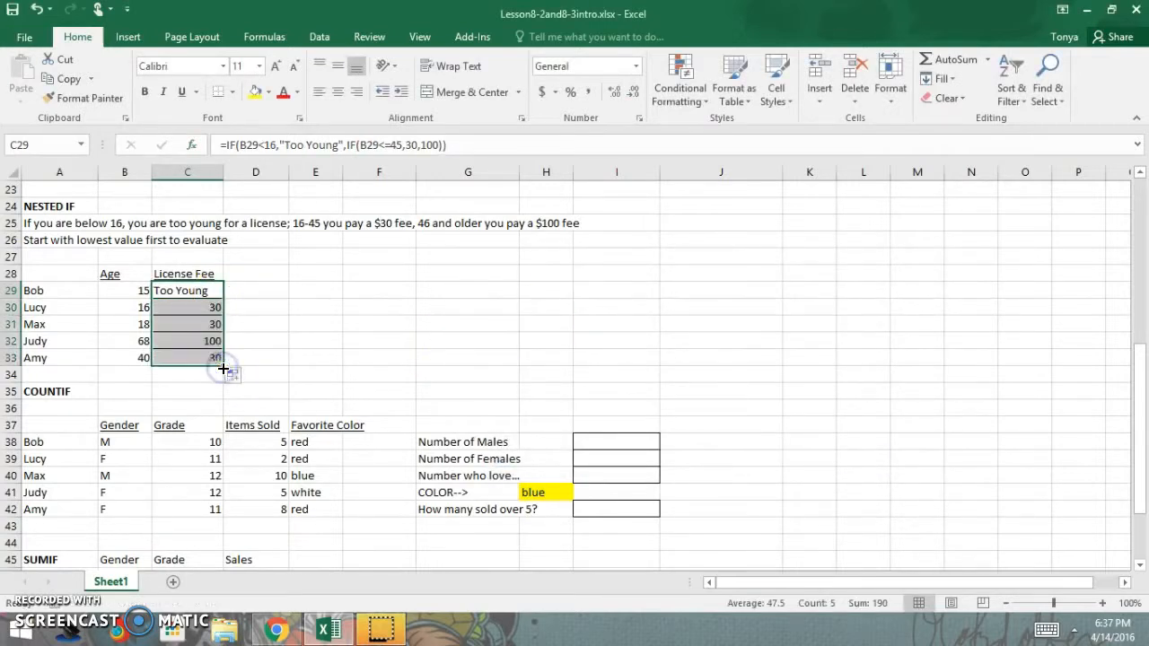
{"action": "left_click", "coordinate": [273, 323]}
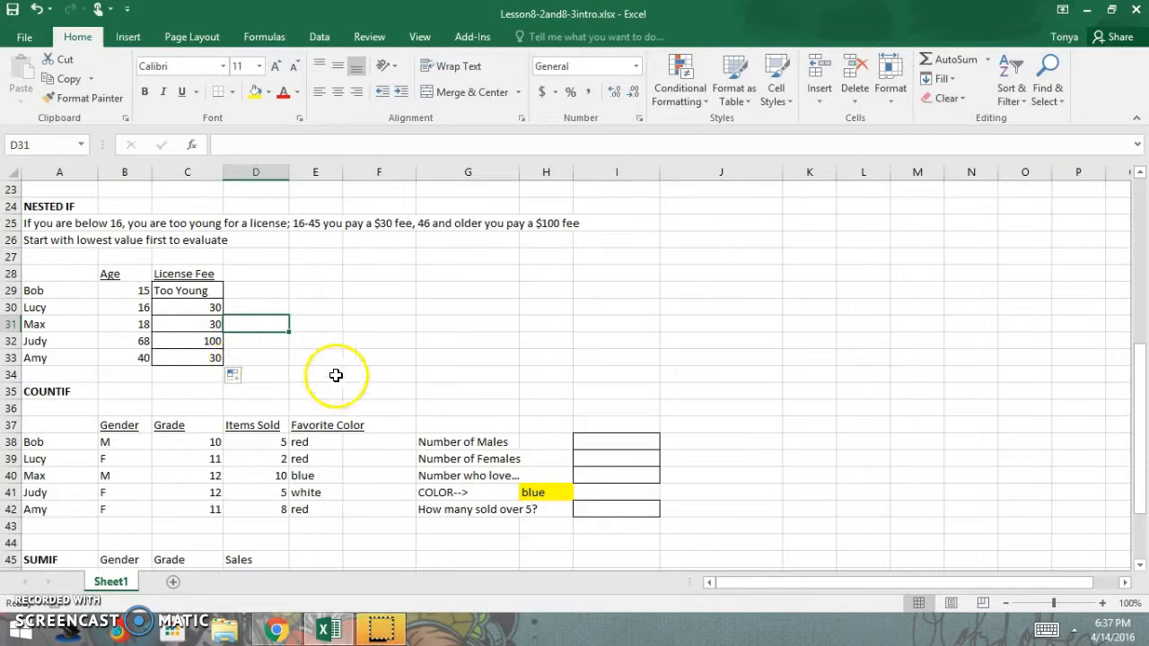
{"action": "left_click", "coordinate": [436, 354]}
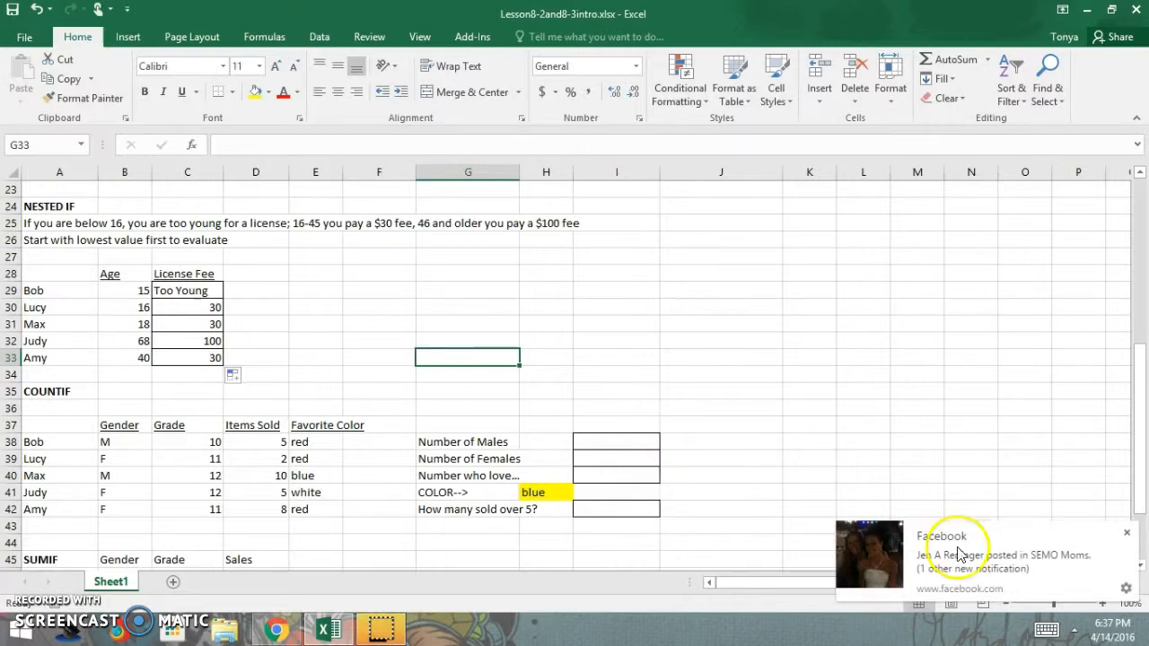
{"action": "left_click", "coordinate": [1128, 536]}
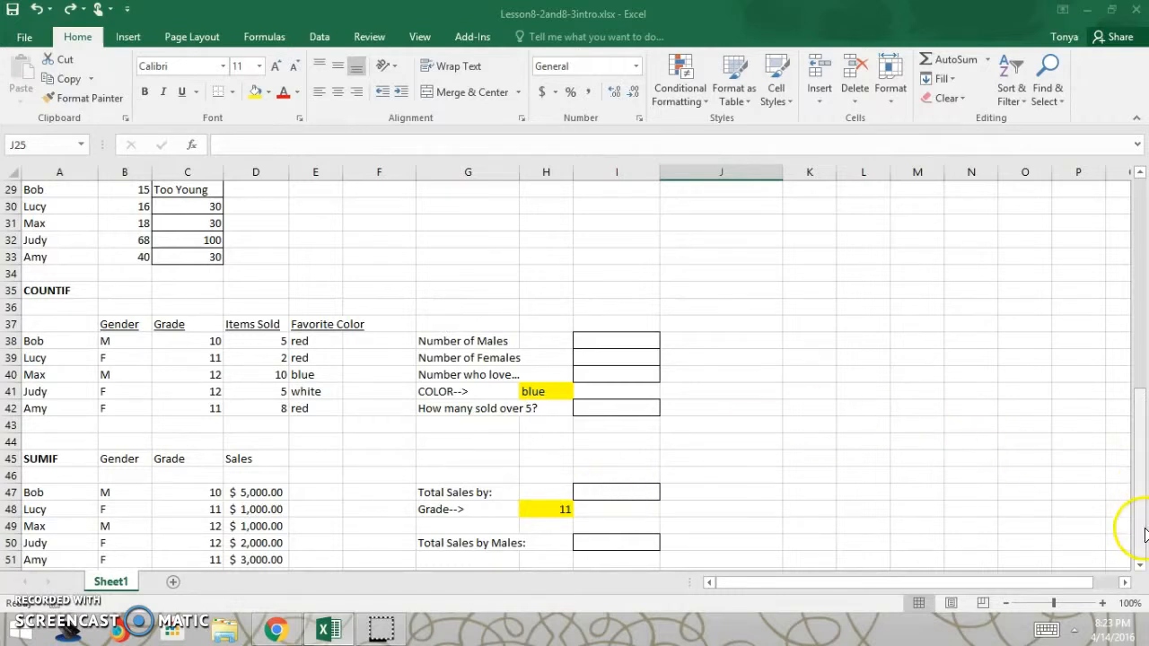
- Change the state in H20, the last row of the HLOOKUP section, to IN
{"action": "left_click_drag", "start_coordinate": [1144, 535], "coordinate": [1137, 398]}
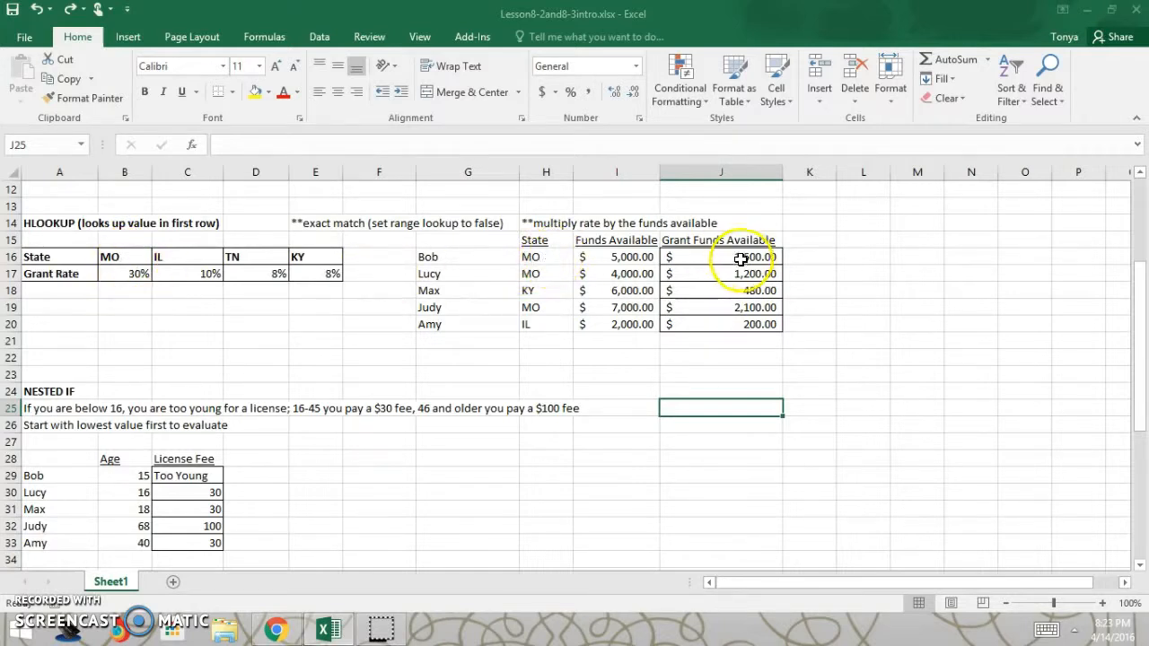
{"action": "left_click", "coordinate": [538, 320]}
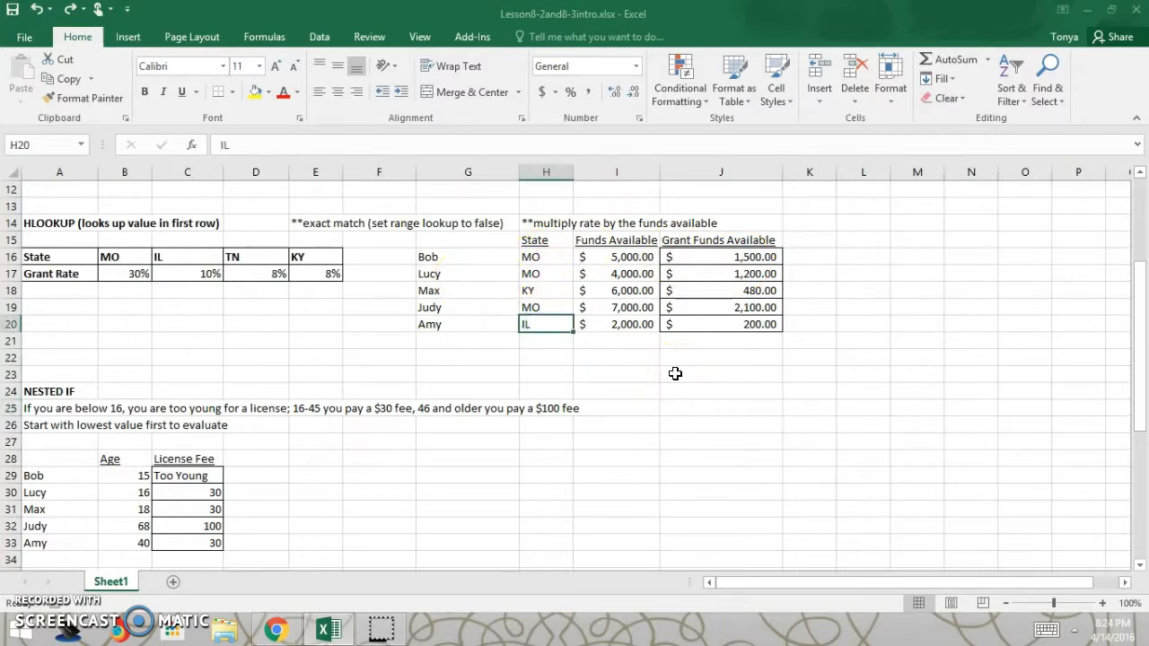
{"action": "type", "text": "IN"}
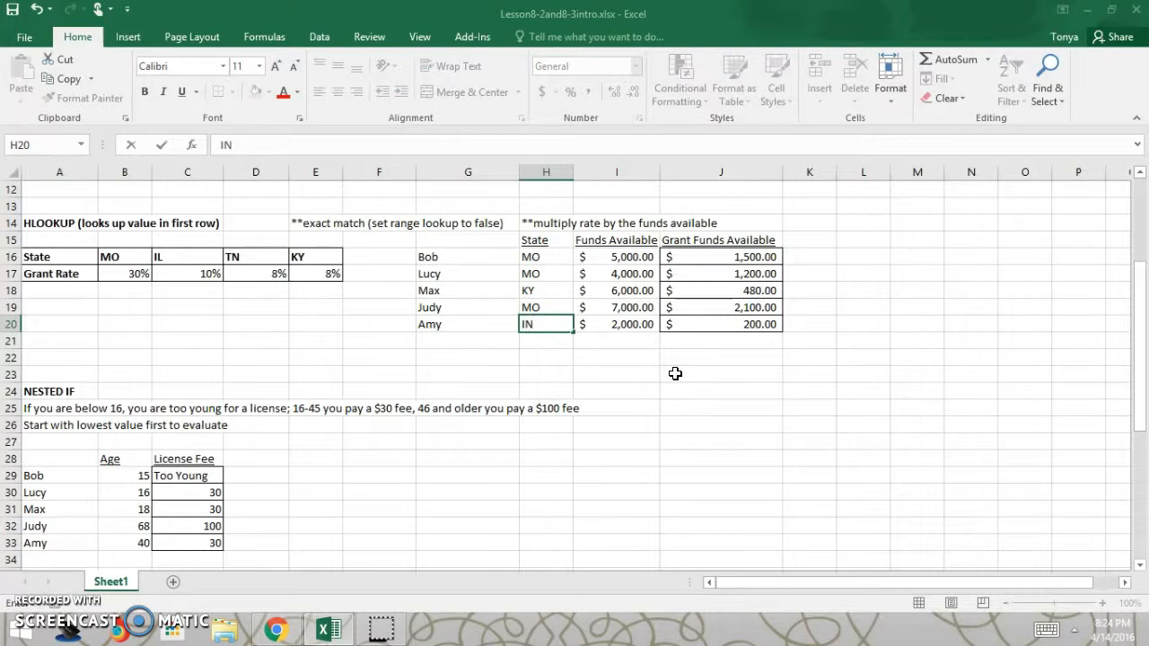
{"action": "key", "text": "Return"}
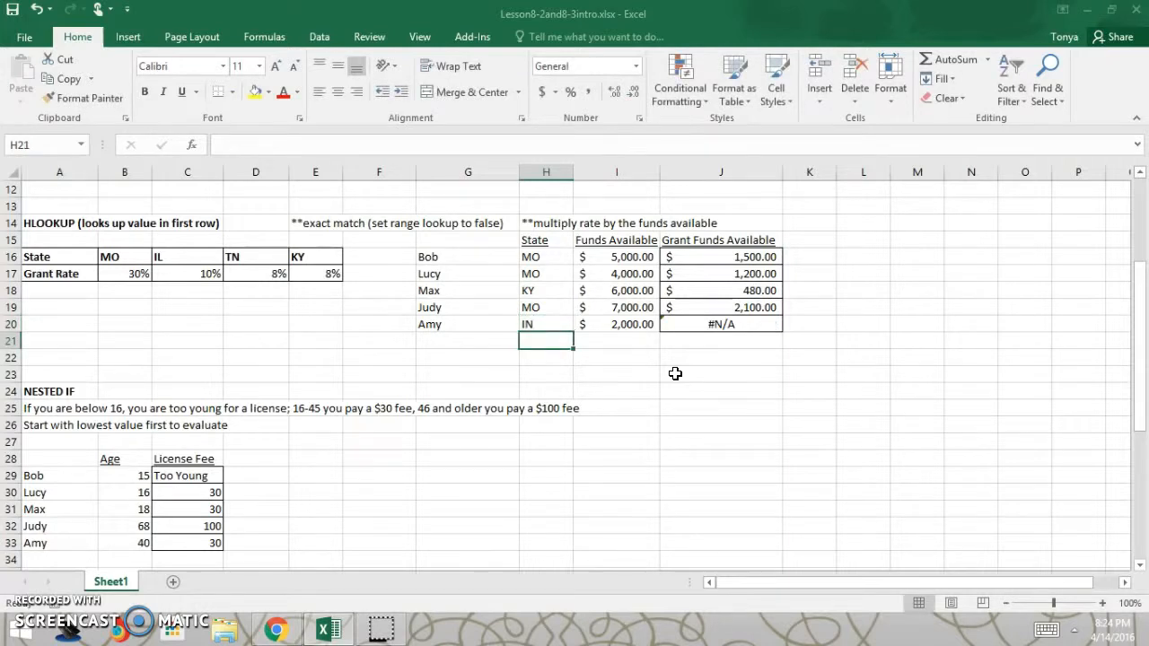
- Change the range lookup argument of J20's HLOOKUP formula to TRUE for an approximate match
{"action": "left_click", "coordinate": [724, 323]}
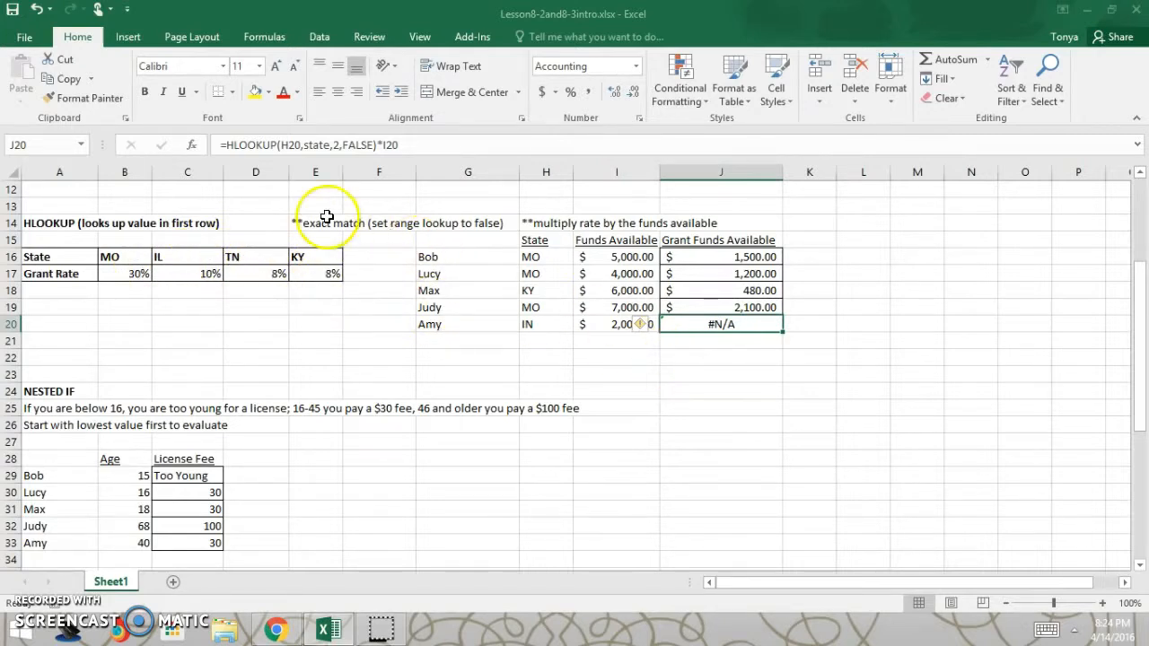
{"action": "left_click", "coordinate": [351, 146]}
{"action": "double_click", "coordinate": [359, 145]}
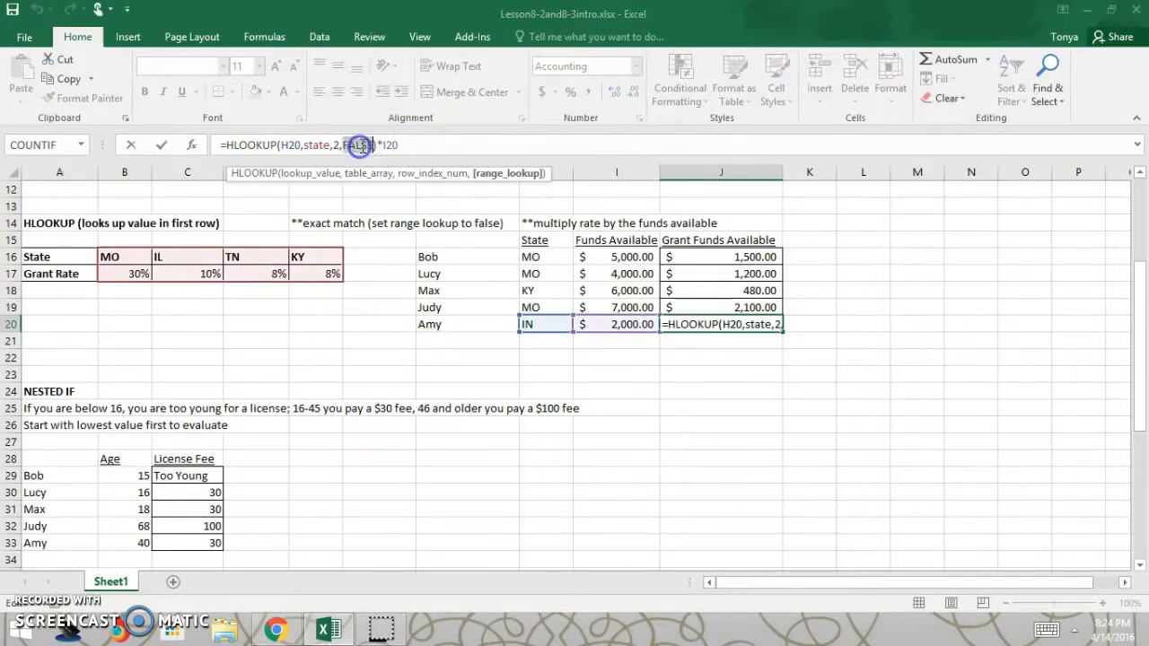
{"action": "type", "text": "TRUE"}
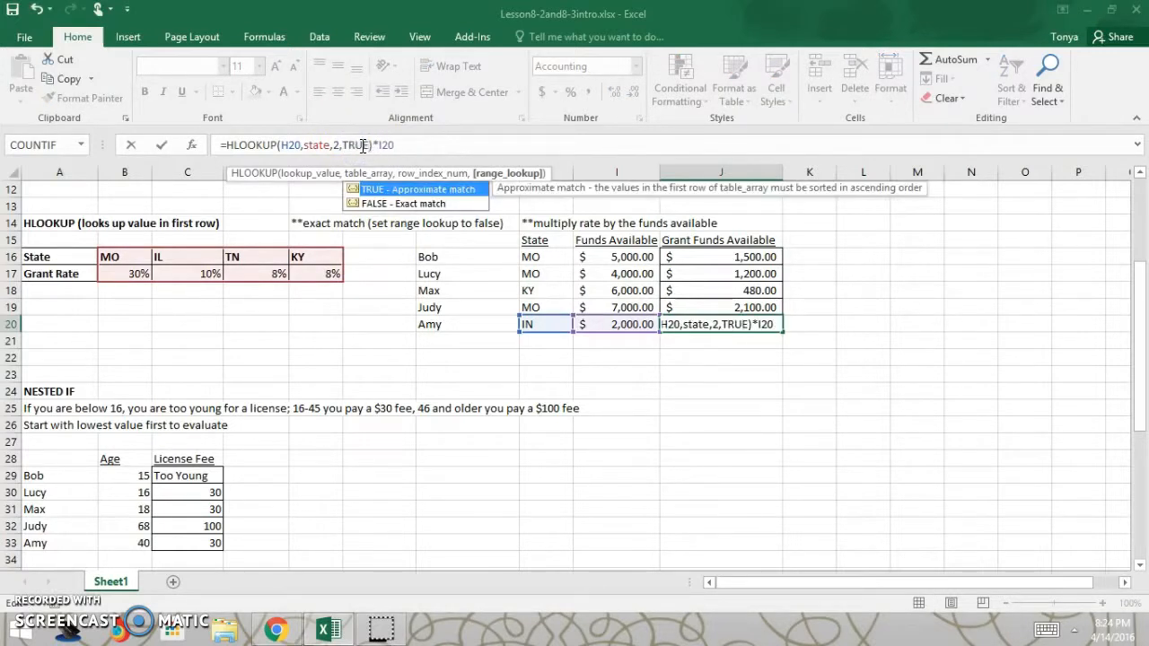
{"action": "key", "text": "Return"}
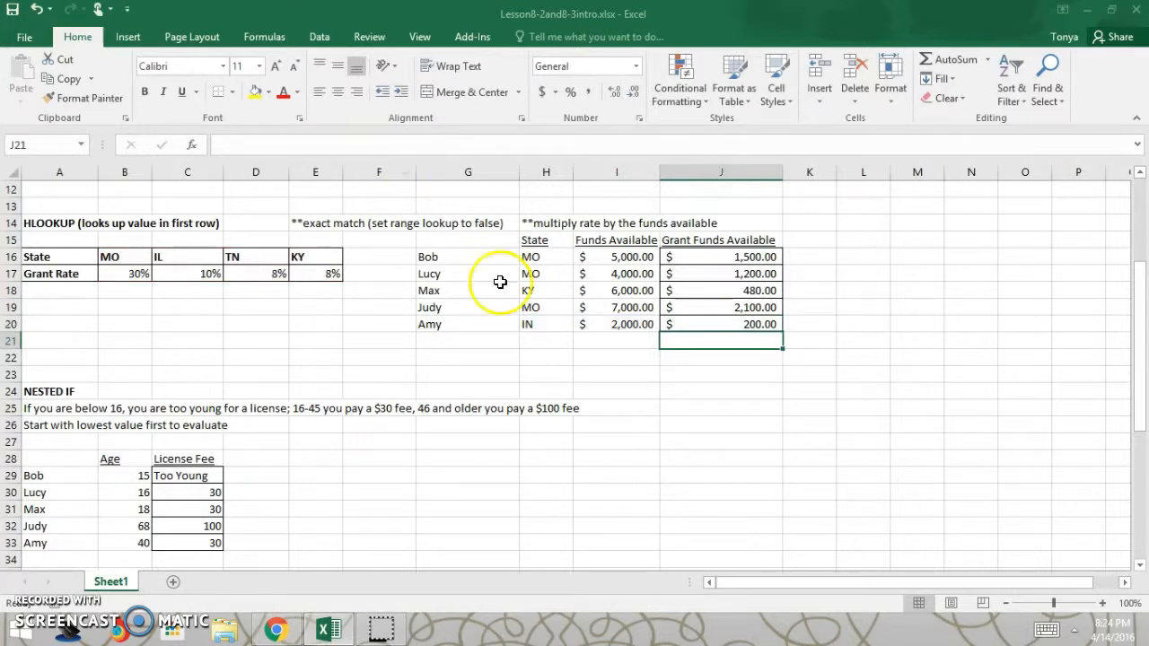
- Set the range lookup argument of J20's HLOOKUP formula back to FALSE for an exact match
{"action": "left_click", "coordinate": [535, 325]}
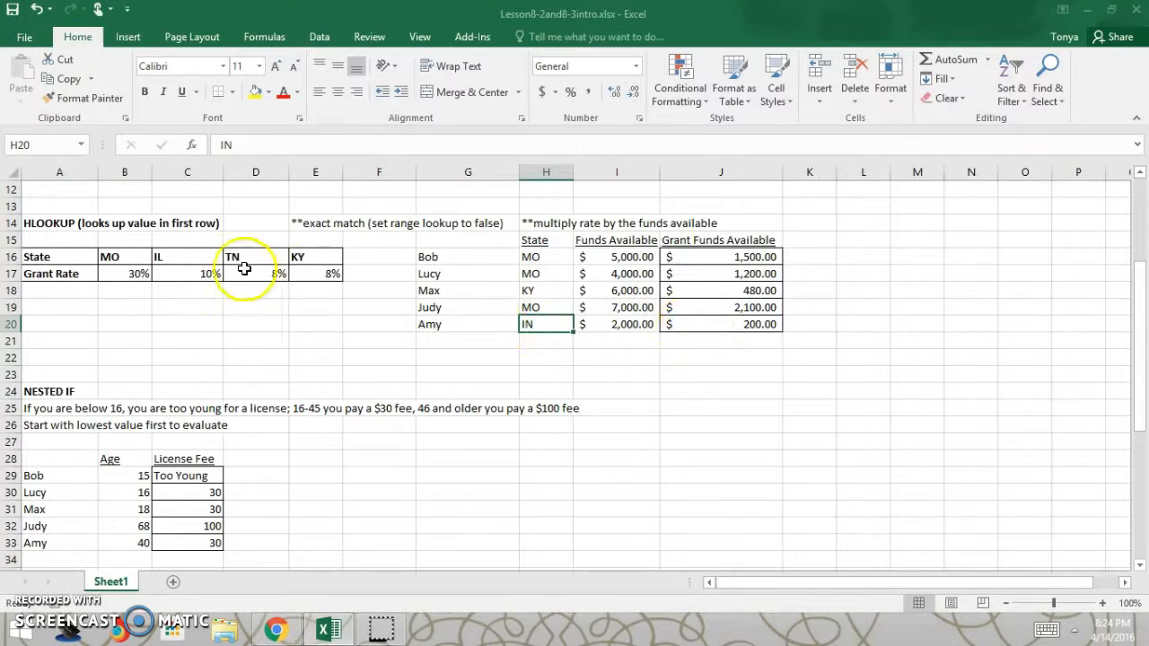
{"action": "left_click", "coordinate": [759, 323]}
{"action": "double_click", "coordinate": [352, 144]}
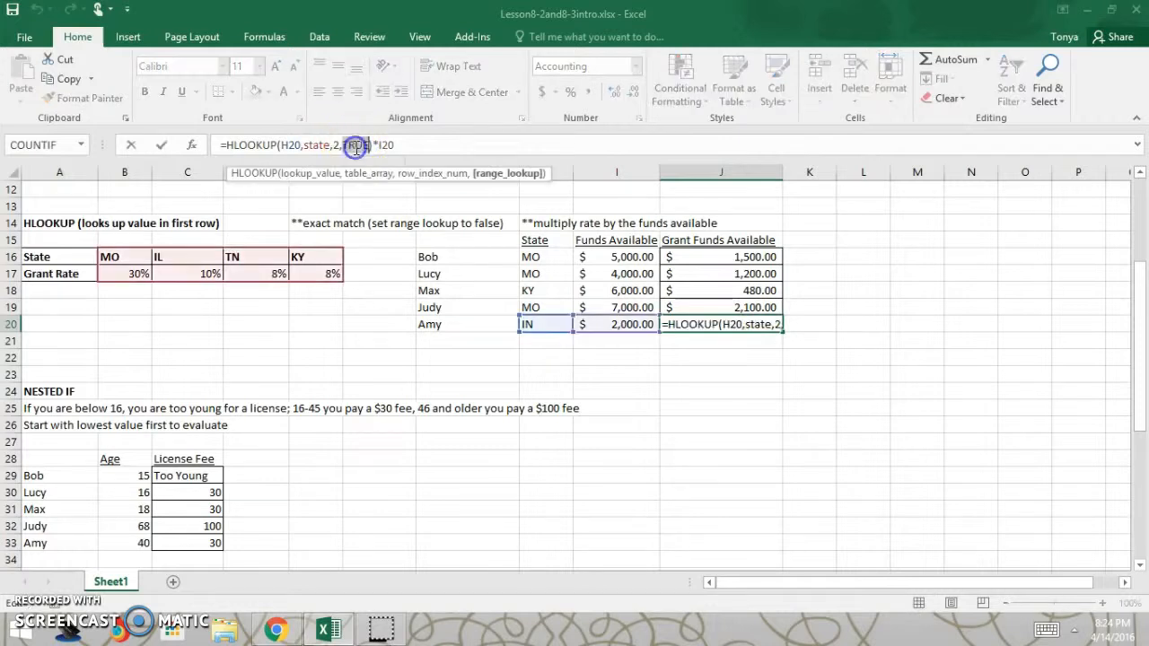
{"action": "type", "text": "FALSE"}
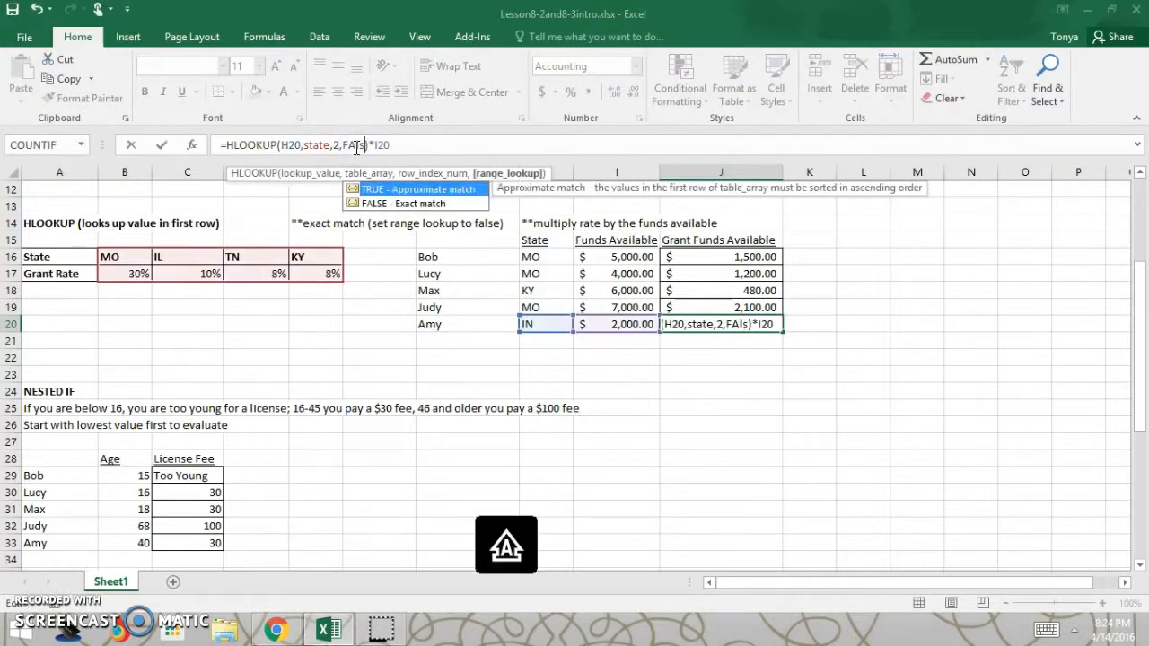
{"action": "key", "text": "Return"}
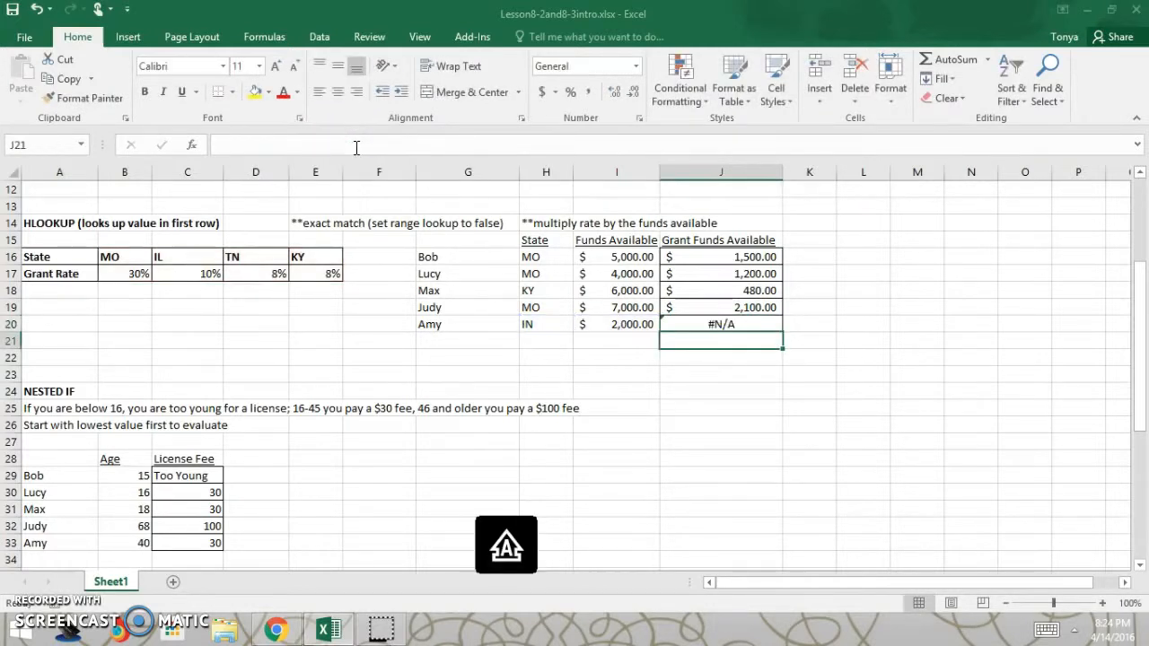
- Wrap J20's HLOOKUP formula in IFERROR, returning "State not eligible for grant" when the lookup produces an error
{"action": "left_click", "coordinate": [707, 320]}
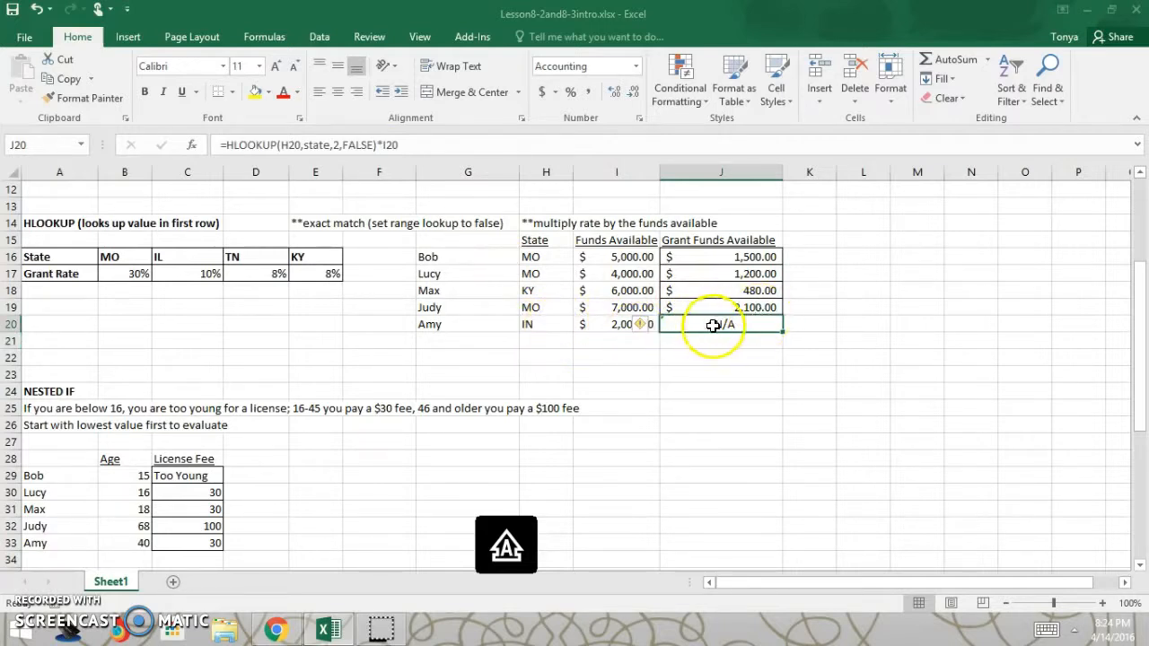
{"action": "mouse_move", "coordinate": [650, 335]}
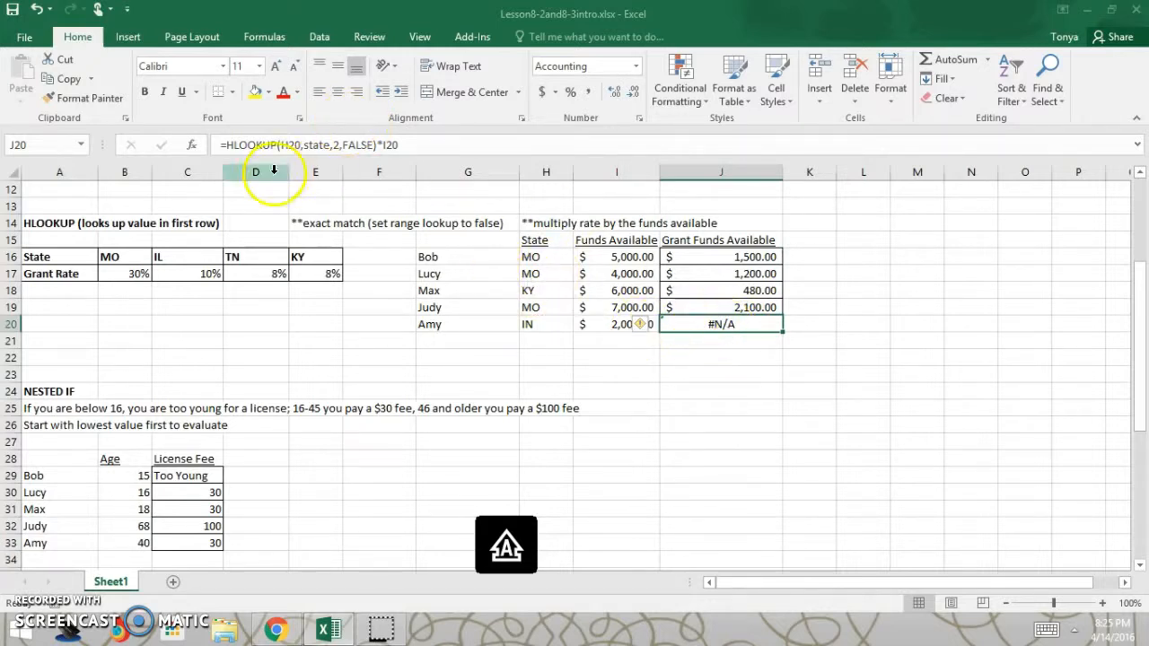
{"action": "left_click", "coordinate": [230, 145]}
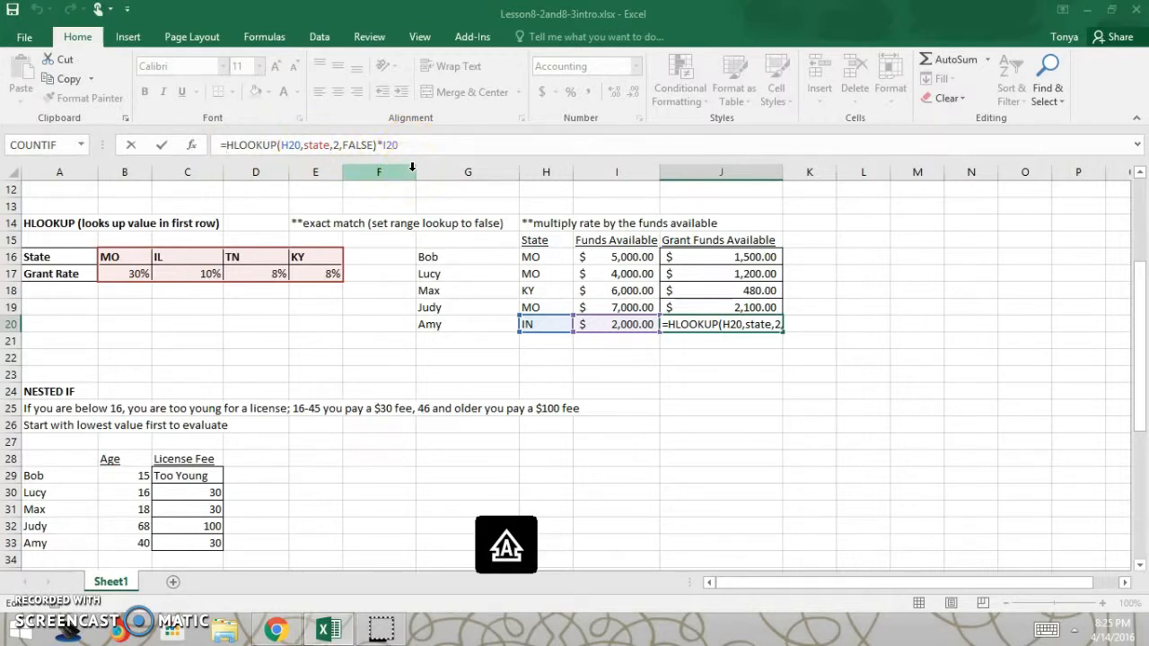
{"action": "type", "text": "iferror"}
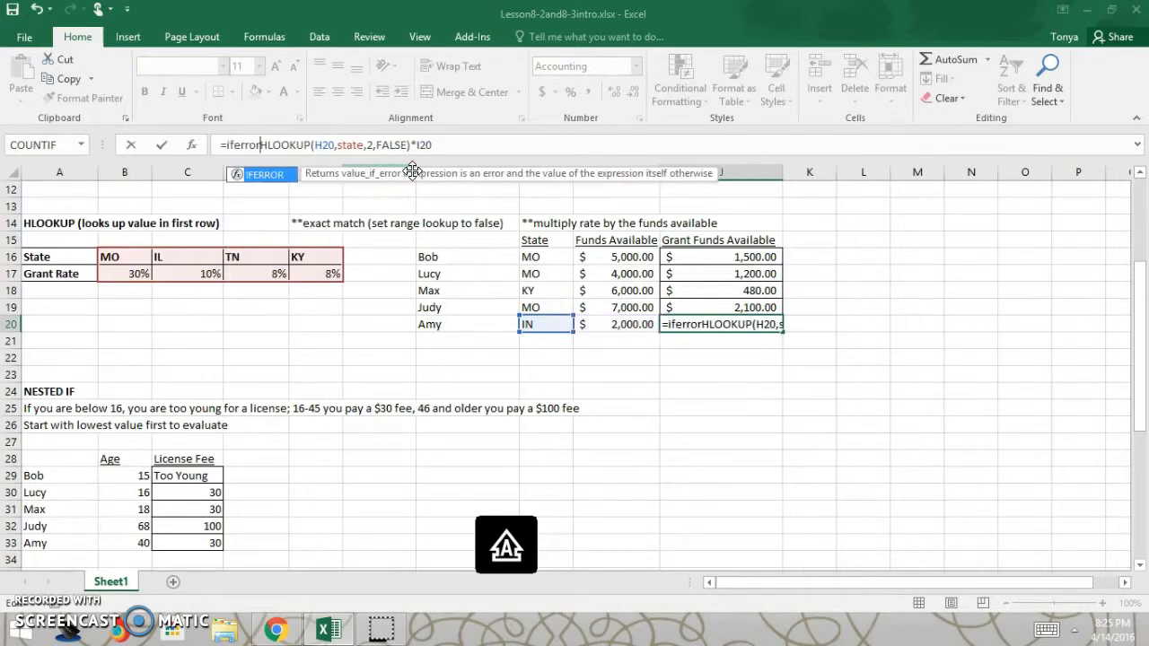
{"action": "type", "text": "("}
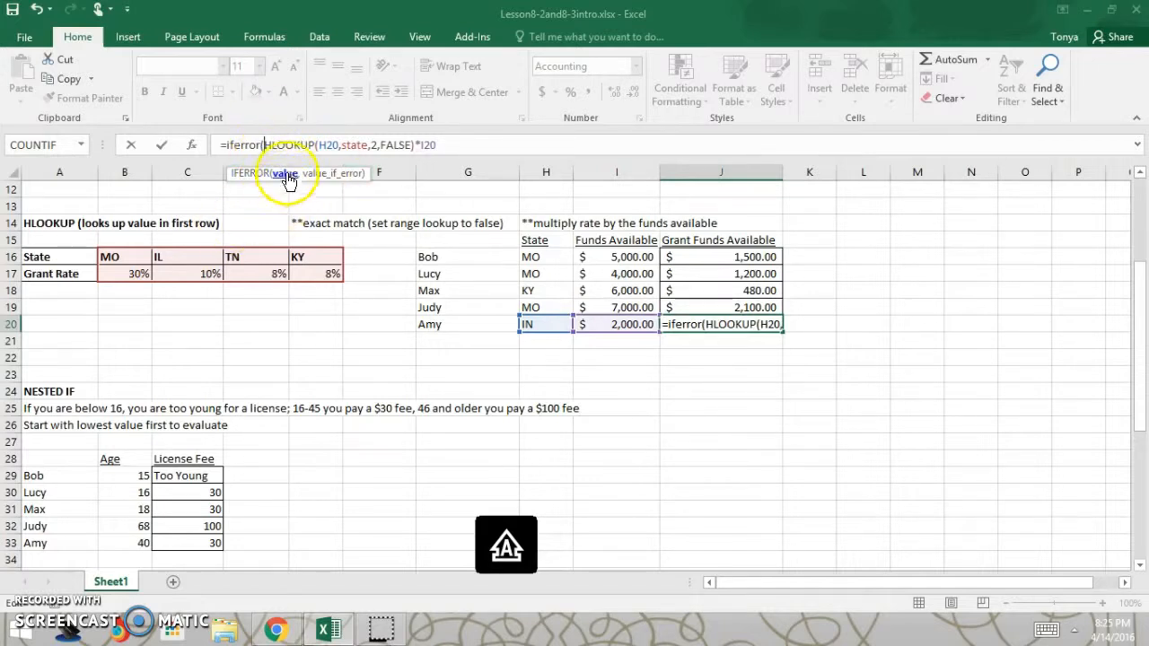
{"action": "left_click", "coordinate": [450, 144]}
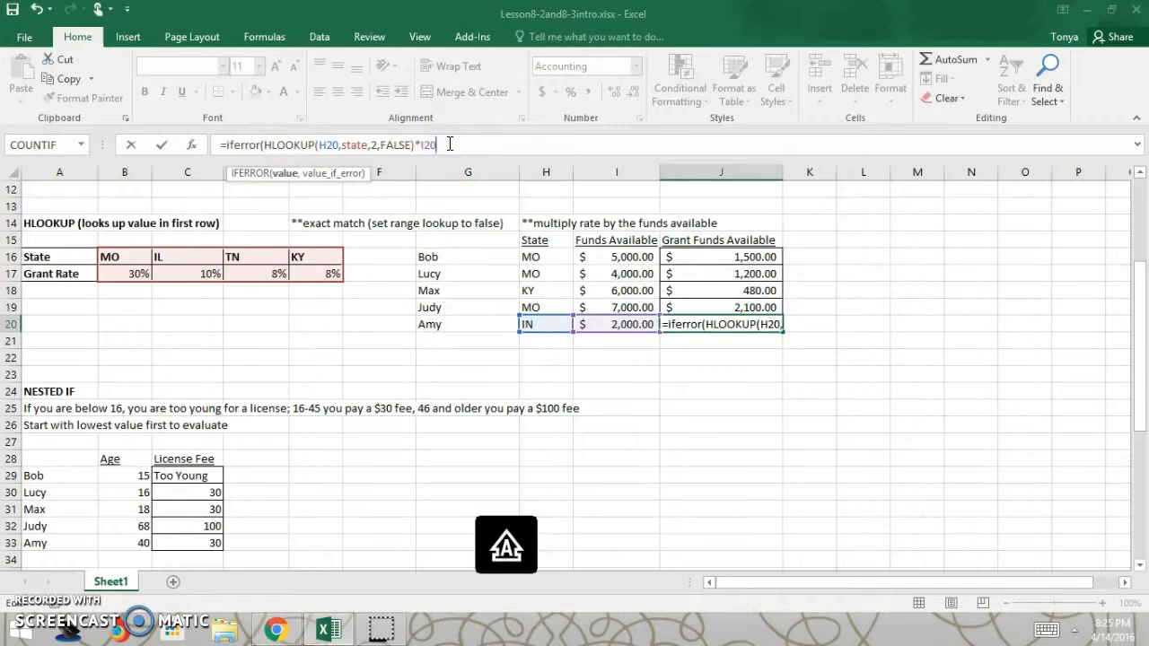
{"action": "type", "text": ","}
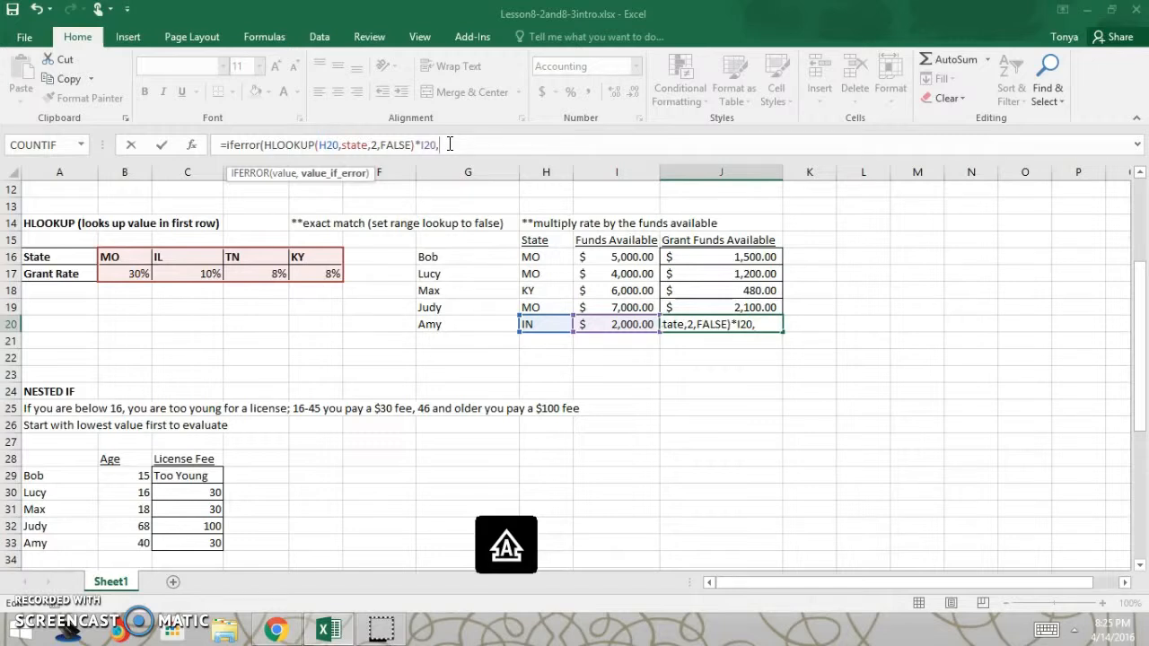
{"action": "type", "text": "\"state not eligible"}
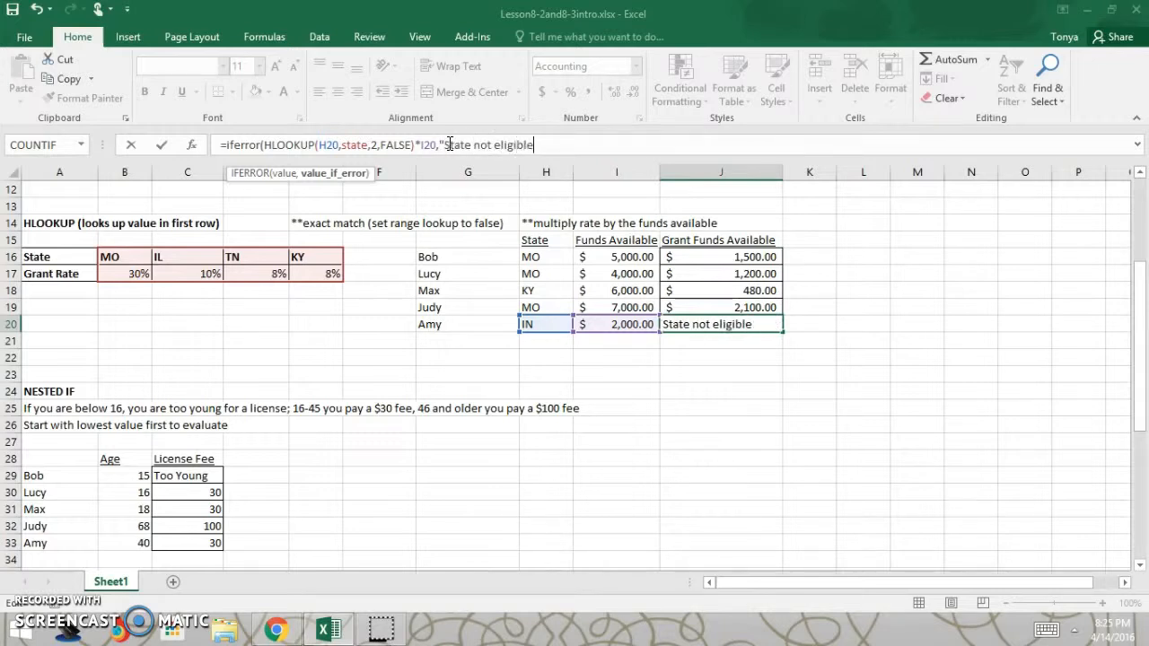
{"action": "type", "text": " for grant"}
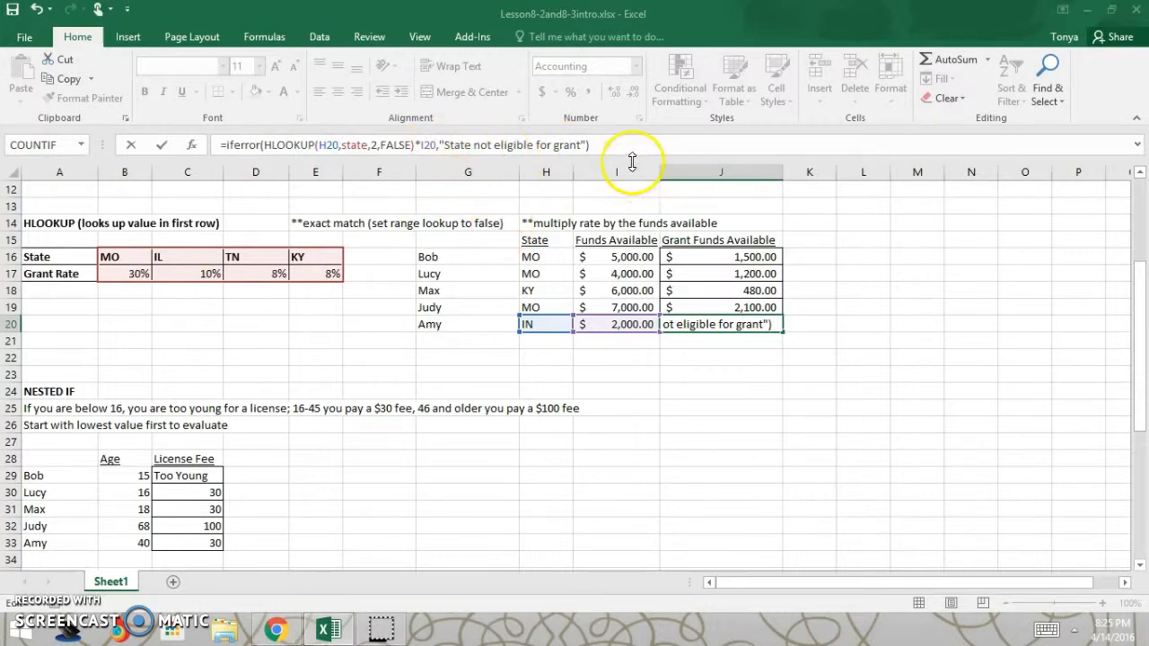
{"action": "key", "text": "Return"}
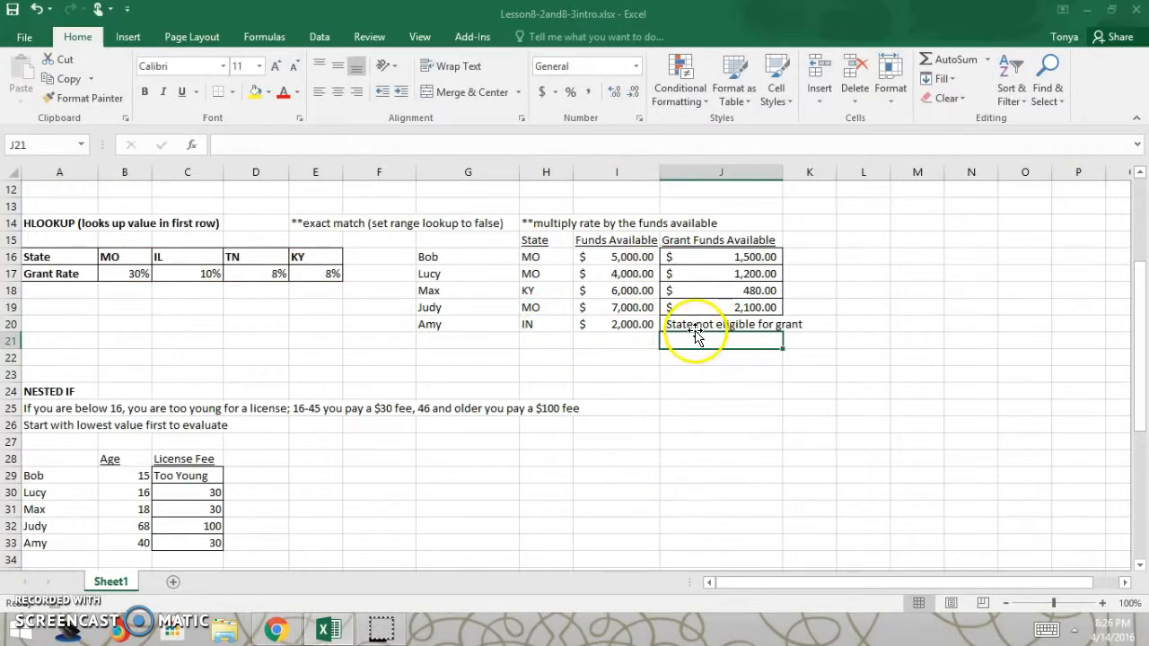
- Test J20's IFERROR formula by changing the state in H20 to IL, AK, IL again and finally IN
{"action": "left_click", "coordinate": [546, 324]}
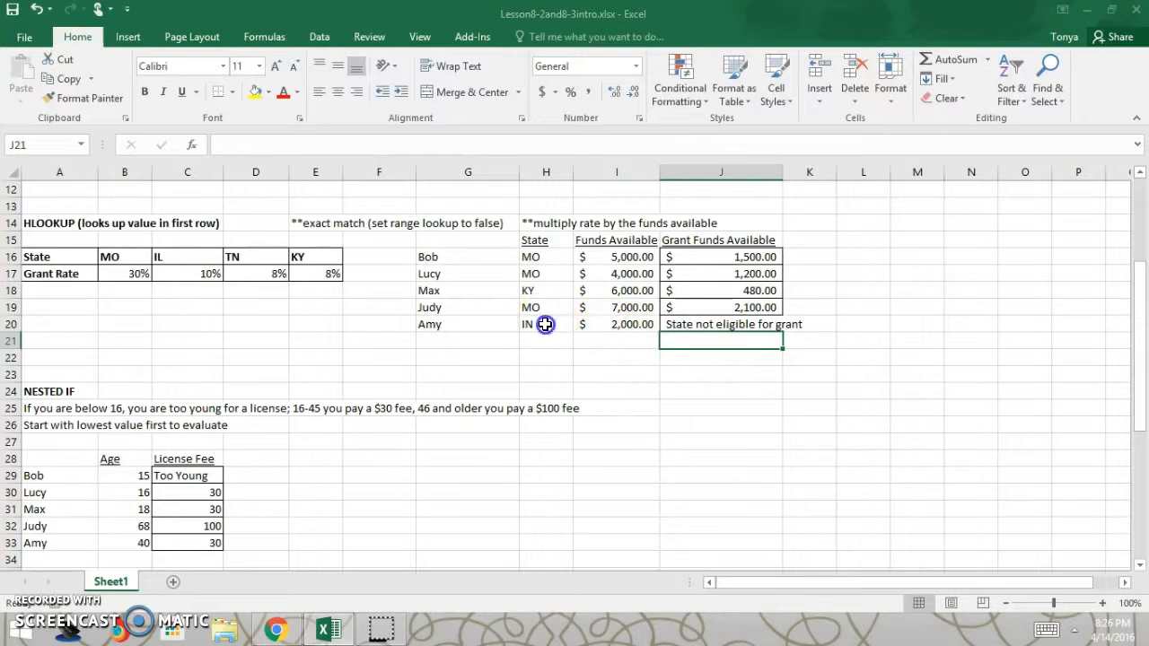
{"action": "type", "text": "IL"}
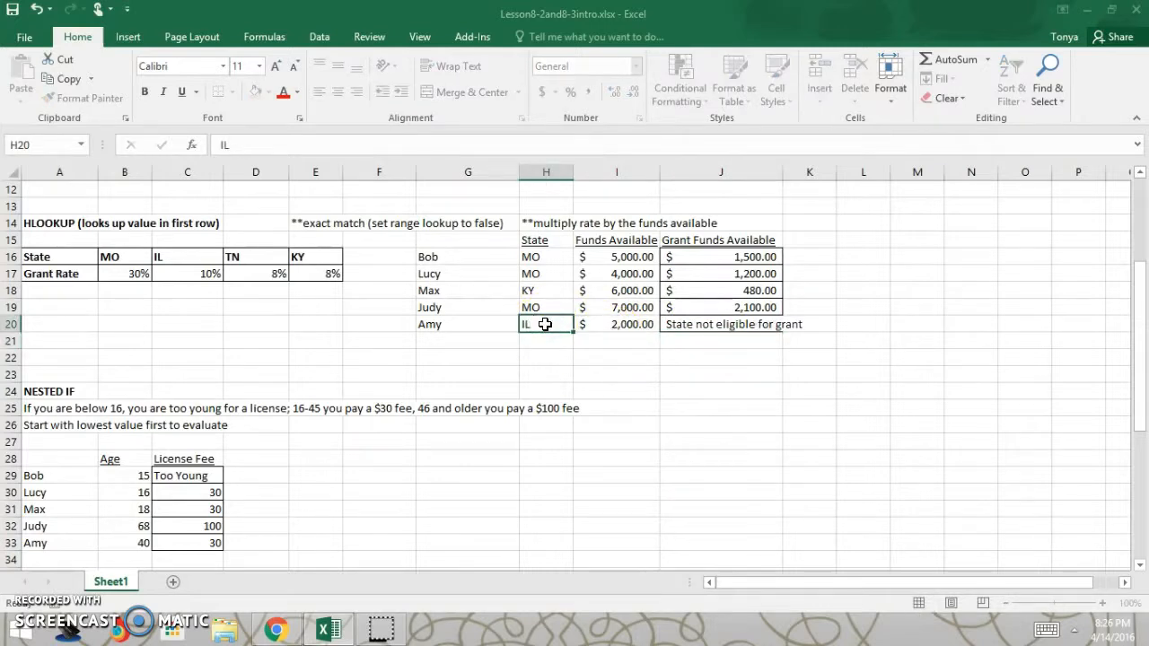
{"action": "key", "text": "Return"}
{"action": "left_click", "coordinate": [545, 324]}
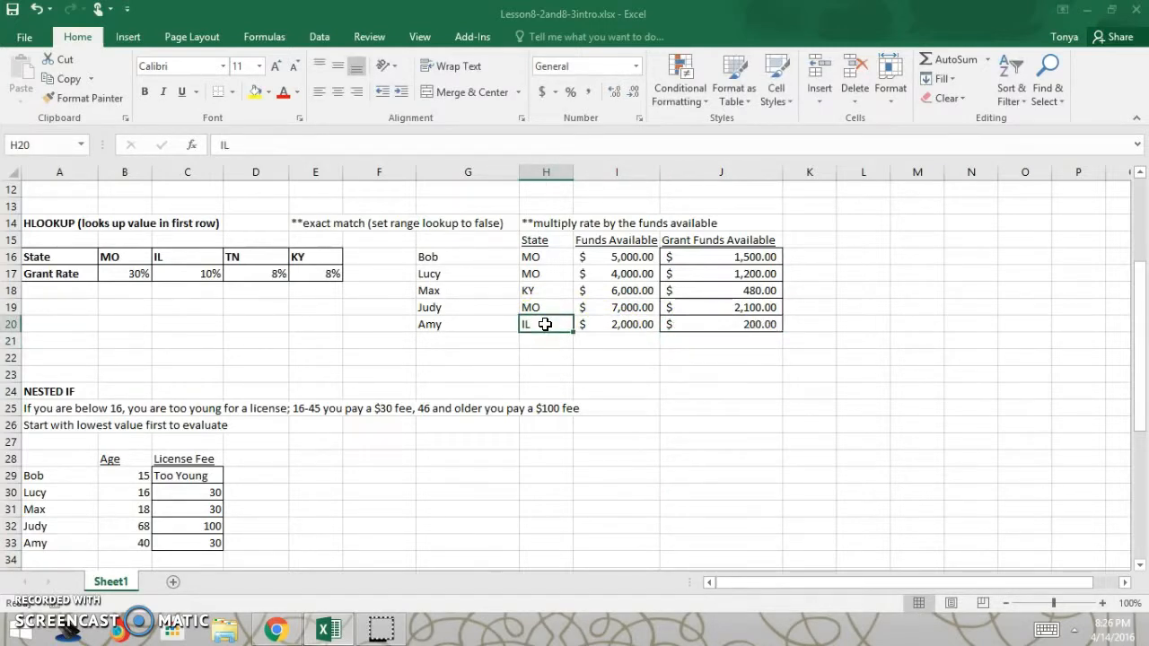
{"action": "type", "text": "AK"}
{"action": "key", "text": "Return"}
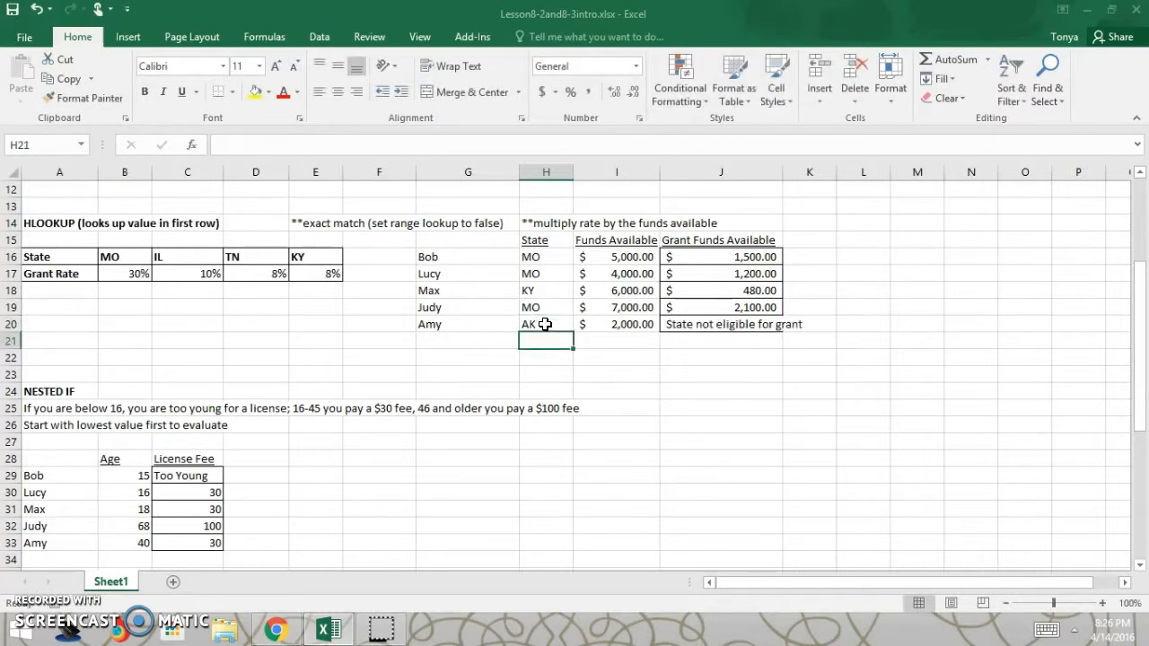
{"action": "left_click", "coordinate": [545, 324]}
{"action": "type", "text": "IL"}
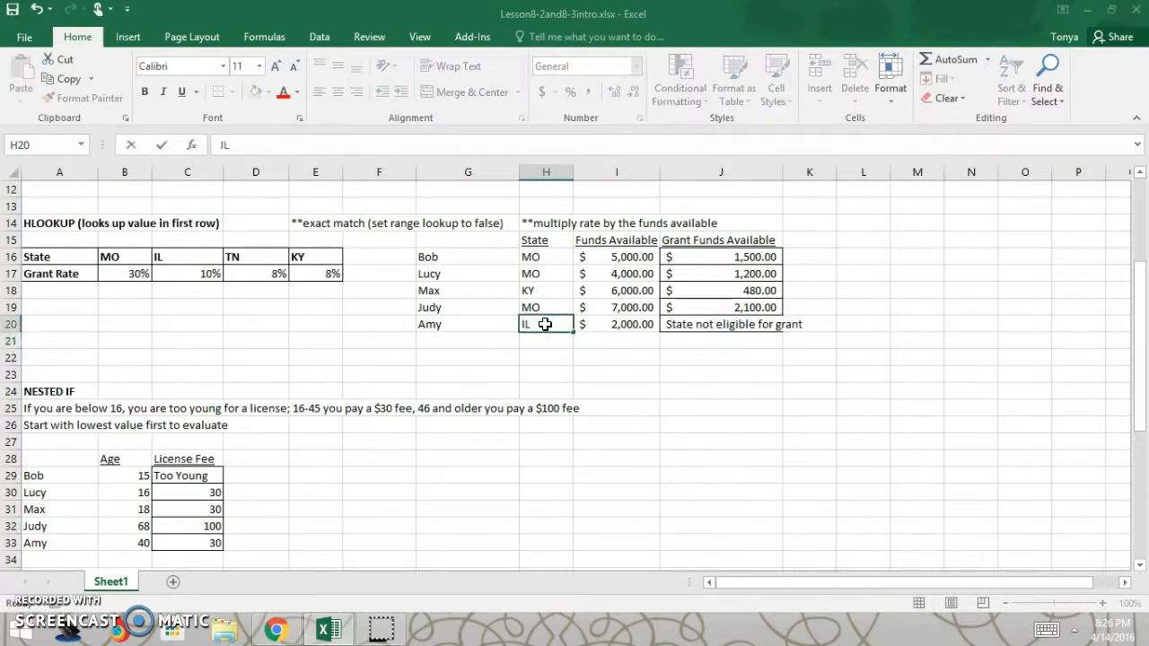
{"action": "key", "text": "Return"}
{"action": "left_click", "coordinate": [545, 324]}
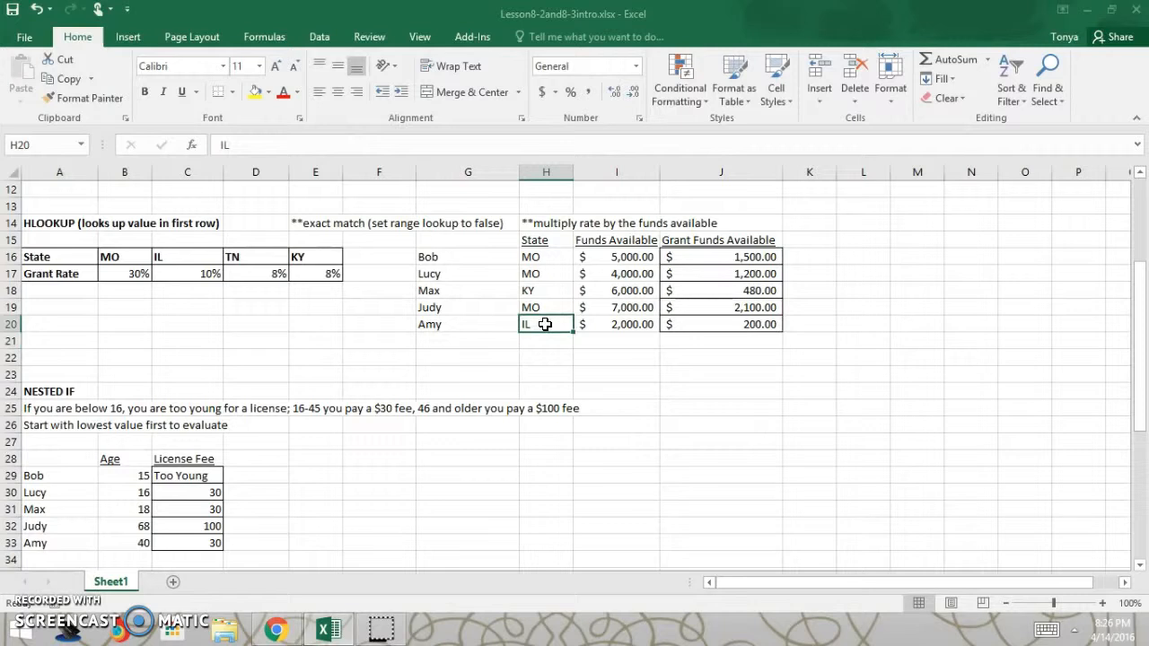
{"action": "type", "text": "IN"}
{"action": "key", "text": "Return"}
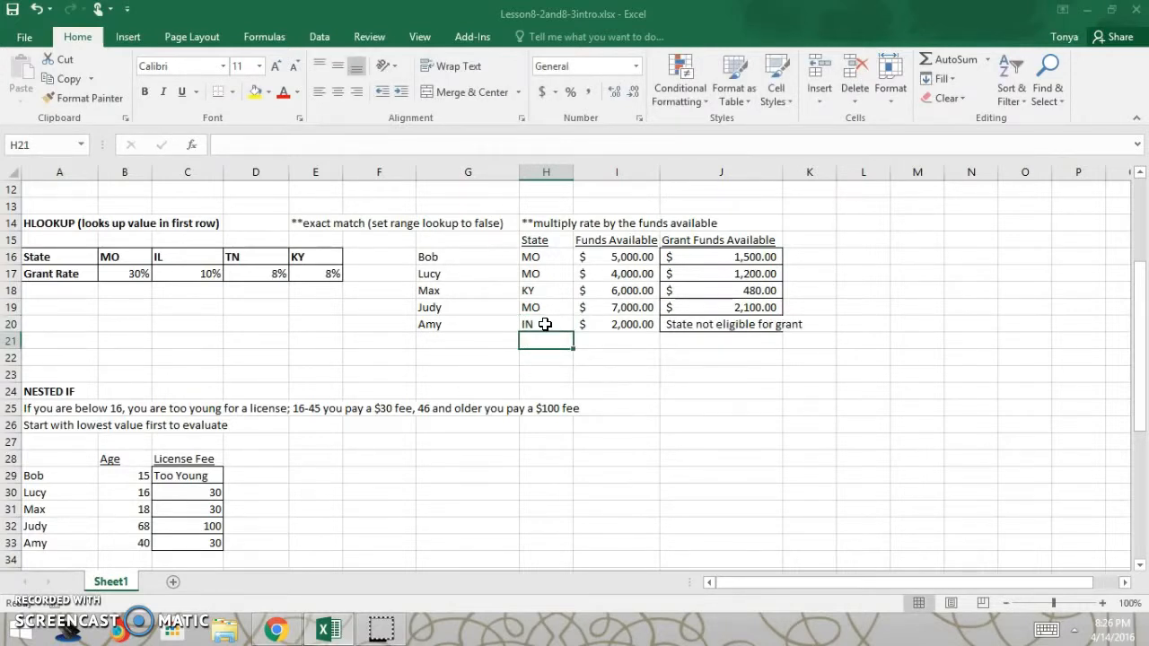
- Apply conditional formatting to G16:G23 that highlights duplicate values with Light Red Fill with Dark Red Text
{"action": "left_click_drag", "start_coordinate": [1146, 326], "coordinate": [1146, 334]}
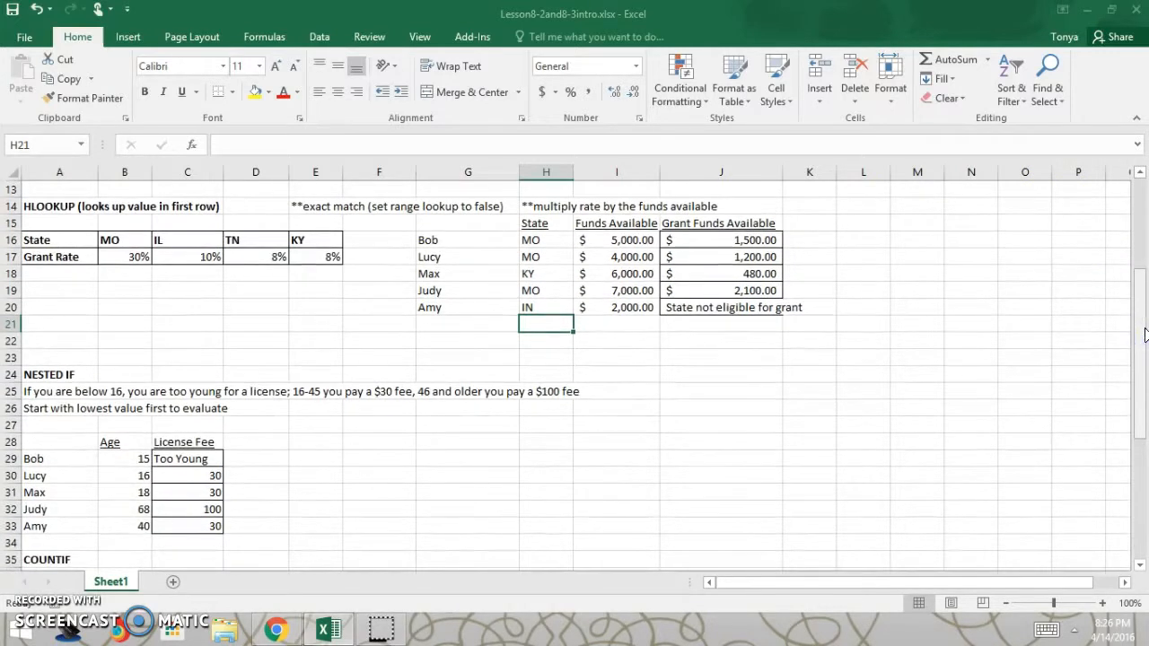
{"action": "left_click", "coordinate": [434, 326]}
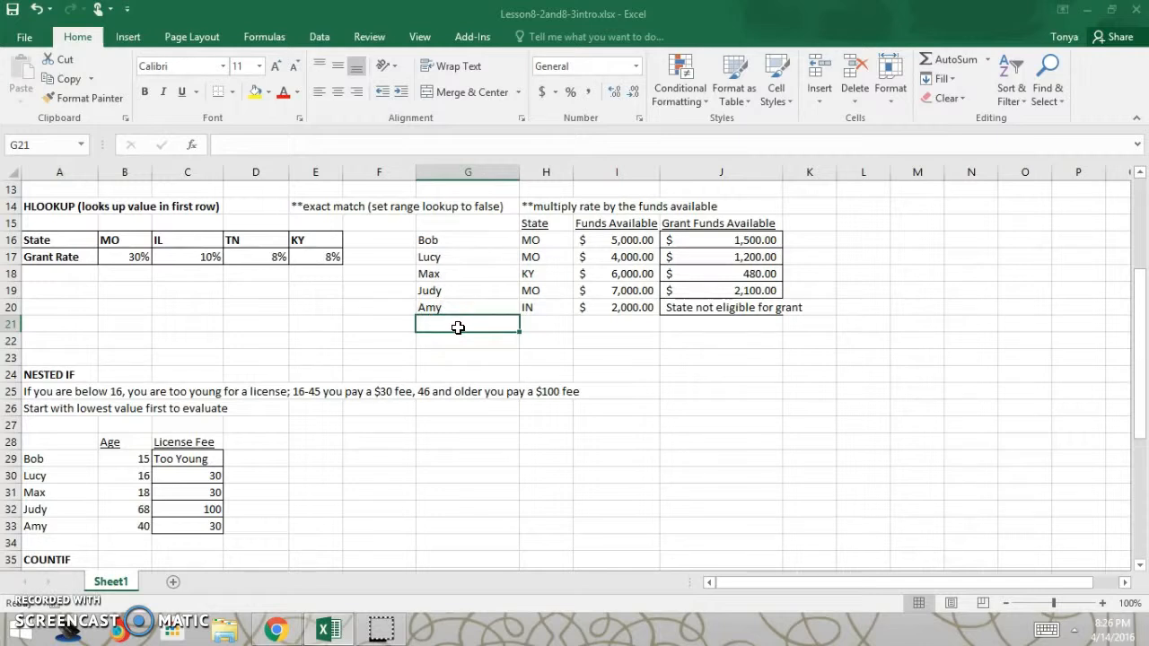
{"action": "left_click", "coordinate": [454, 243]}
{"action": "left_click_drag", "start_coordinate": [453, 243], "coordinate": [469, 359]}
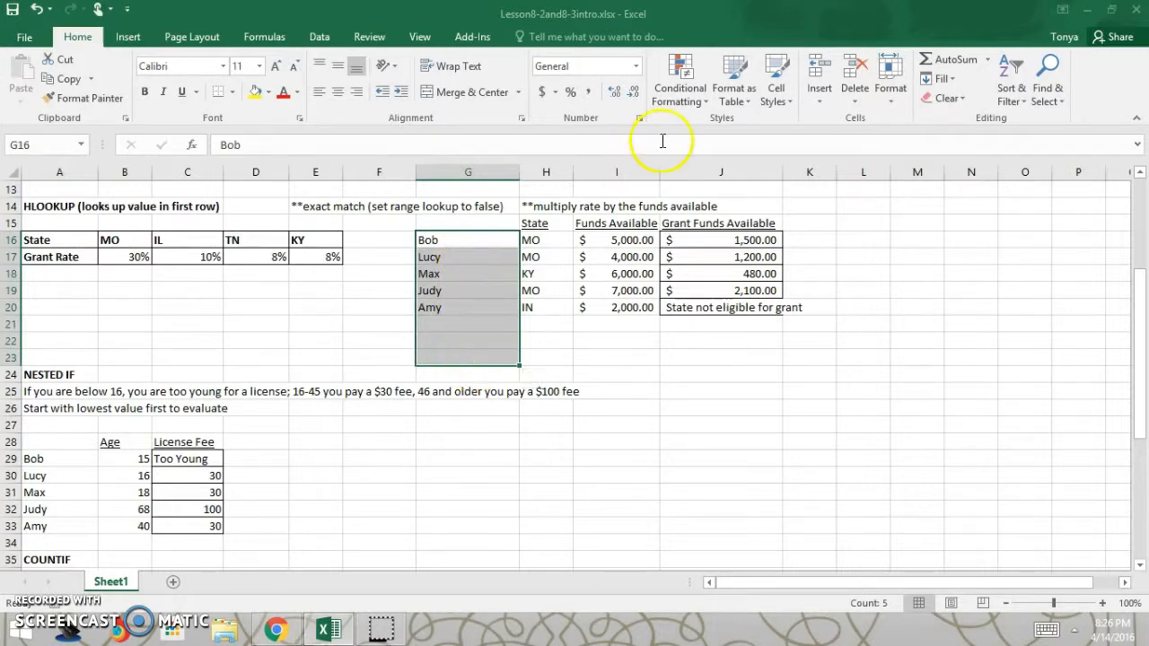
{"action": "left_click", "coordinate": [687, 104]}
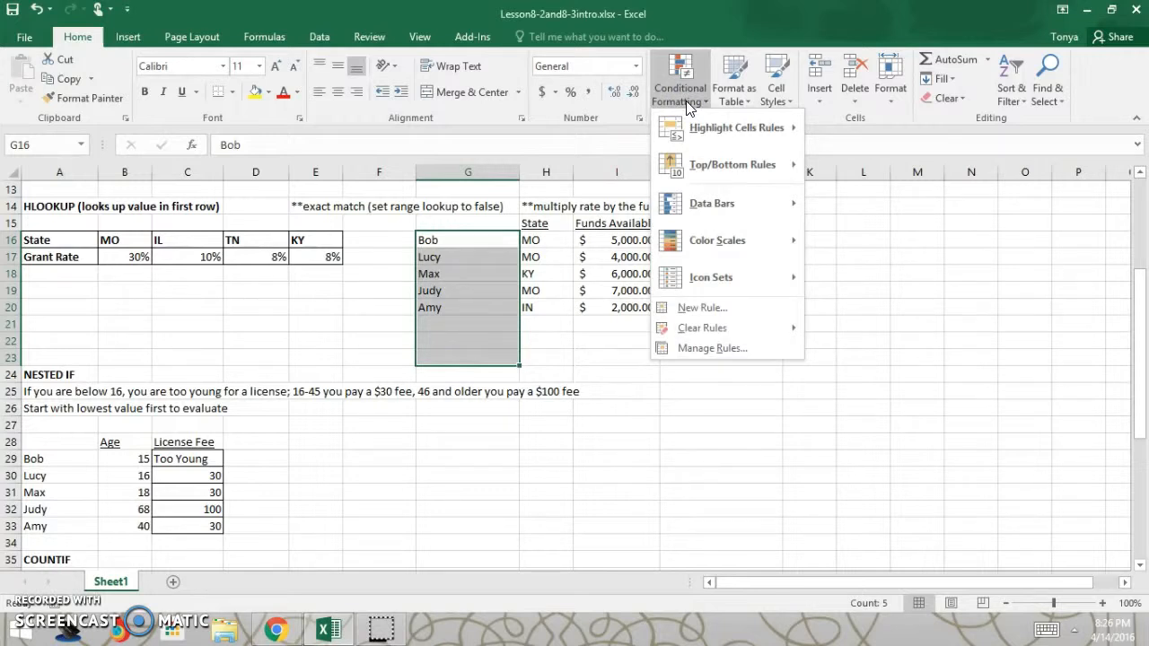
{"action": "left_click", "coordinate": [688, 130]}
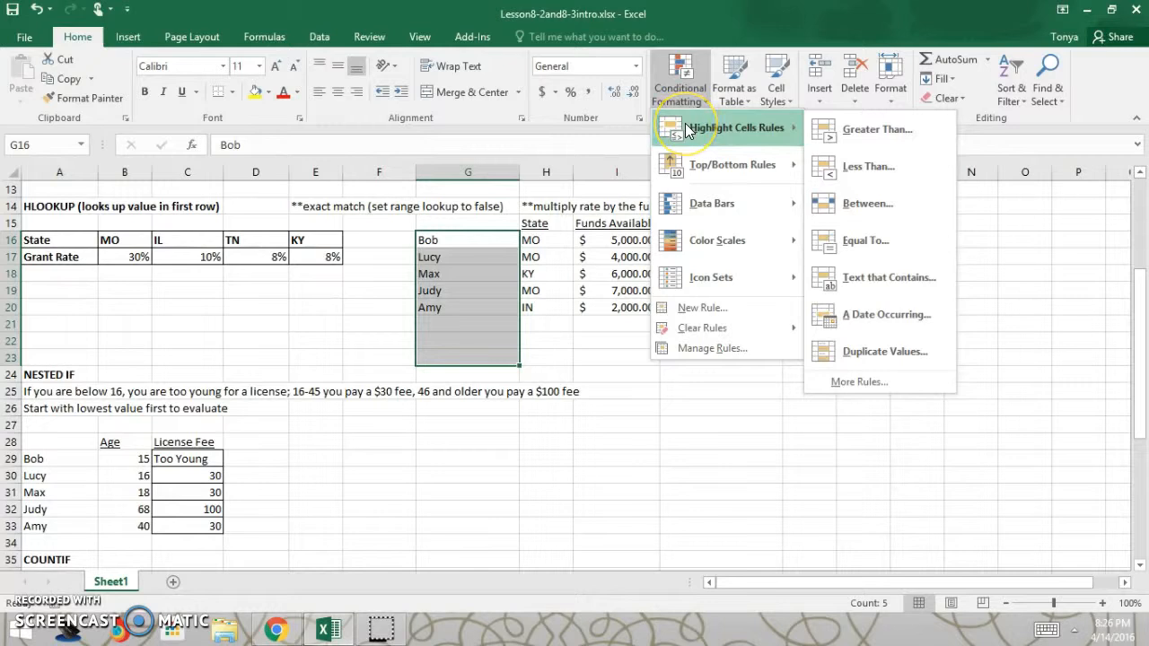
{"action": "left_click", "coordinate": [870, 354]}
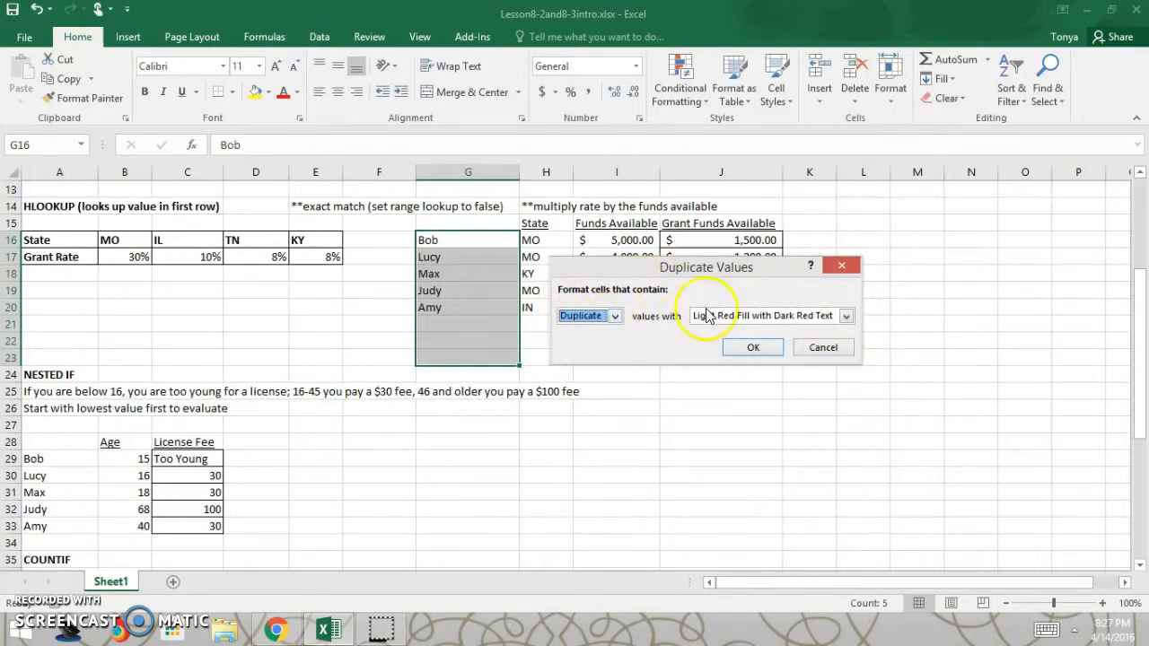
{"action": "left_click", "coordinate": [754, 349]}
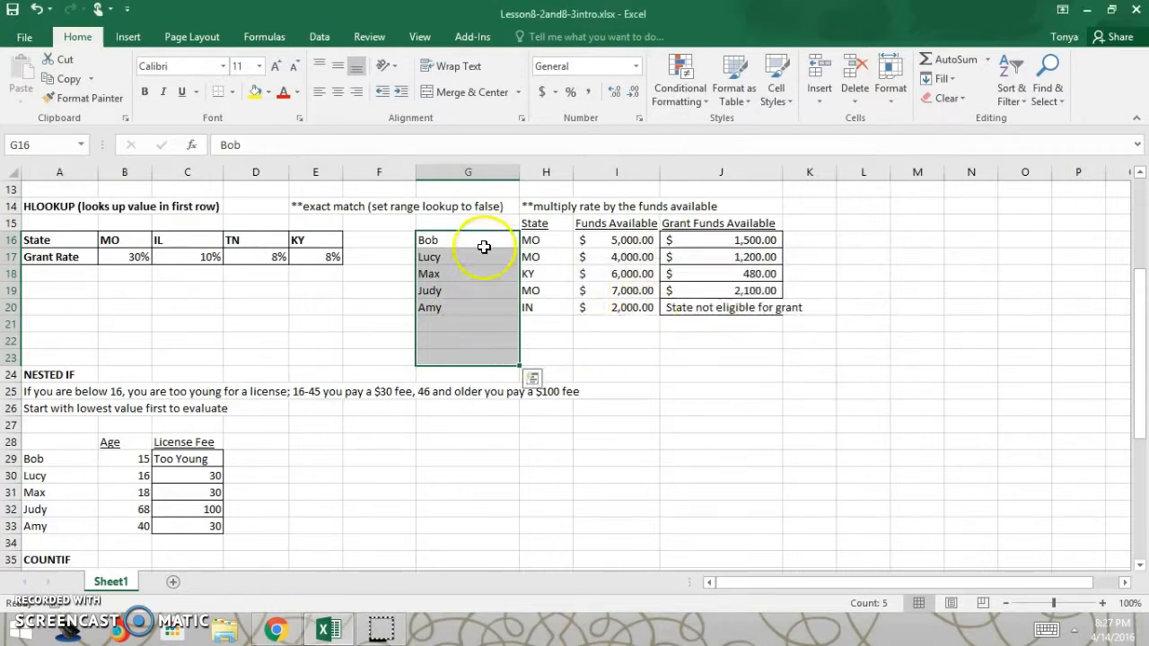
- Enter the same name as in G16 into G21 to test the duplicate values rule
{"action": "left_click", "coordinate": [461, 332]}
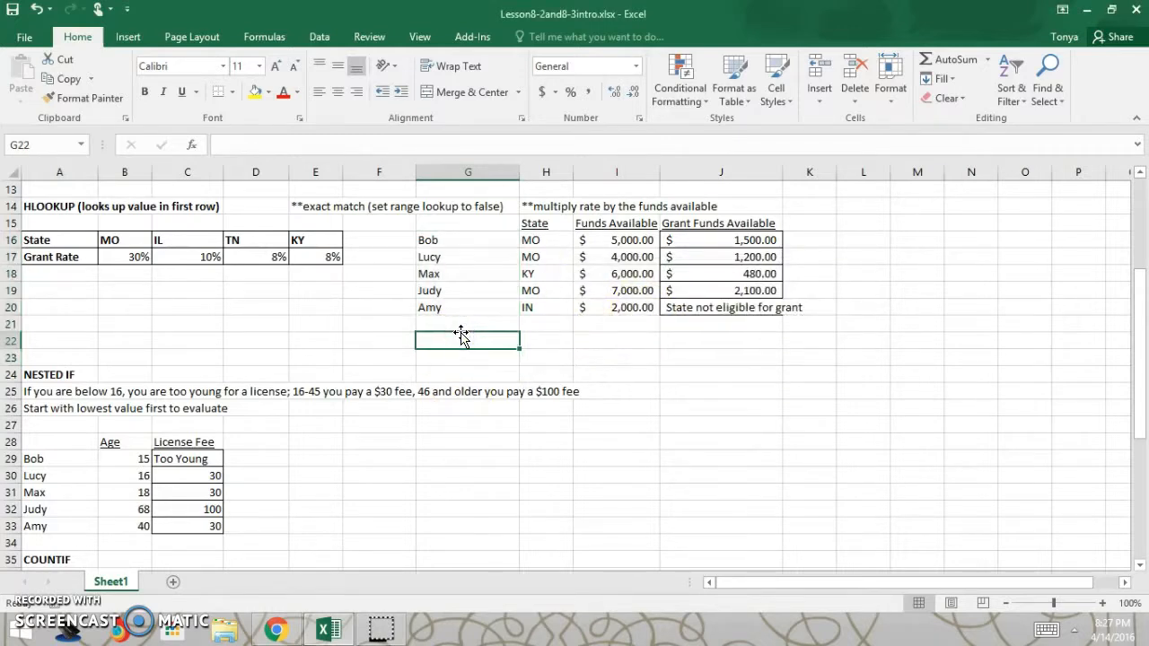
{"action": "type", "text": "Bob"}
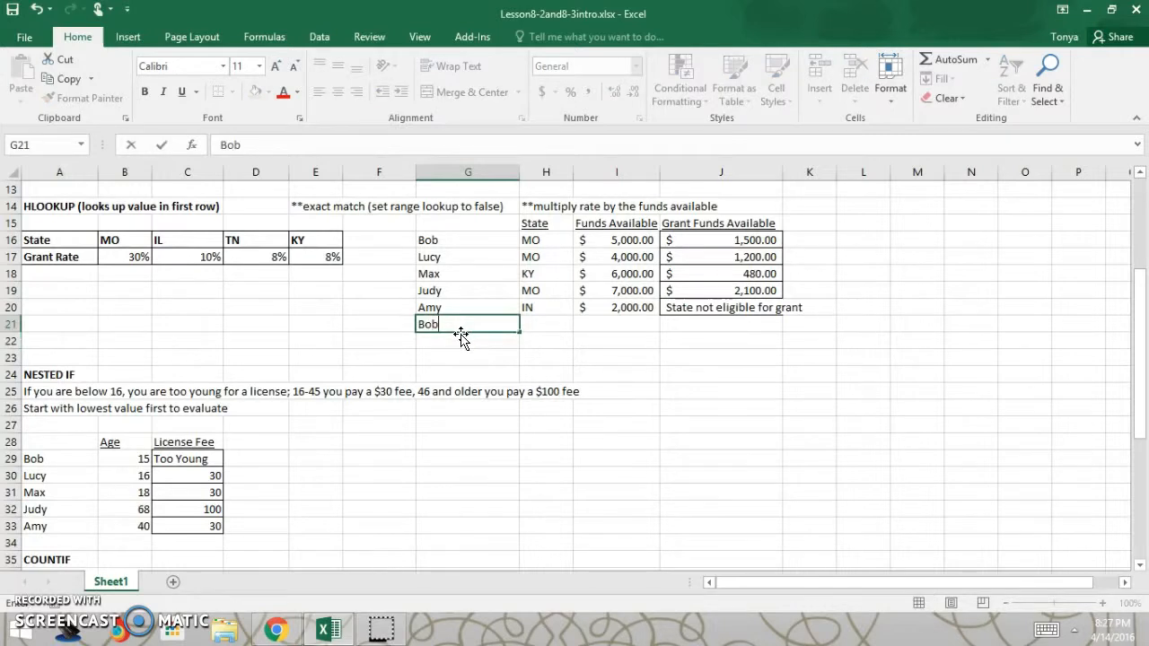
{"action": "key", "text": "Return"}
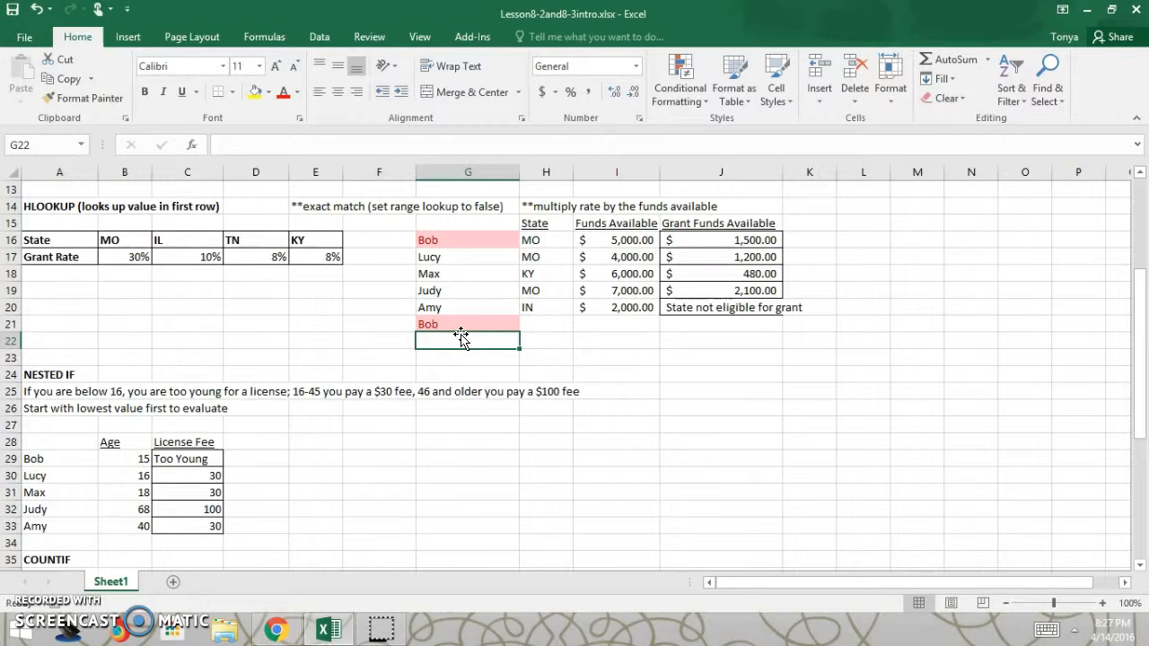
- Edit the duplicate values conditional formatting rule on G16:G23 so that its font color is black, and apply the change
{"action": "key", "text": "Up"}
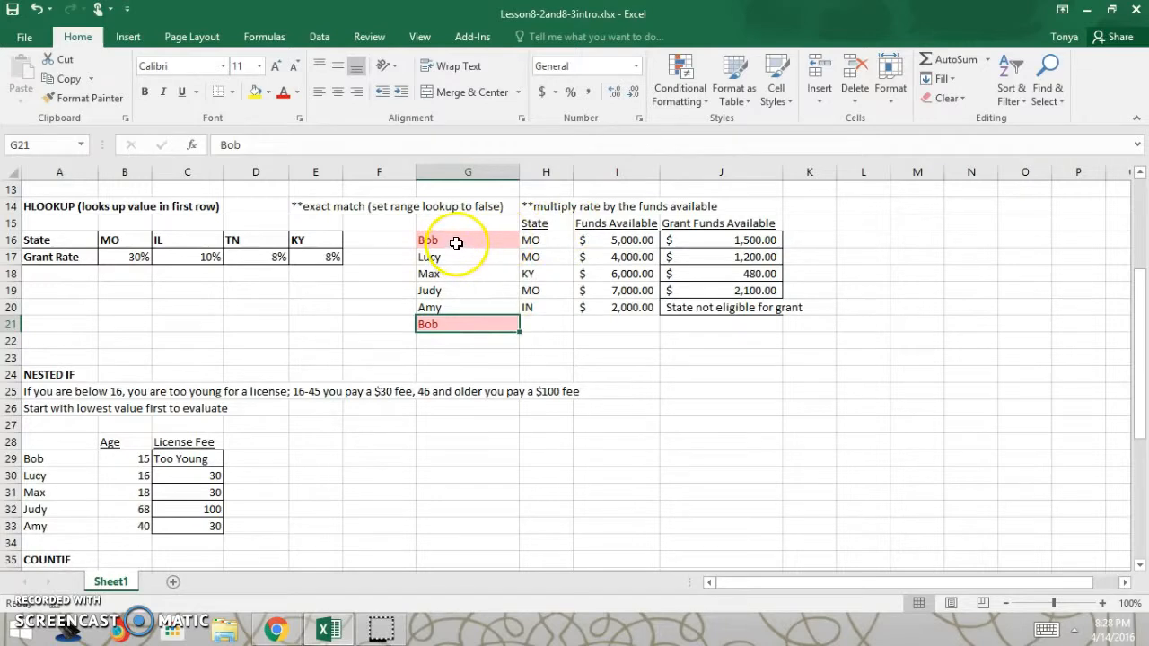
{"action": "left_click", "coordinate": [699, 92]}
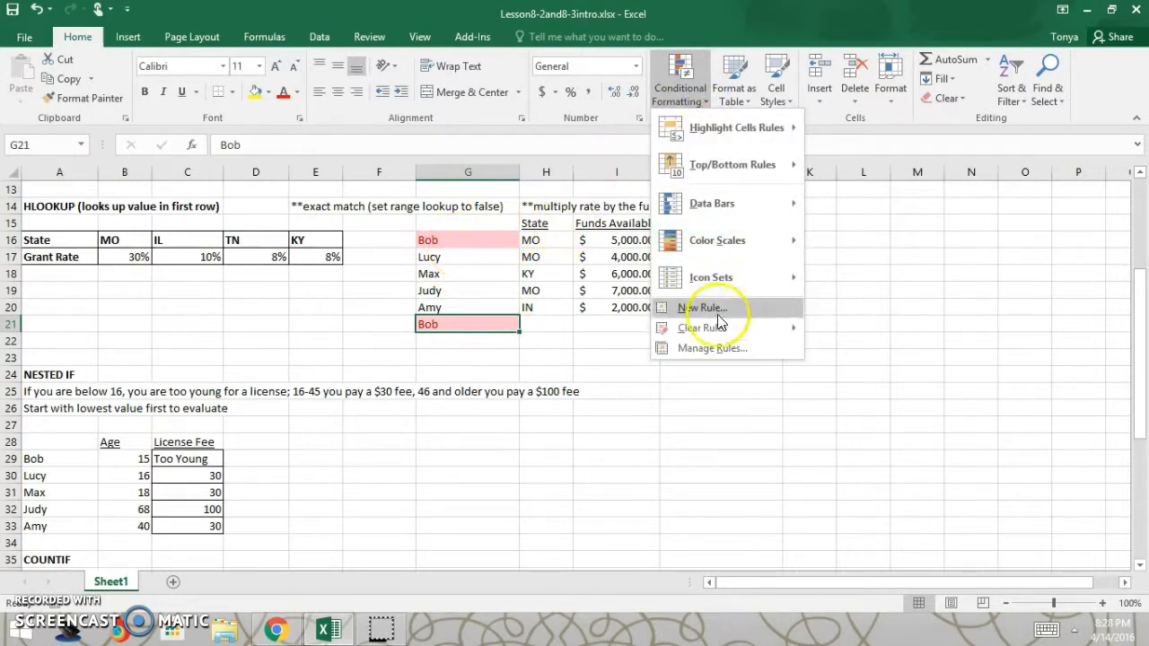
{"action": "left_click", "coordinate": [712, 348]}
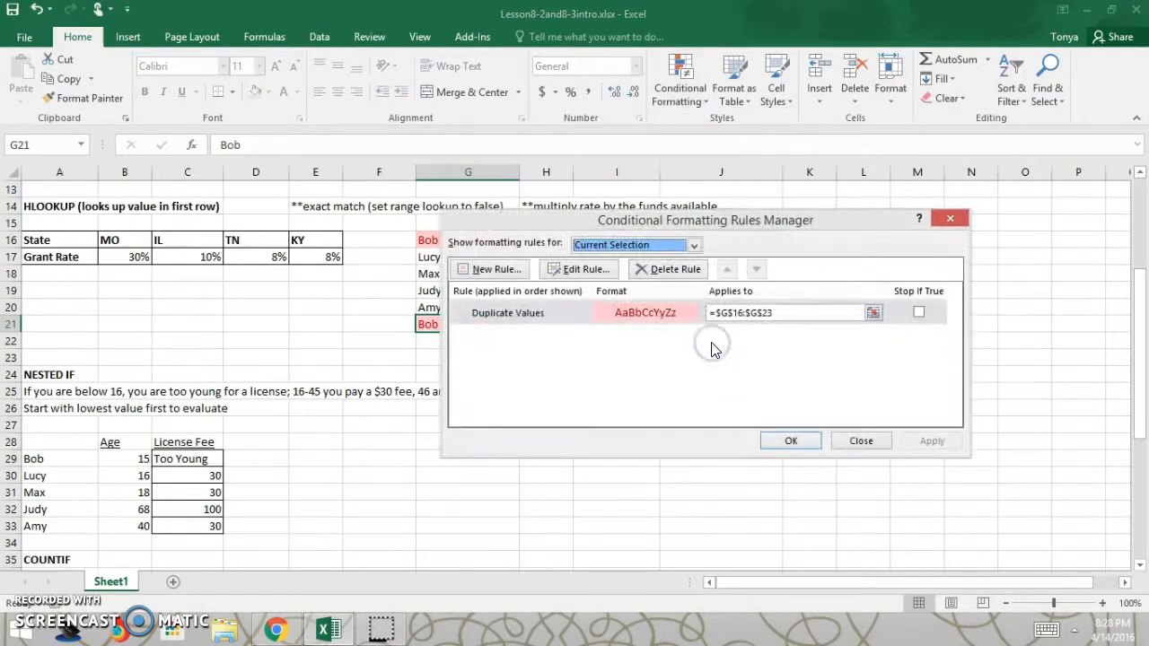
{"action": "left_click_drag", "start_coordinate": [797, 221], "coordinate": [853, 205]}
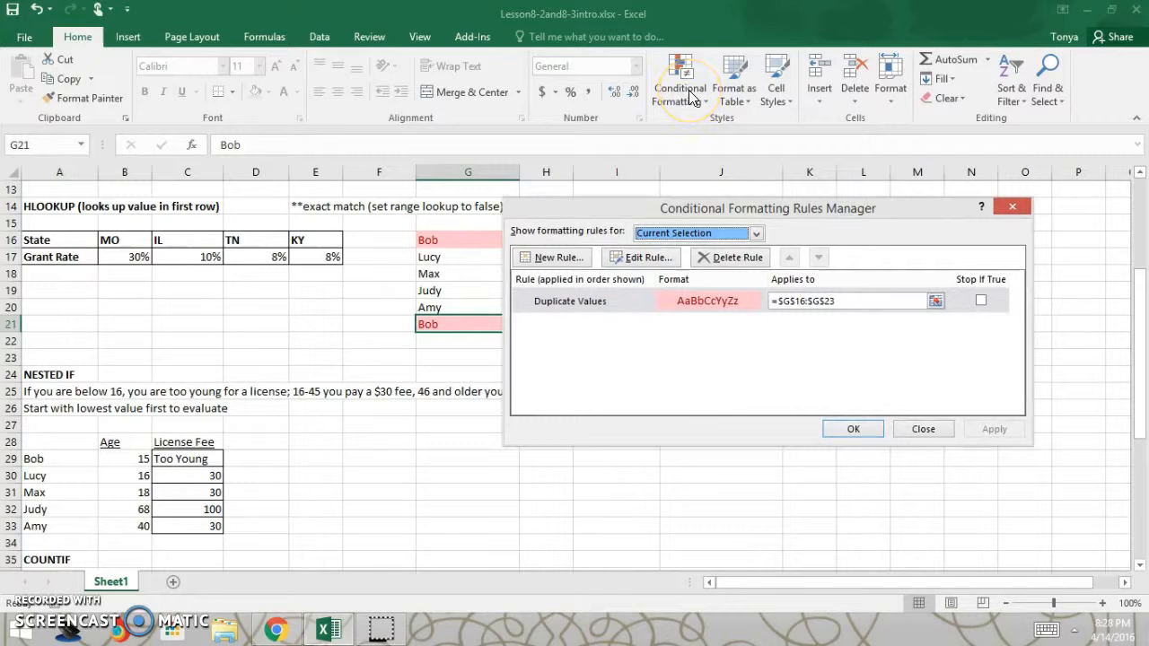
{"action": "left_click_drag", "start_coordinate": [797, 211], "coordinate": [731, 110]}
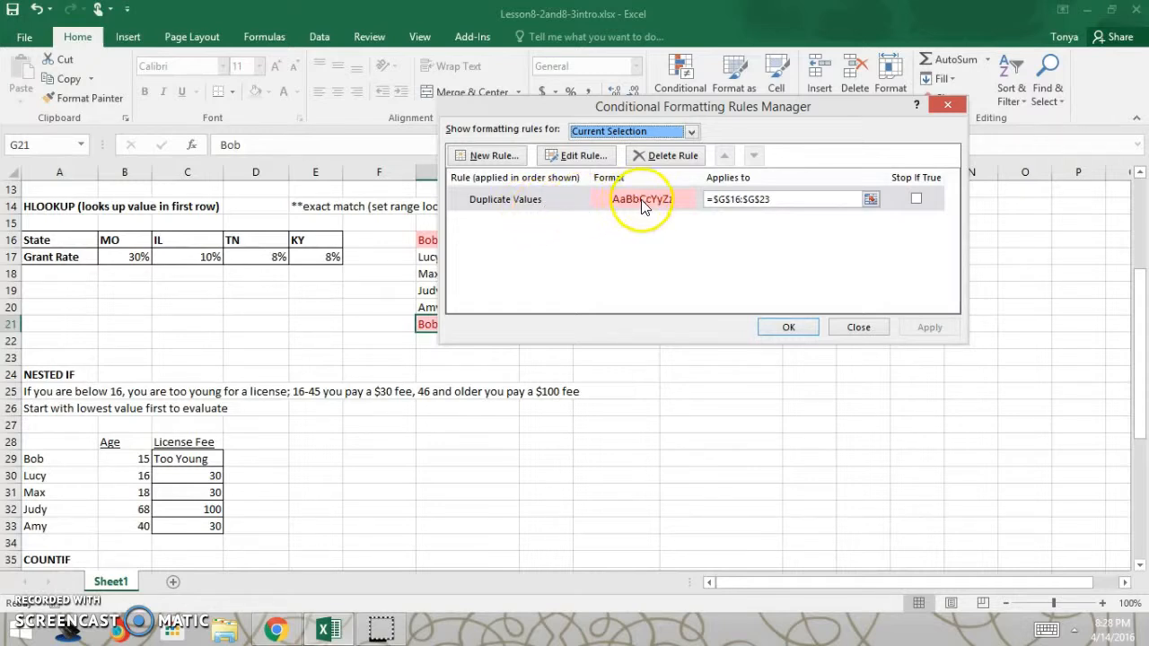
{"action": "left_click", "coordinate": [617, 203]}
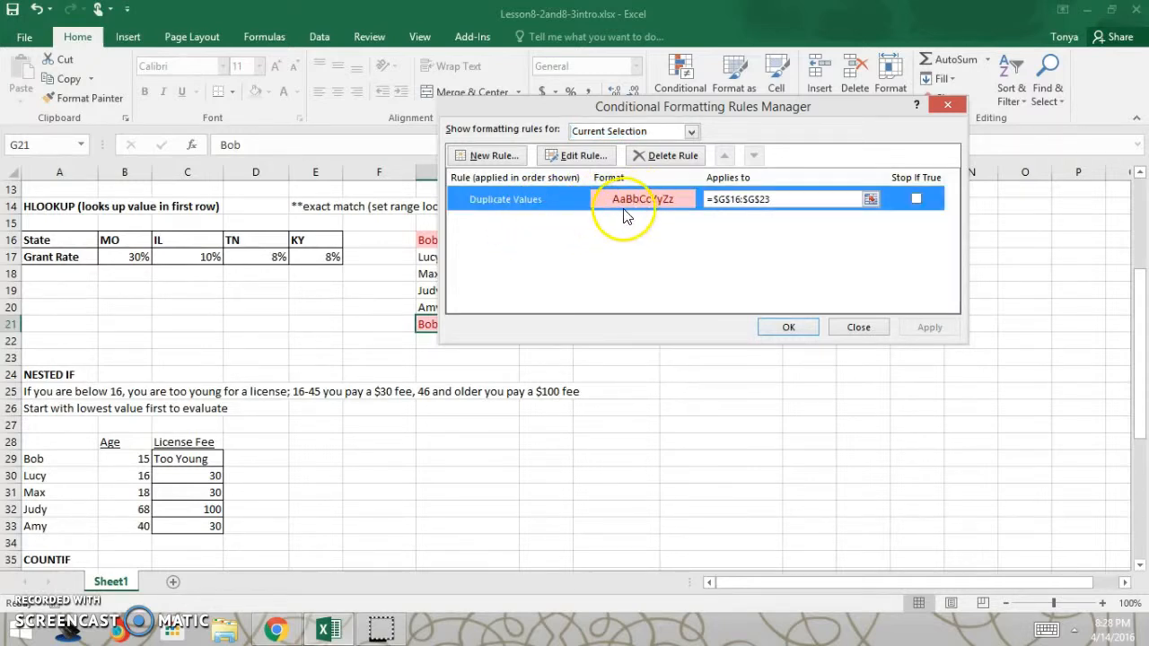
{"action": "left_click", "coordinate": [581, 155]}
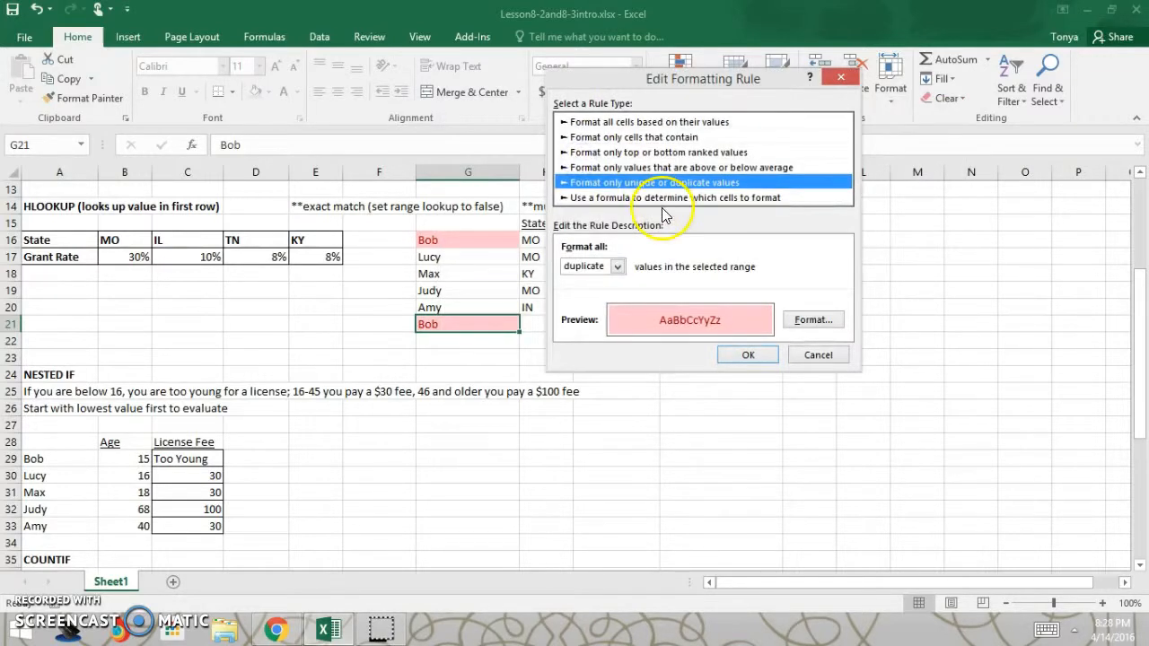
{"action": "left_click", "coordinate": [811, 320]}
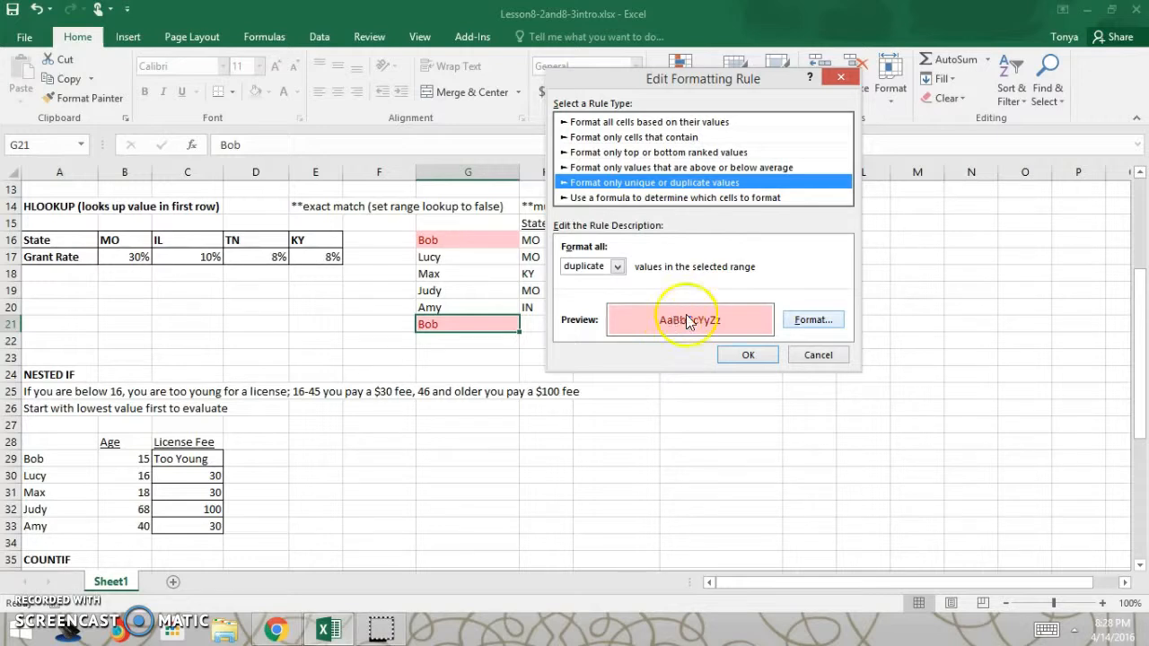
{"action": "left_click", "coordinate": [818, 325]}
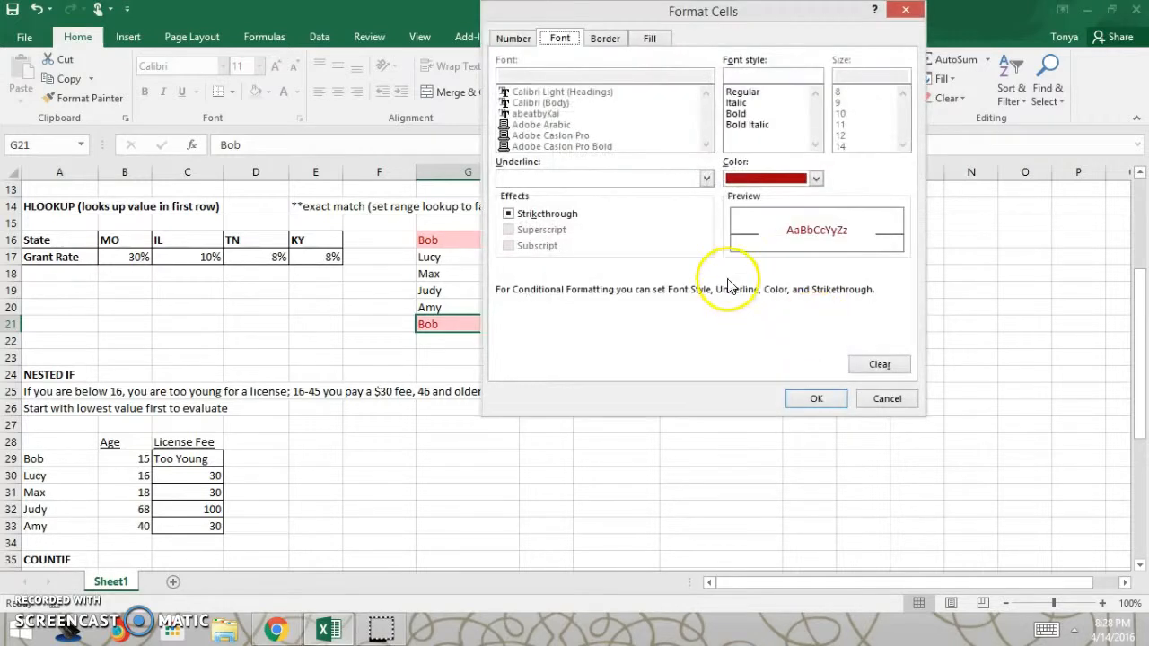
{"action": "left_click", "coordinate": [787, 180]}
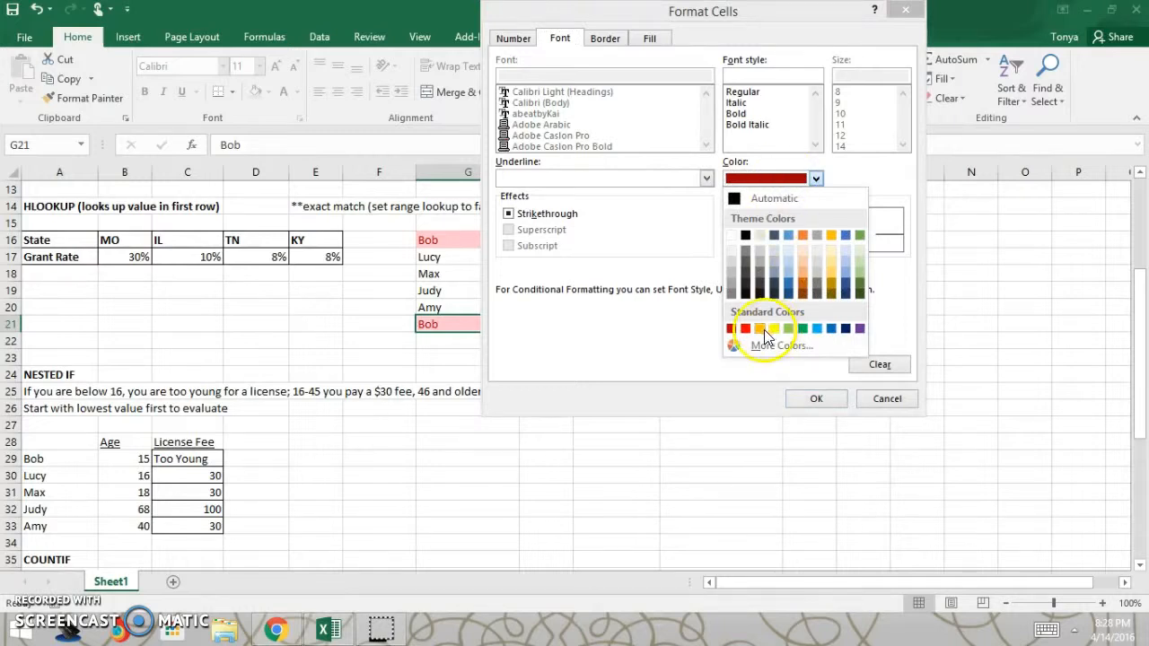
{"action": "left_click", "coordinate": [745, 292]}
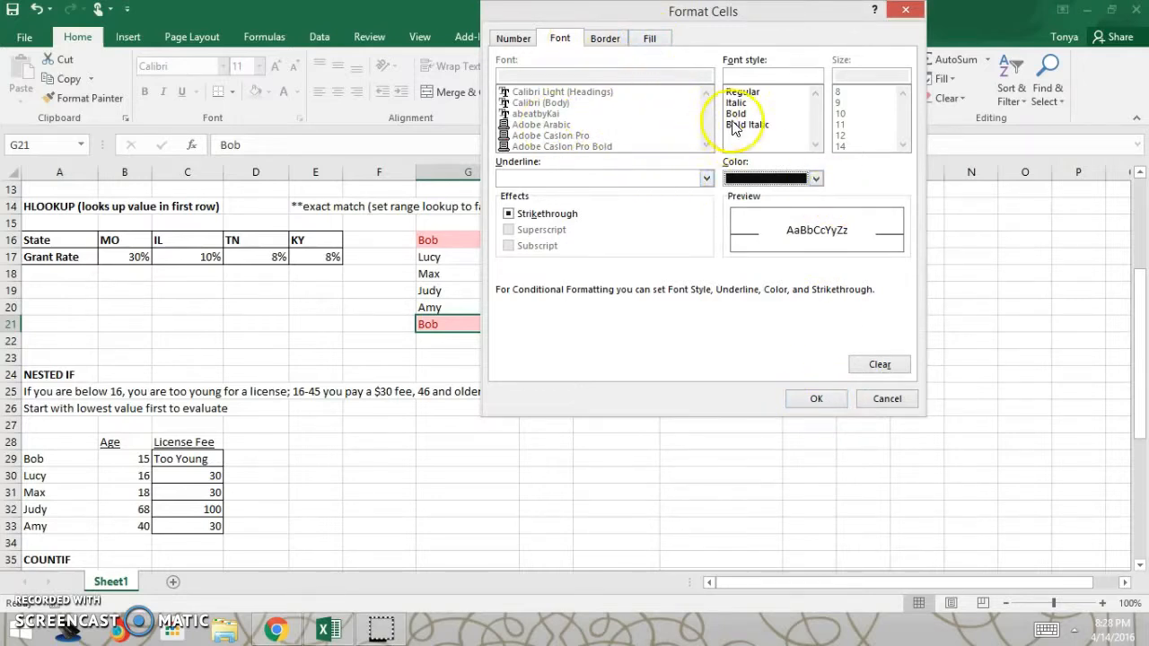
{"action": "left_click", "coordinate": [816, 399]}
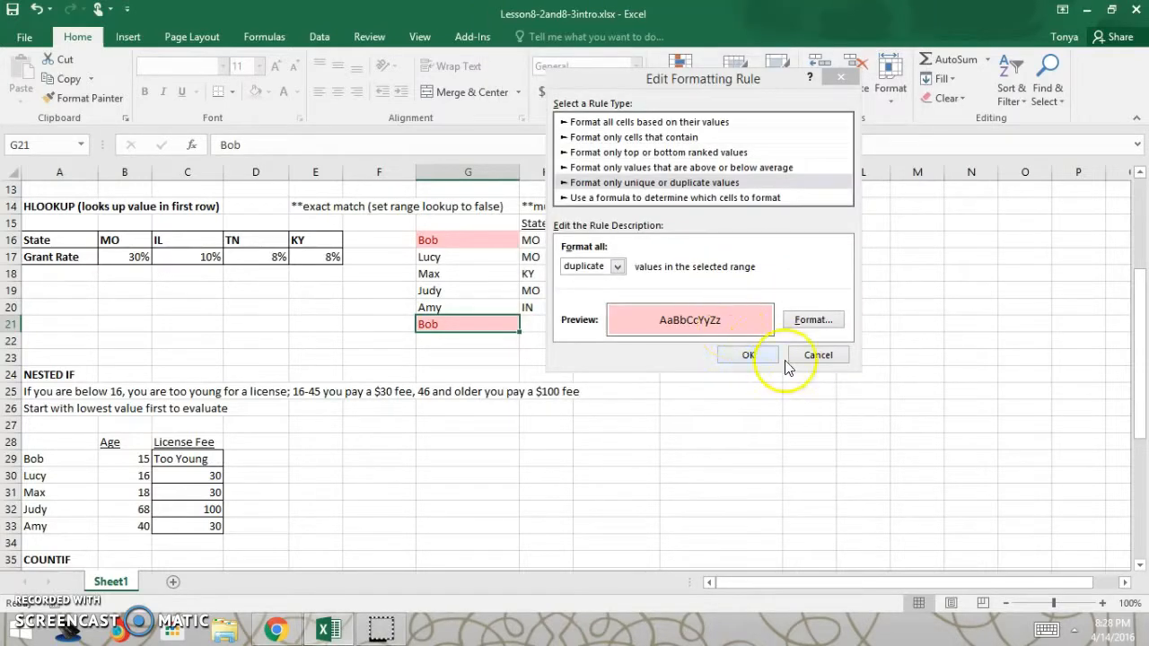
{"action": "left_click", "coordinate": [761, 357]}
{"action": "left_click", "coordinate": [799, 326]}
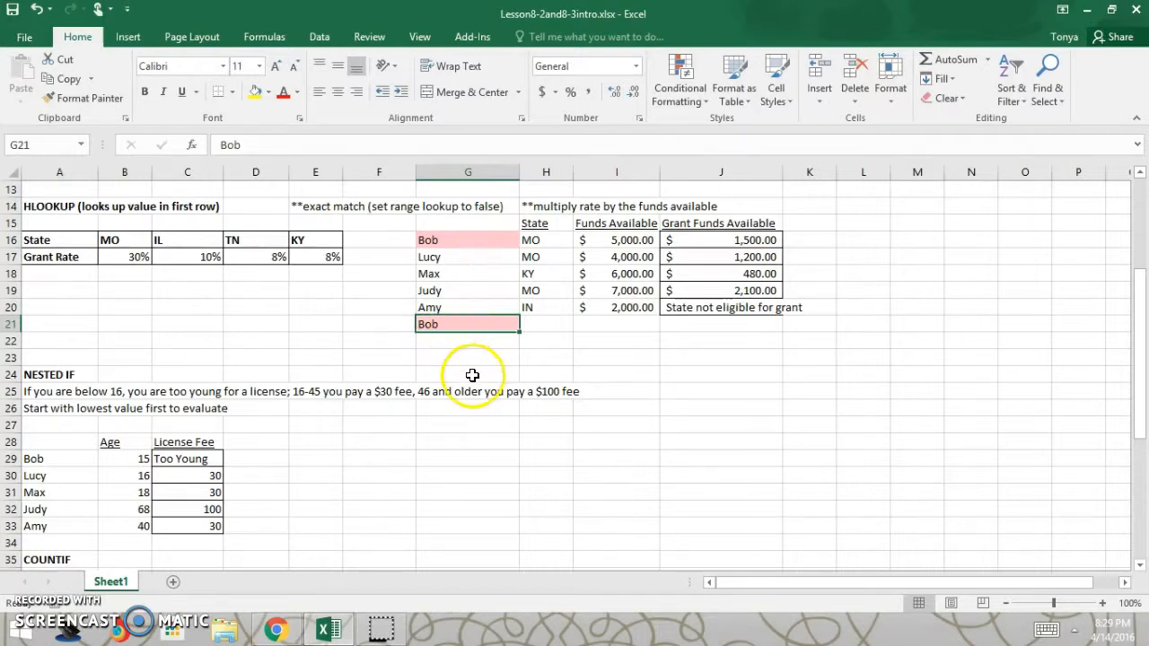
- Enter the same name as in G19 into G22 to test the edited duplicate values rule
{"action": "left_click", "coordinate": [449, 339]}
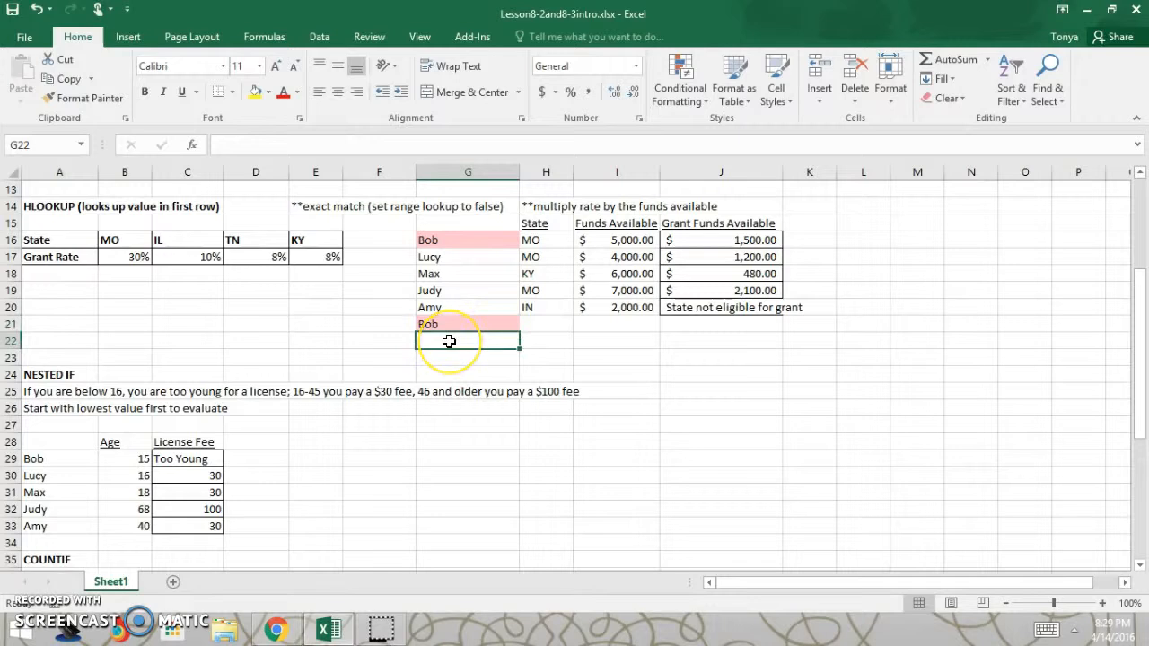
{"action": "type", "text": "Judy"}
{"action": "key", "text": "Return"}
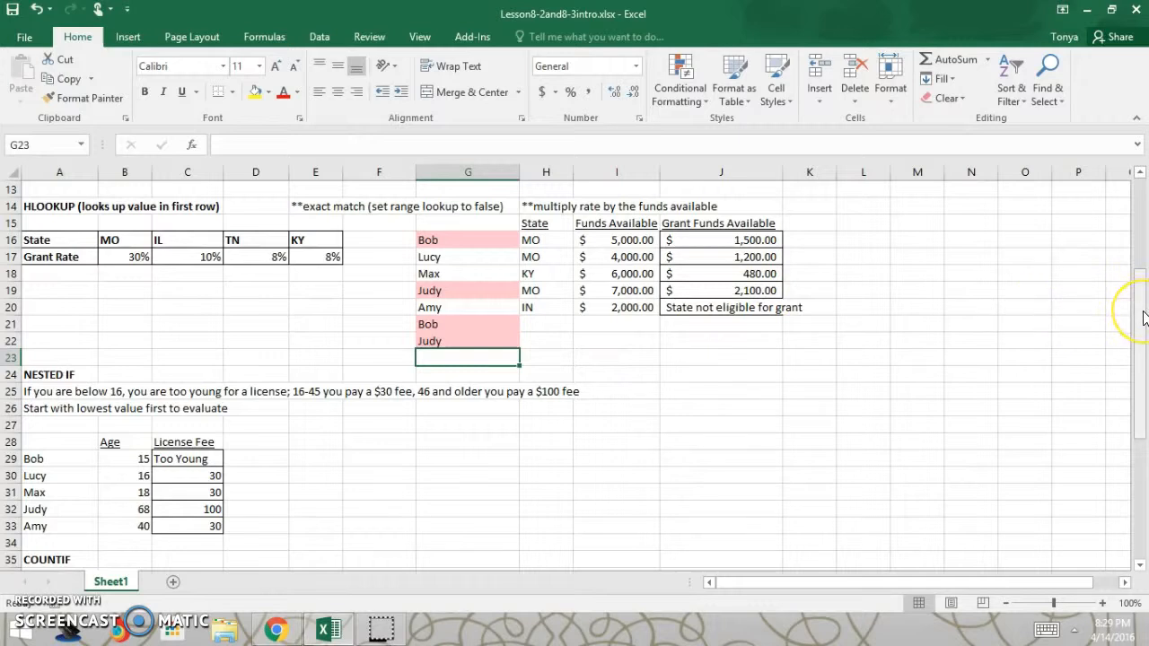
- Count the males in I38 with COUNTIF, using the absolute range $B$38:$B$42 and the criteria "M"
{"action": "left_click_drag", "start_coordinate": [1144, 316], "coordinate": [1145, 466]}
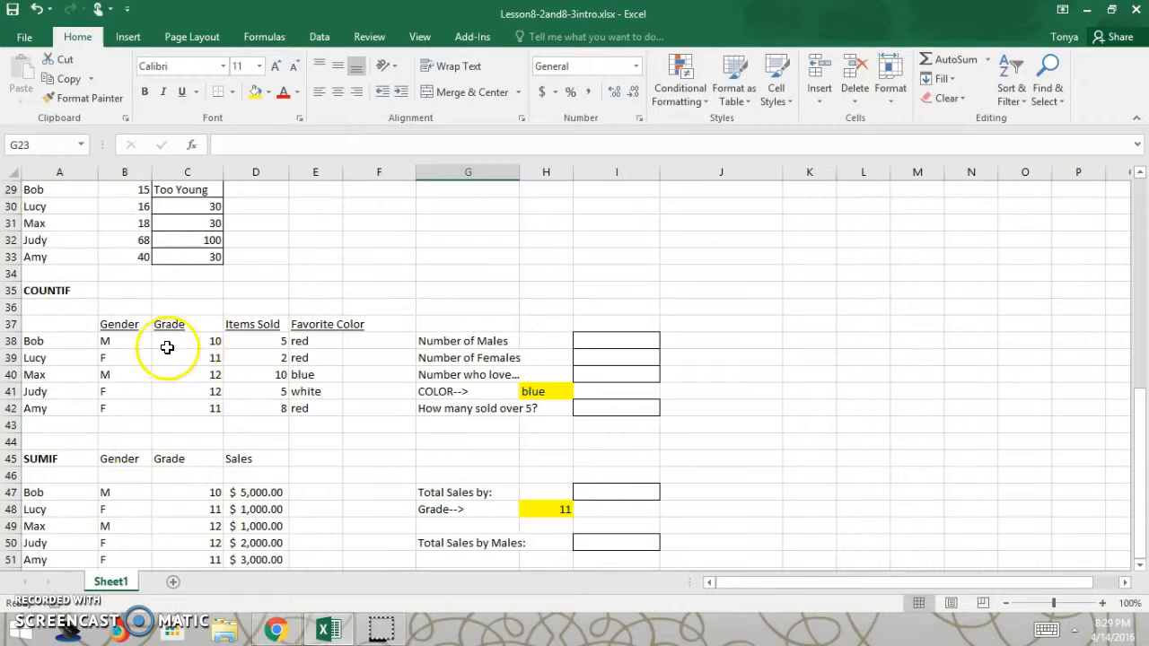
{"action": "left_click", "coordinate": [603, 342]}
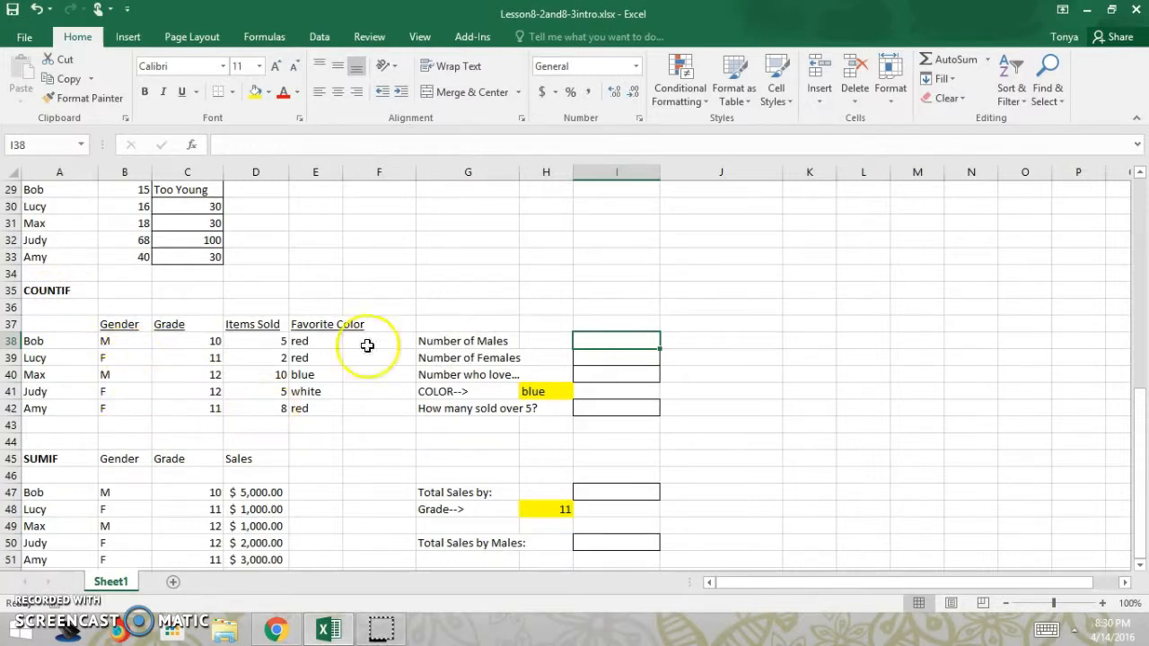
{"action": "left_click", "coordinate": [584, 341]}
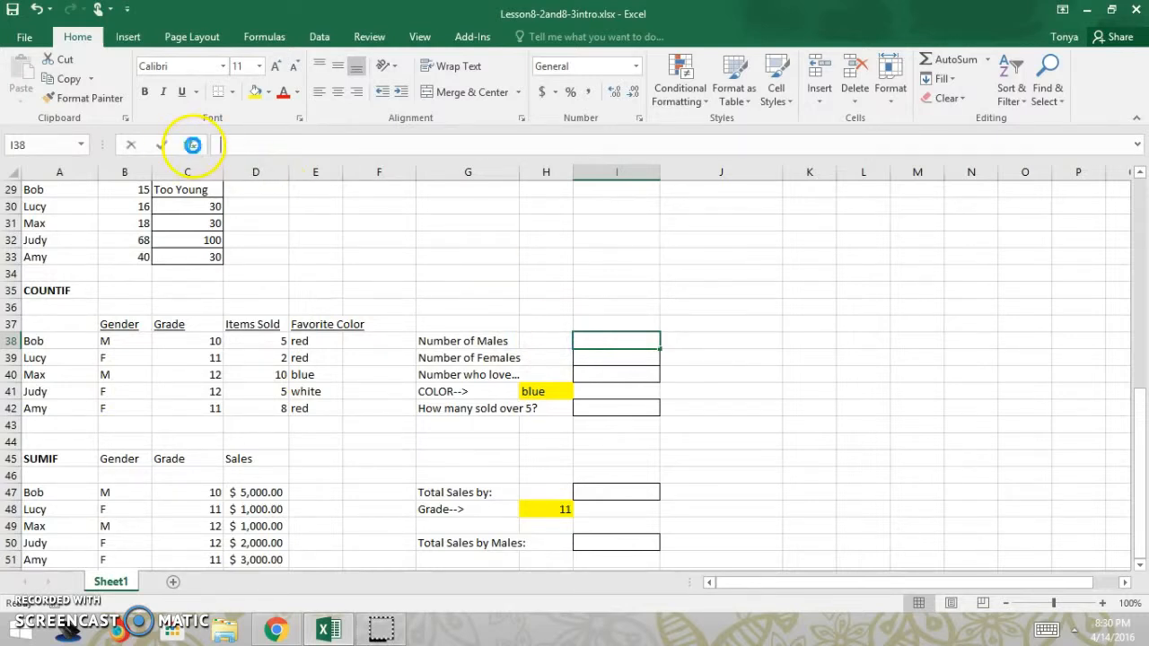
{"action": "left_click", "coordinate": [193, 144]}
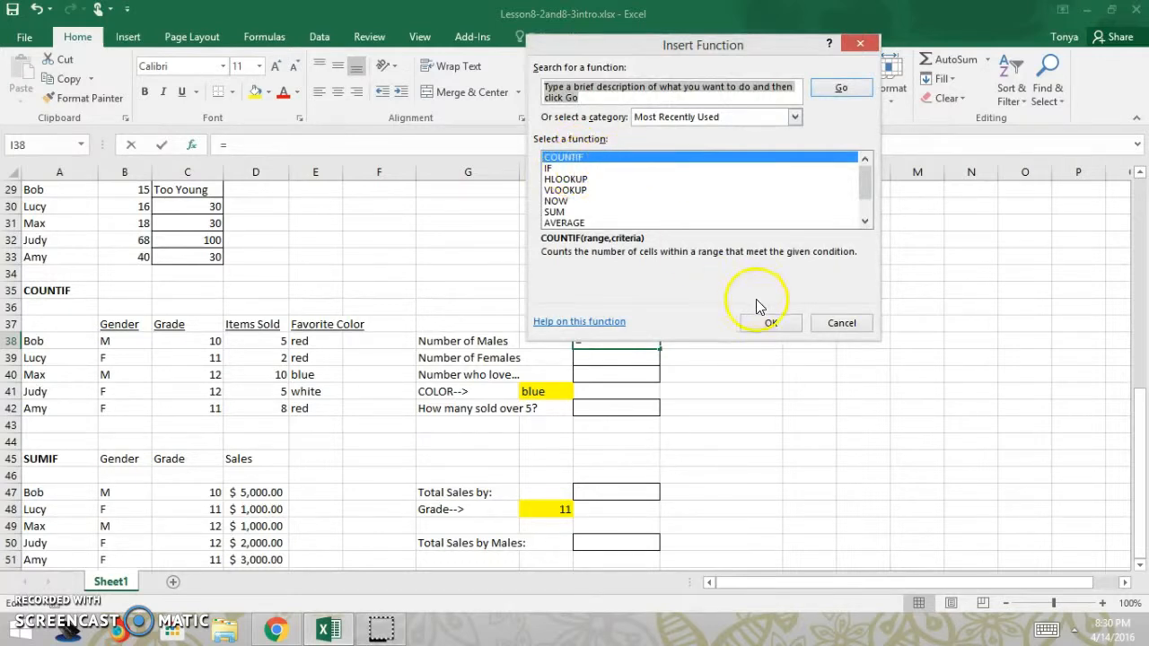
{"action": "left_click", "coordinate": [770, 324]}
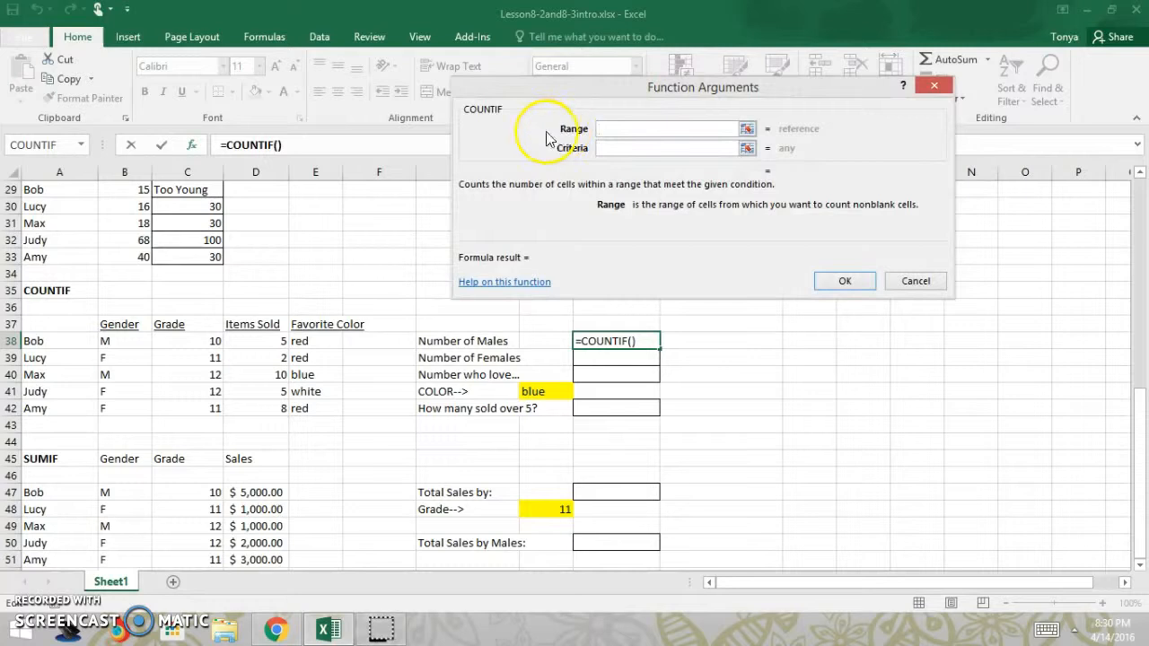
{"action": "left_click", "coordinate": [125, 343]}
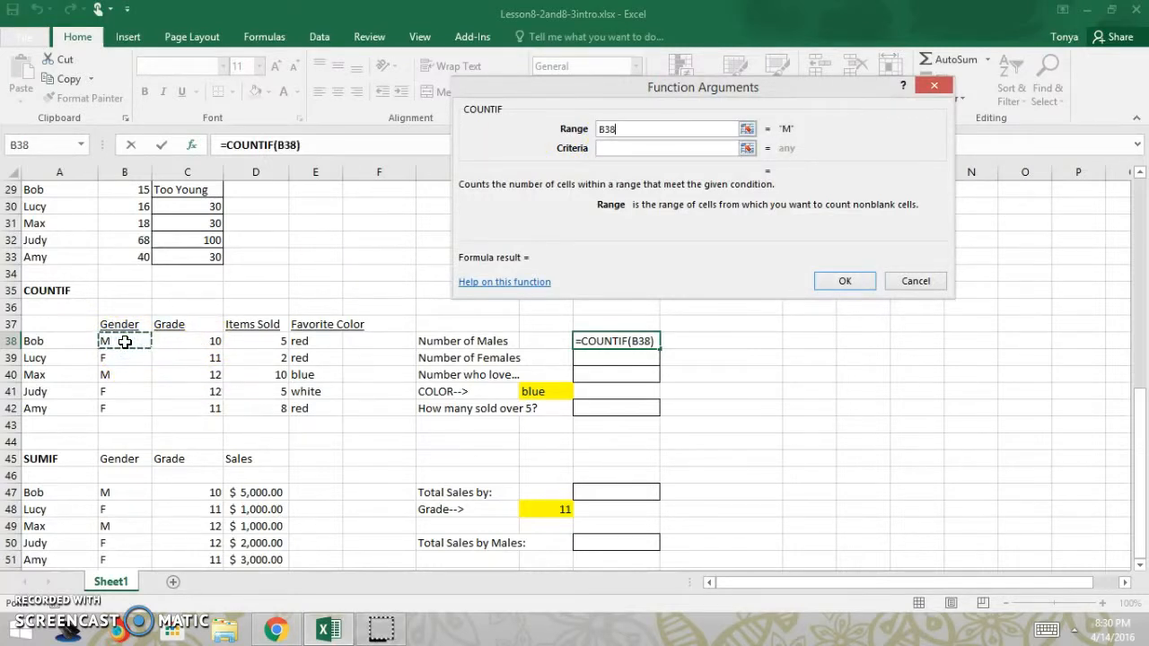
{"action": "left_click_drag", "start_coordinate": [125, 343], "coordinate": [134, 405]}
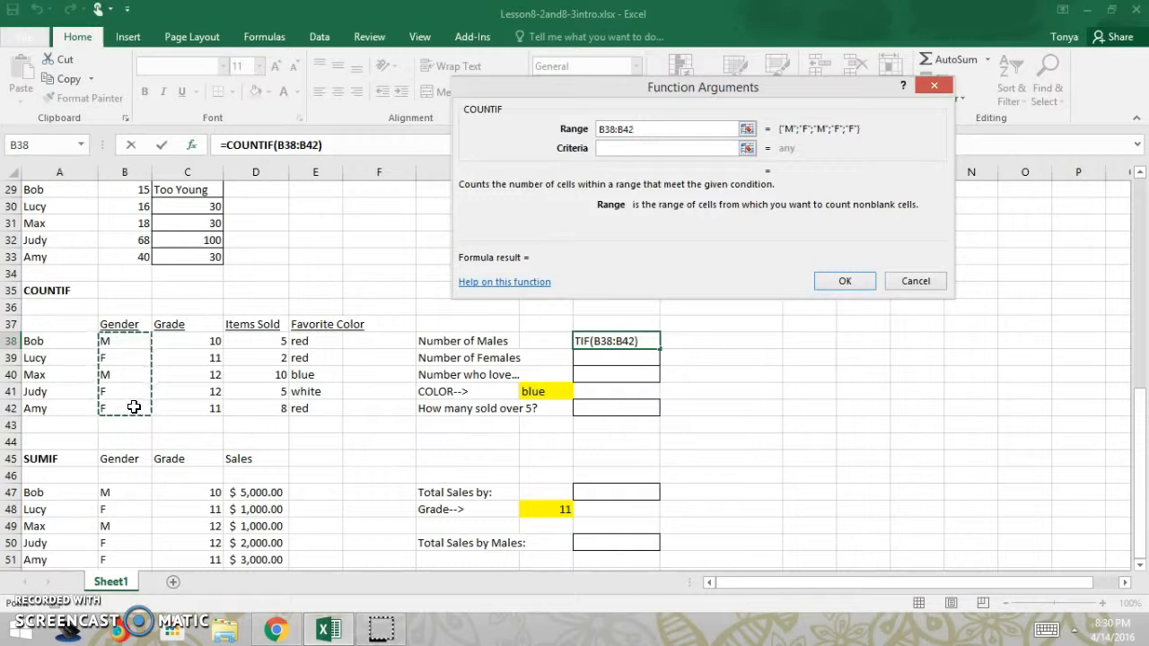
{"action": "left_click", "coordinate": [602, 128]}
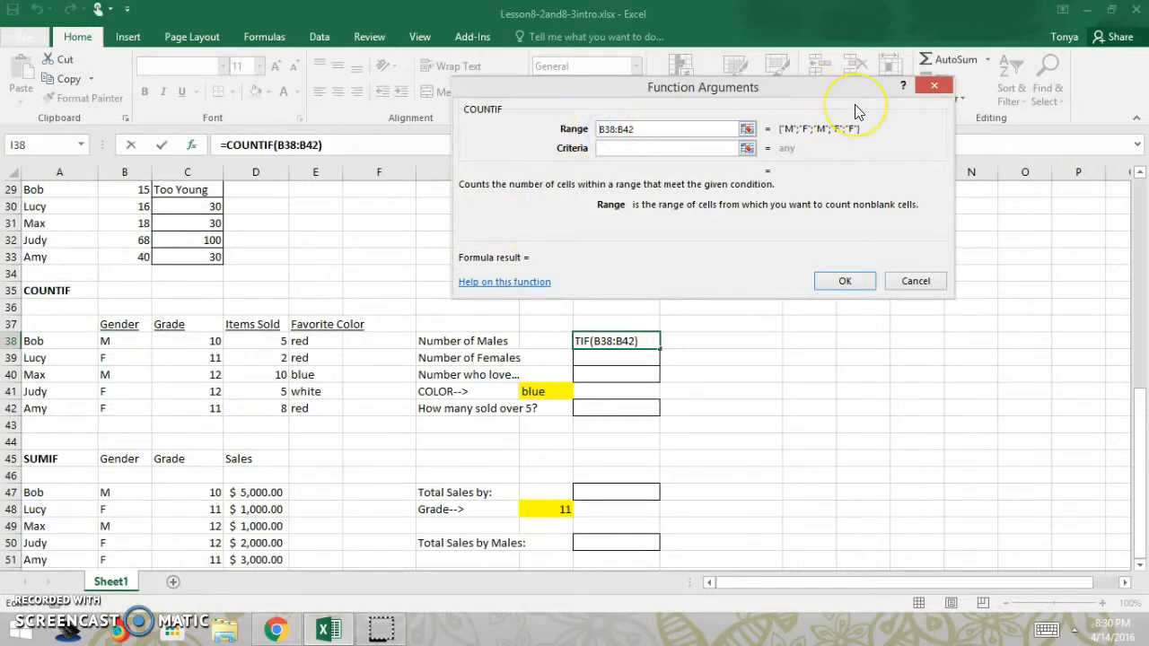
{"action": "type", "text": "$B$"}
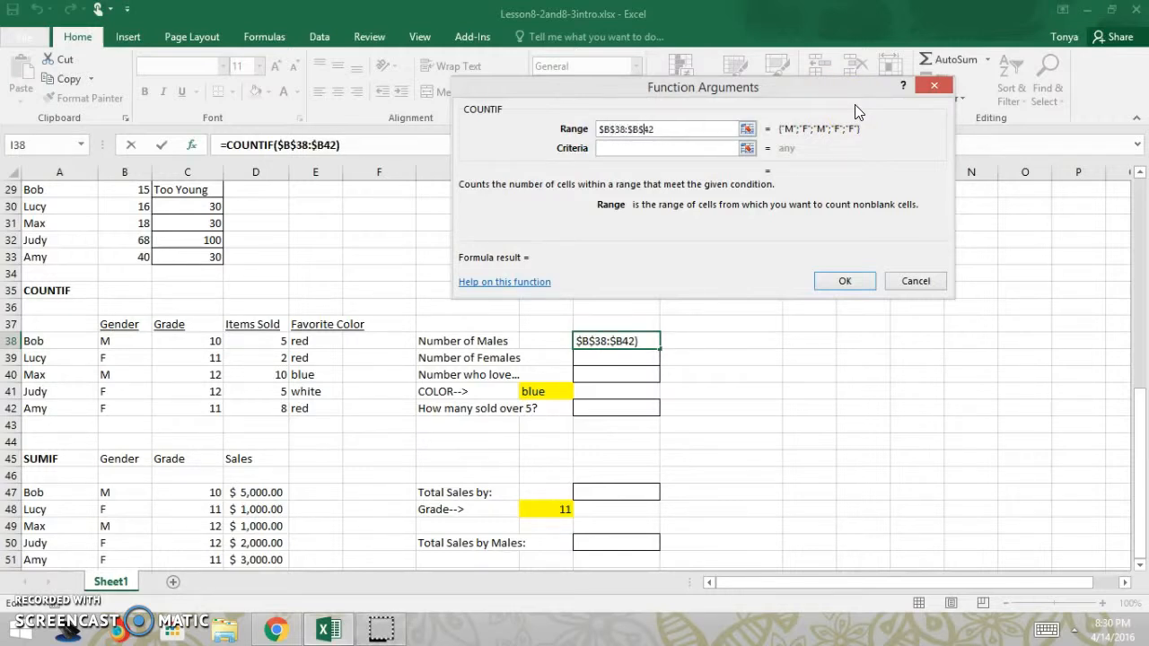
{"action": "left_click", "coordinate": [725, 147]}
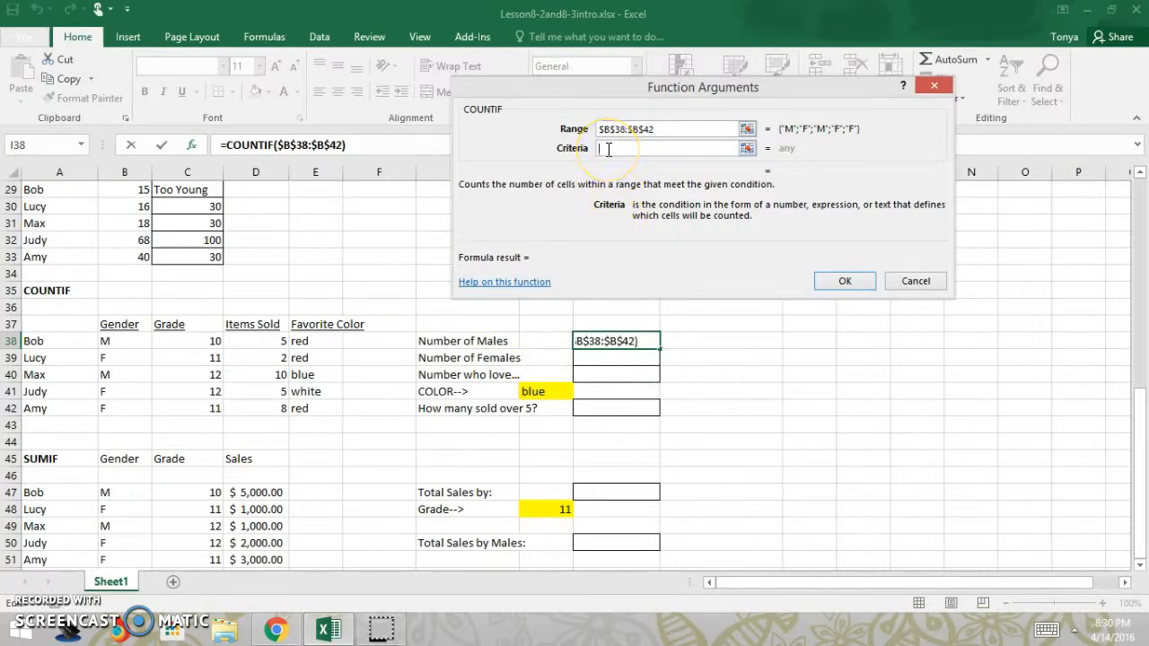
{"action": "type", "text": "\"M\""}
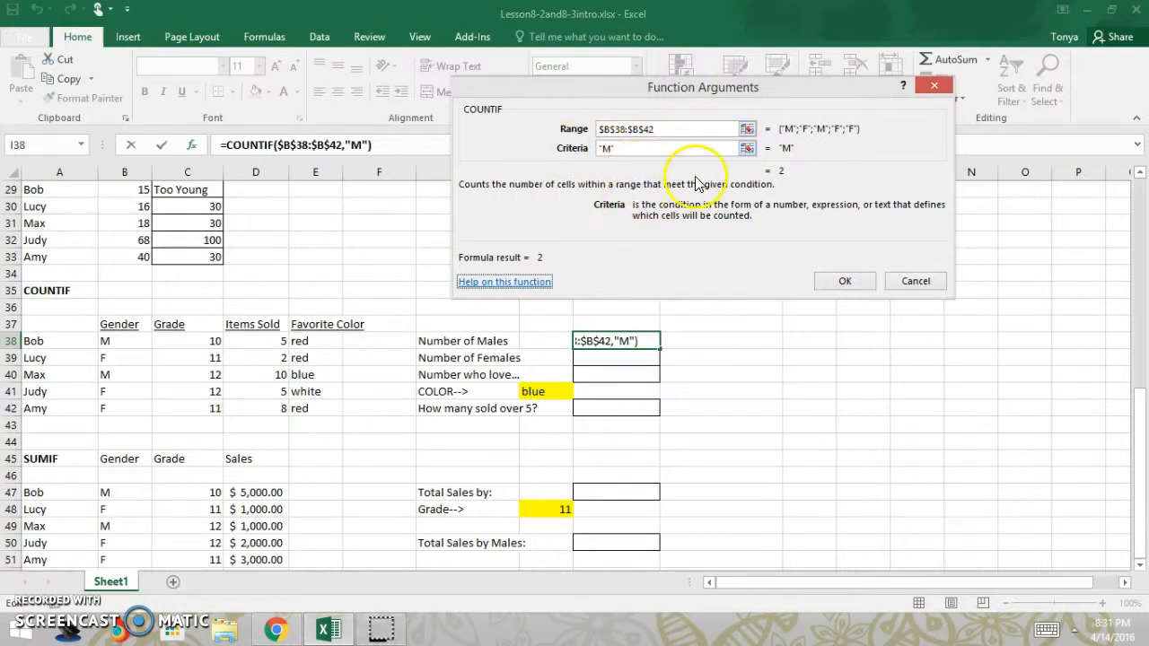
{"action": "left_click", "coordinate": [848, 284]}
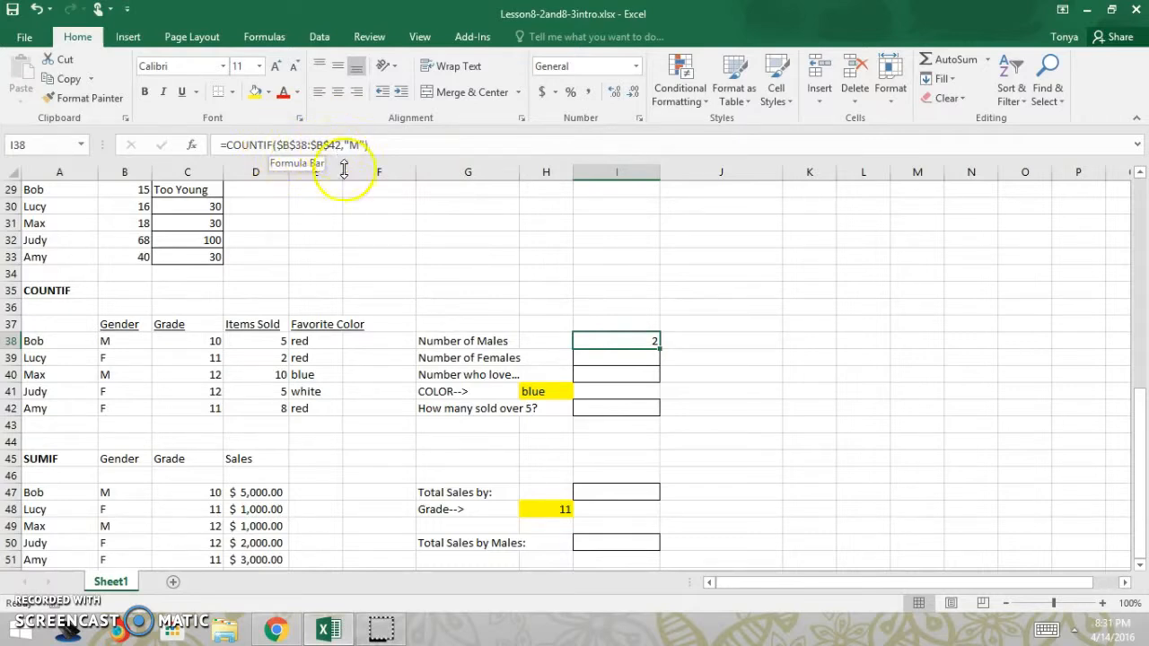
- Copy I38's COUNTIF formula down to I39 and change its criteria to "F" to count the females
{"action": "left_click_drag", "start_coordinate": [661, 348], "coordinate": [662, 362]}
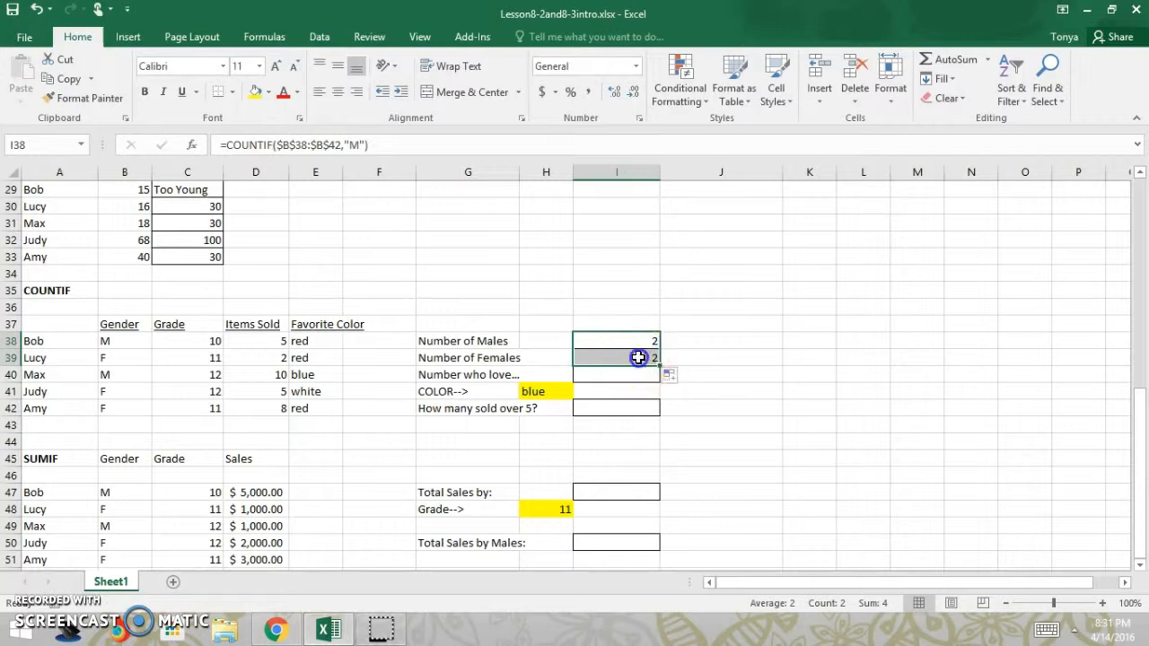
{"action": "left_click", "coordinate": [641, 357]}
{"action": "double_click", "coordinate": [646, 359]}
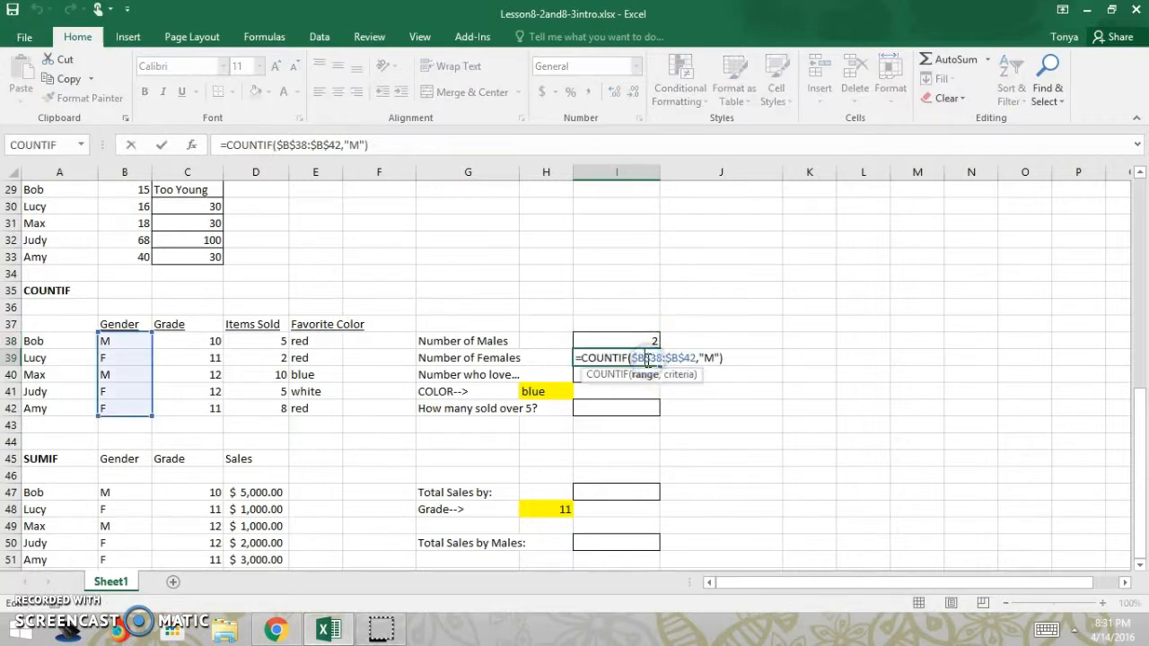
{"action": "left_click", "coordinate": [709, 358]}
{"action": "double_click", "coordinate": [709, 358]}
{"action": "key", "text": "Return"}
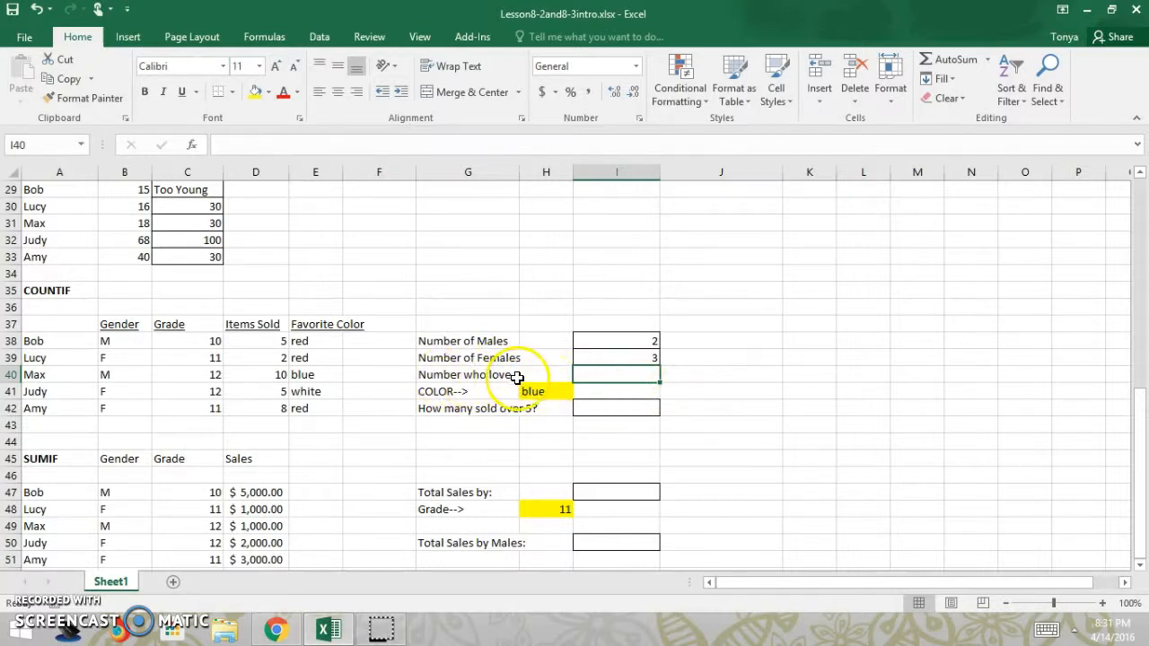
- Name the Favorite Color range E38:E42 "colors"
{"action": "left_click", "coordinate": [549, 393]}
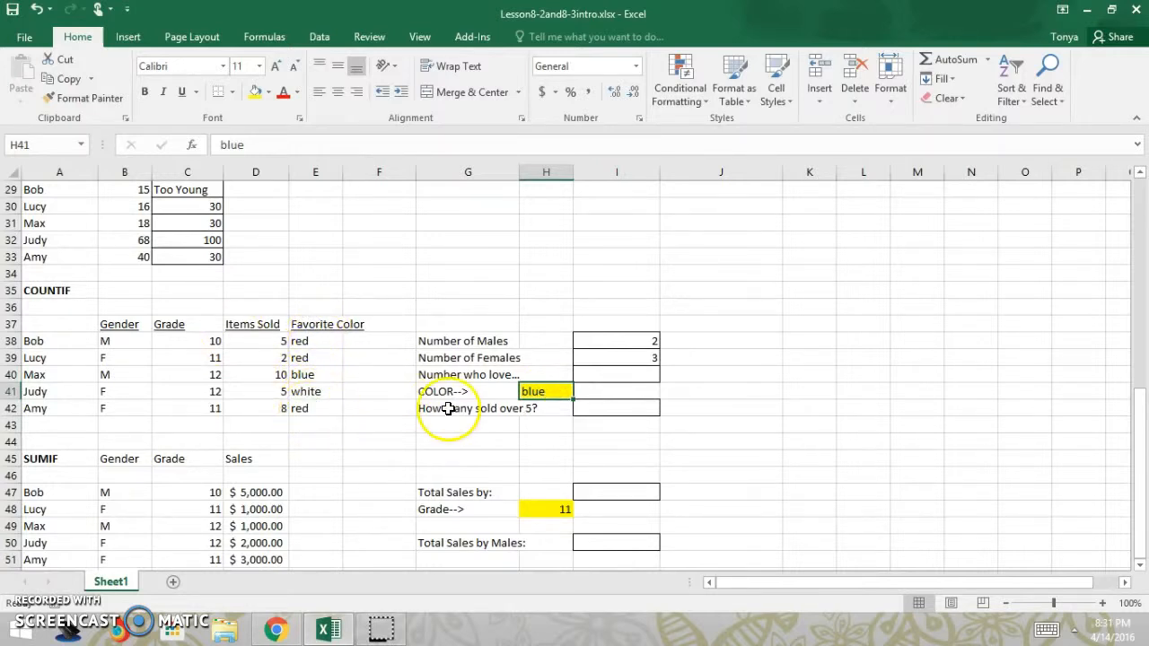
{"action": "left_click_drag", "start_coordinate": [316, 340], "coordinate": [314, 398]}
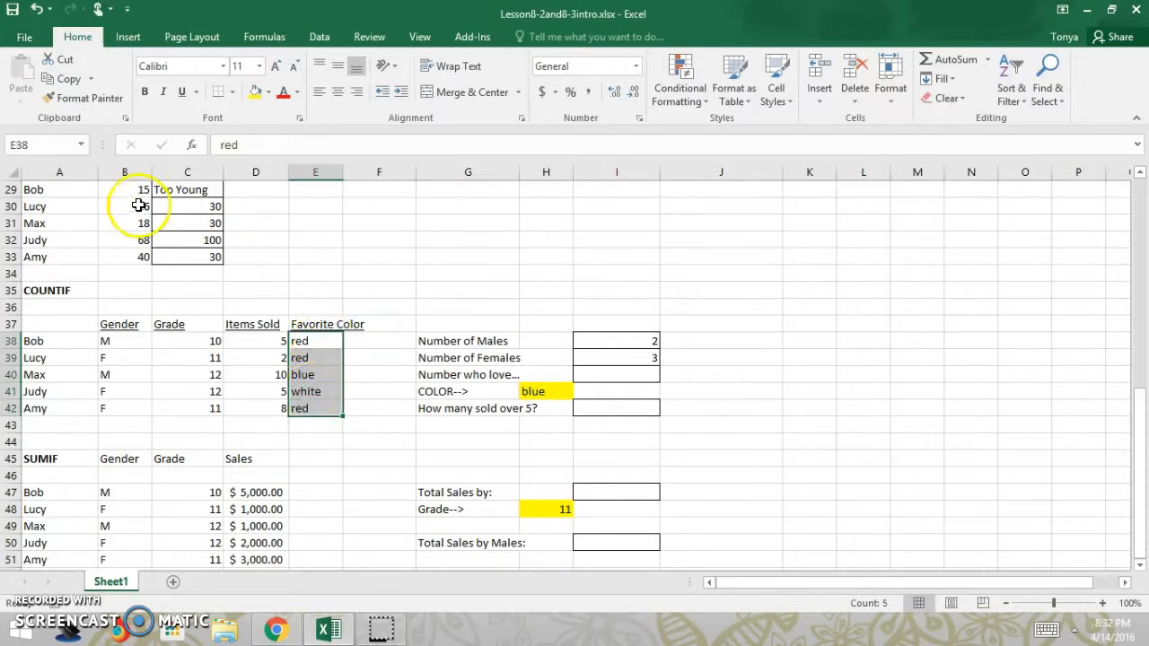
{"action": "left_click", "coordinate": [50, 152]}
{"action": "type", "text": "colors"}
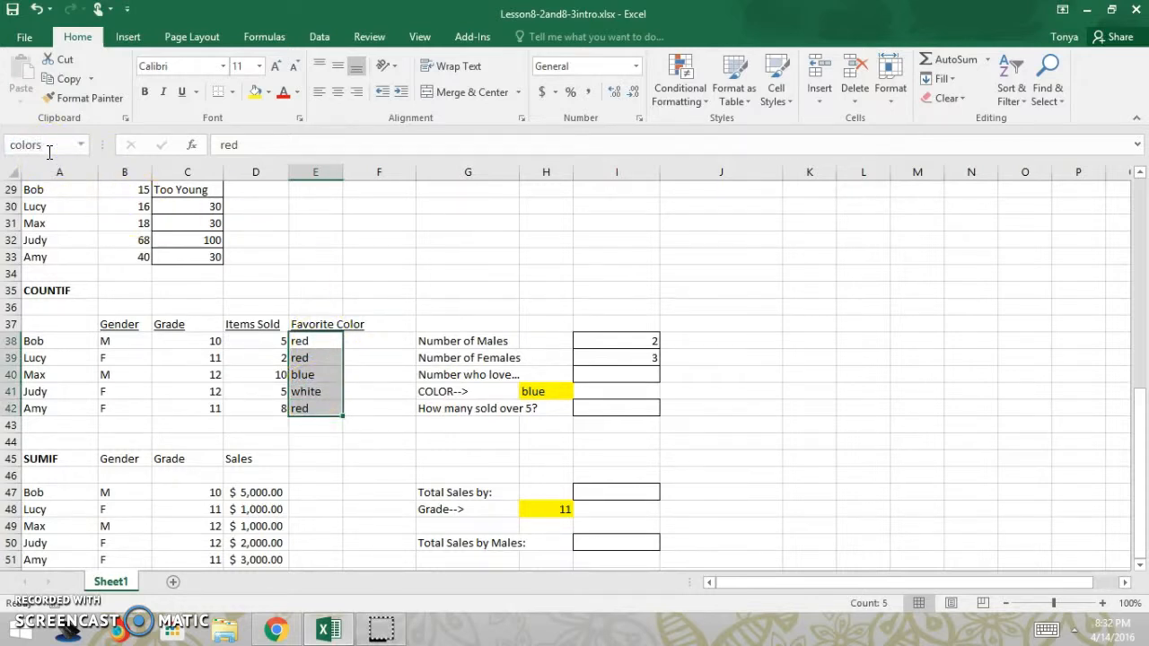
- Count the people who love the chosen color in I40 with COUNTIF, using the named range colors and the criteria $H$41
{"action": "left_click", "coordinate": [608, 377]}
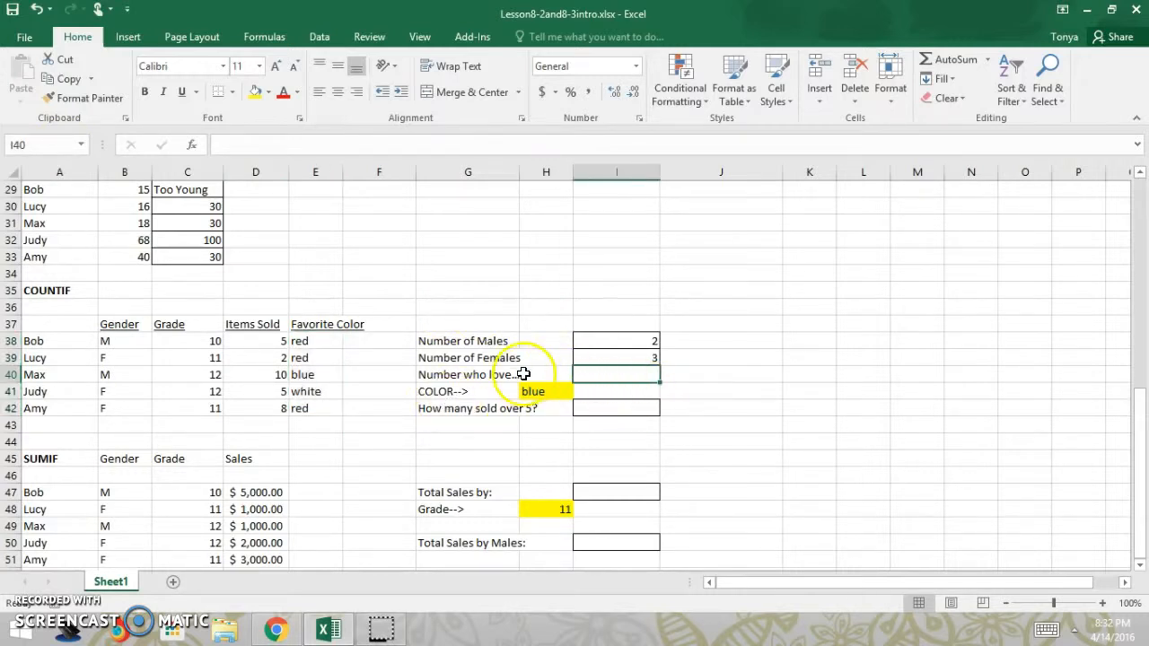
{"action": "left_click", "coordinate": [192, 144]}
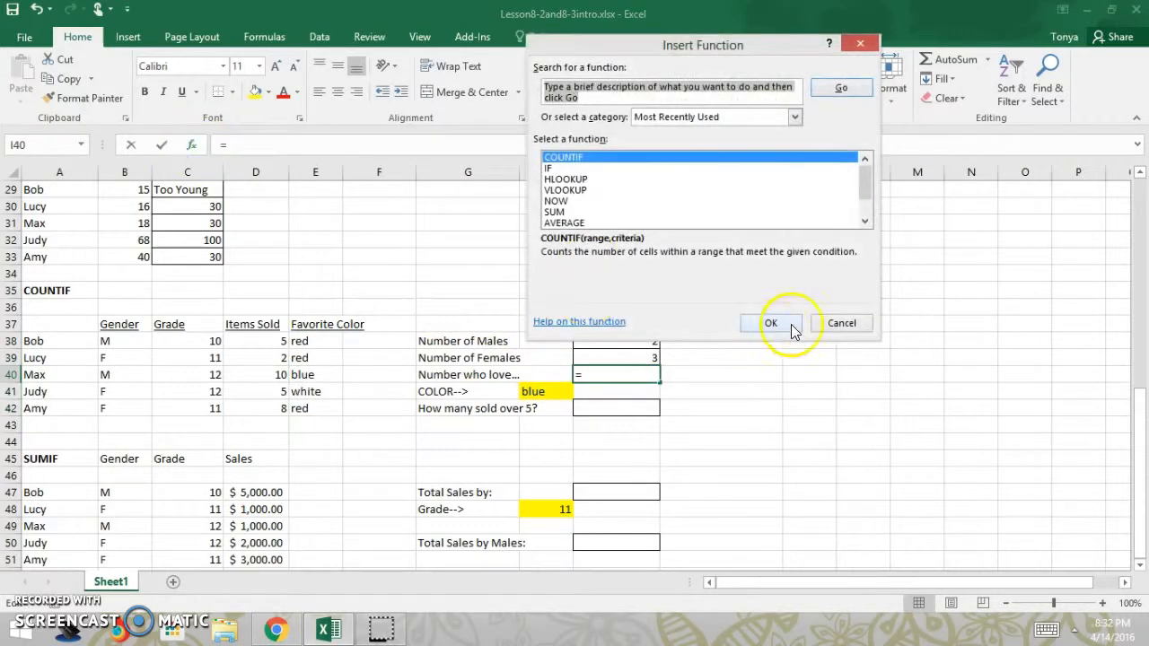
{"action": "left_click", "coordinate": [789, 321]}
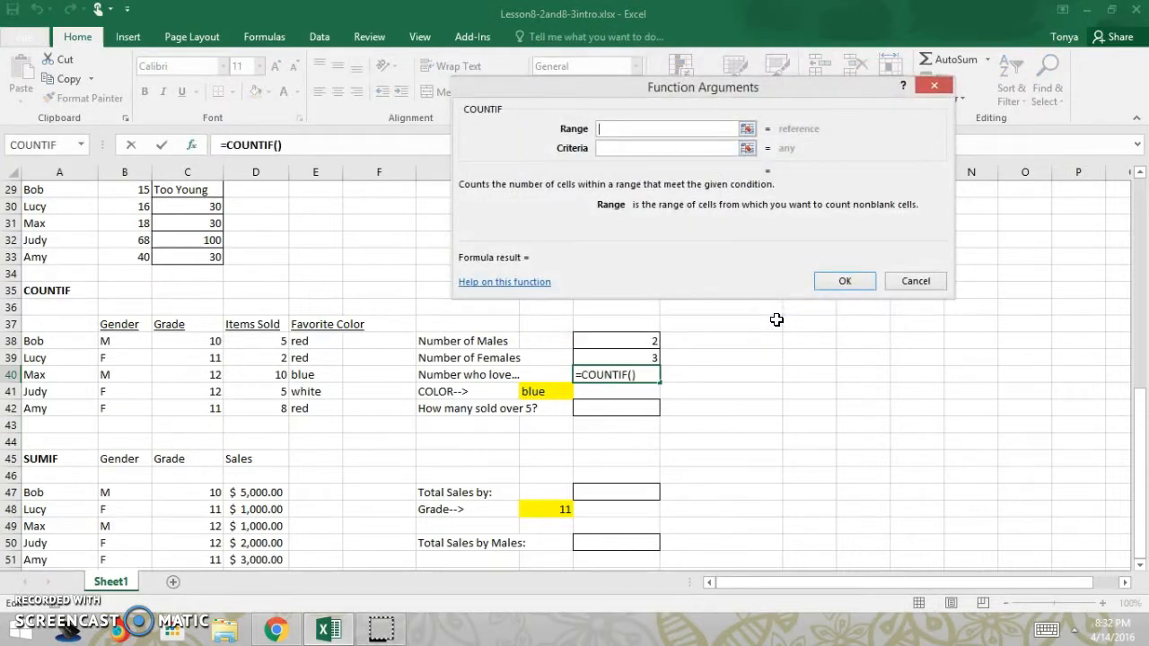
{"action": "type", "text": "color"}
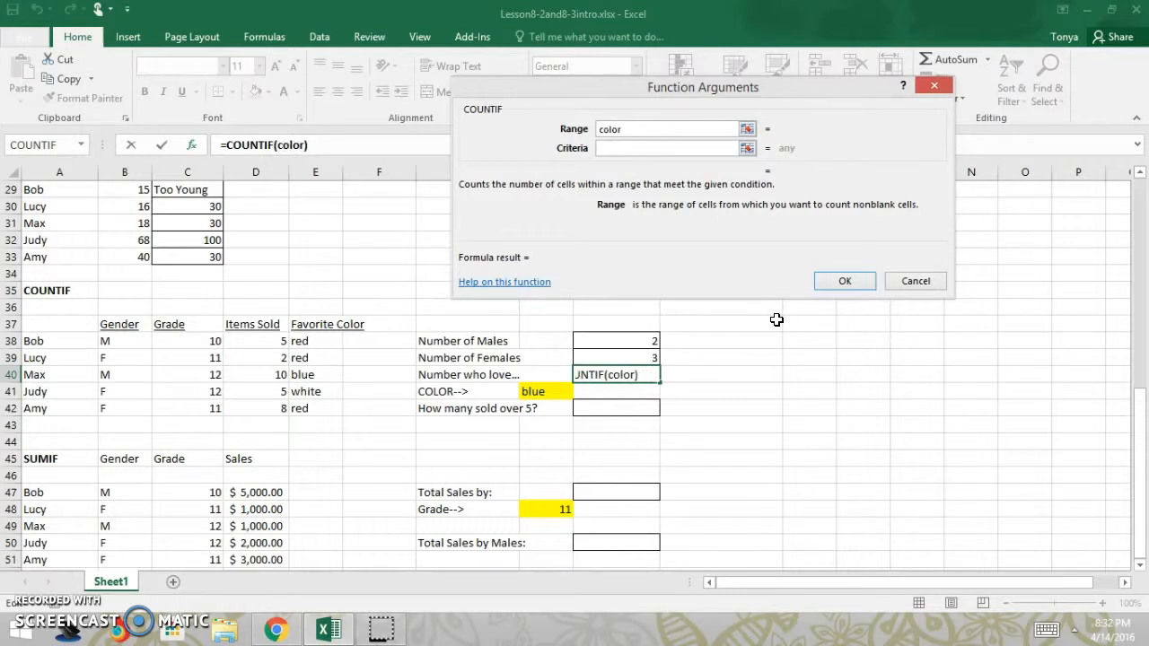
{"action": "type", "text": "s"}
{"action": "key", "text": "Tab"}
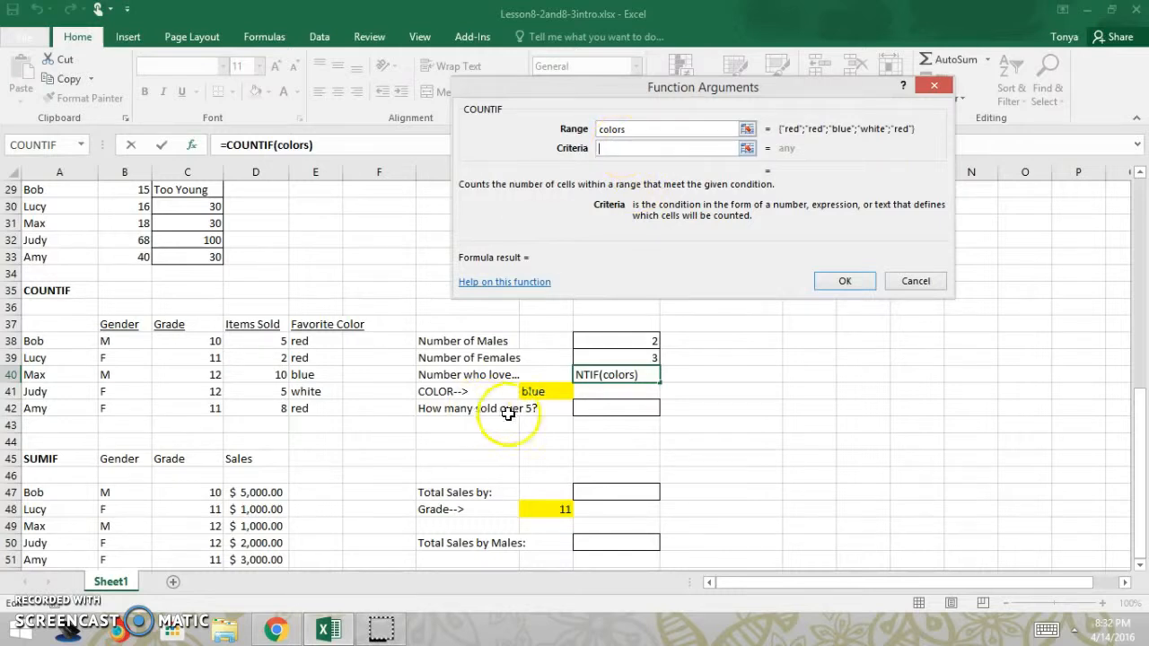
{"action": "left_click", "coordinate": [543, 390]}
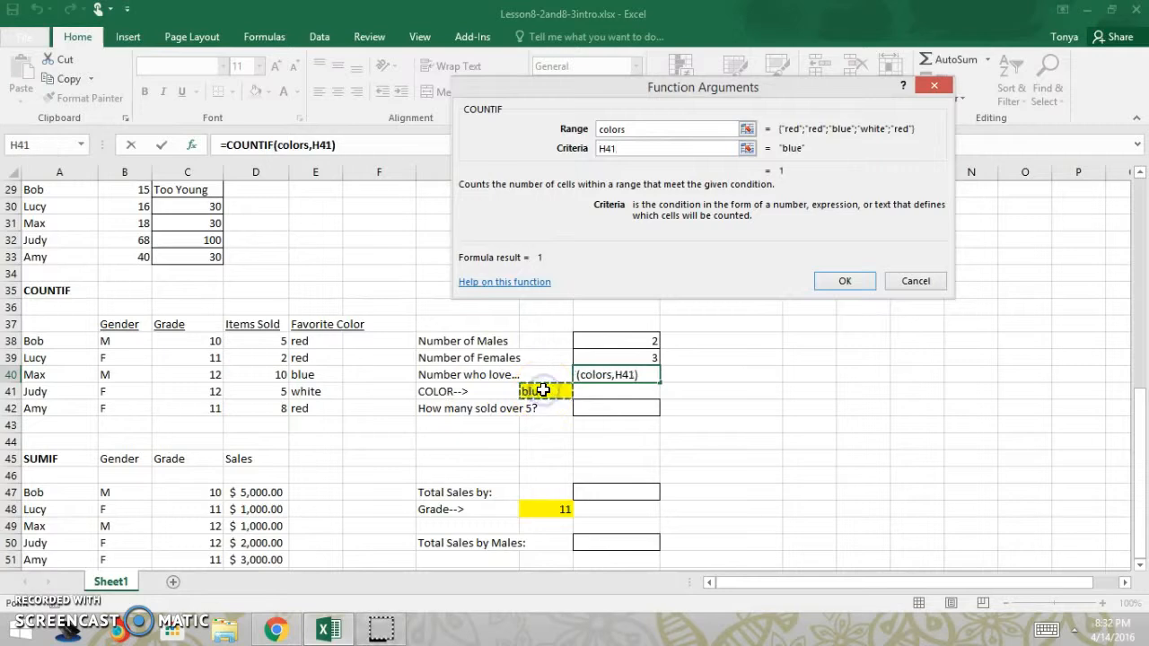
{"action": "left_click", "coordinate": [609, 150]}
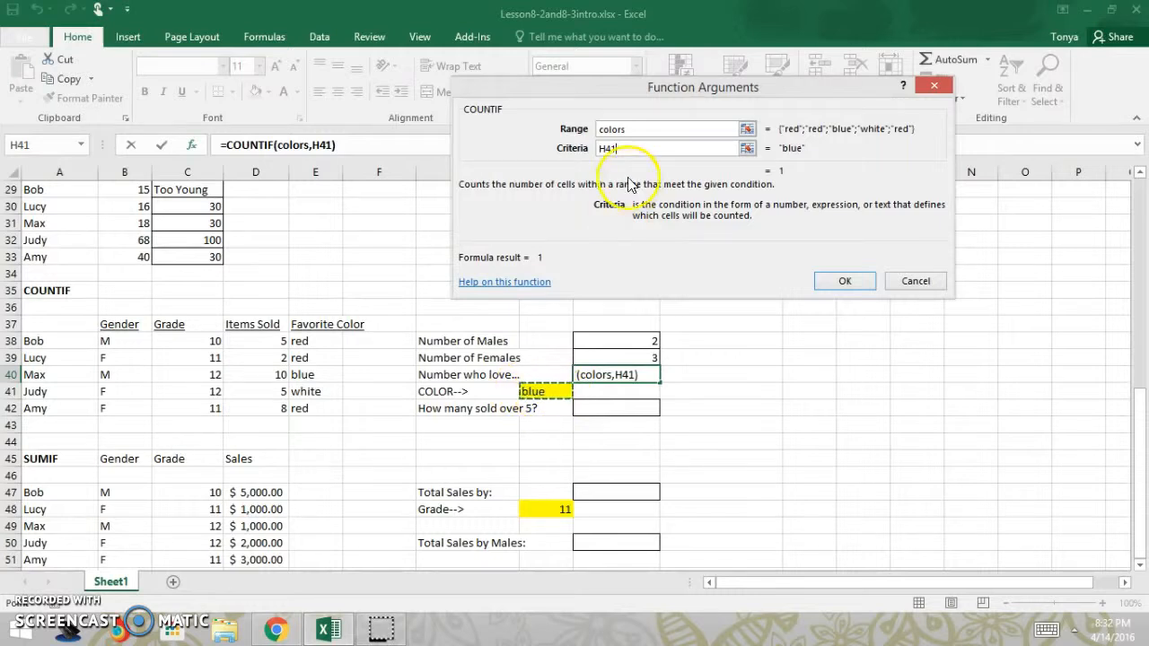
{"action": "left_click", "coordinate": [601, 149]}
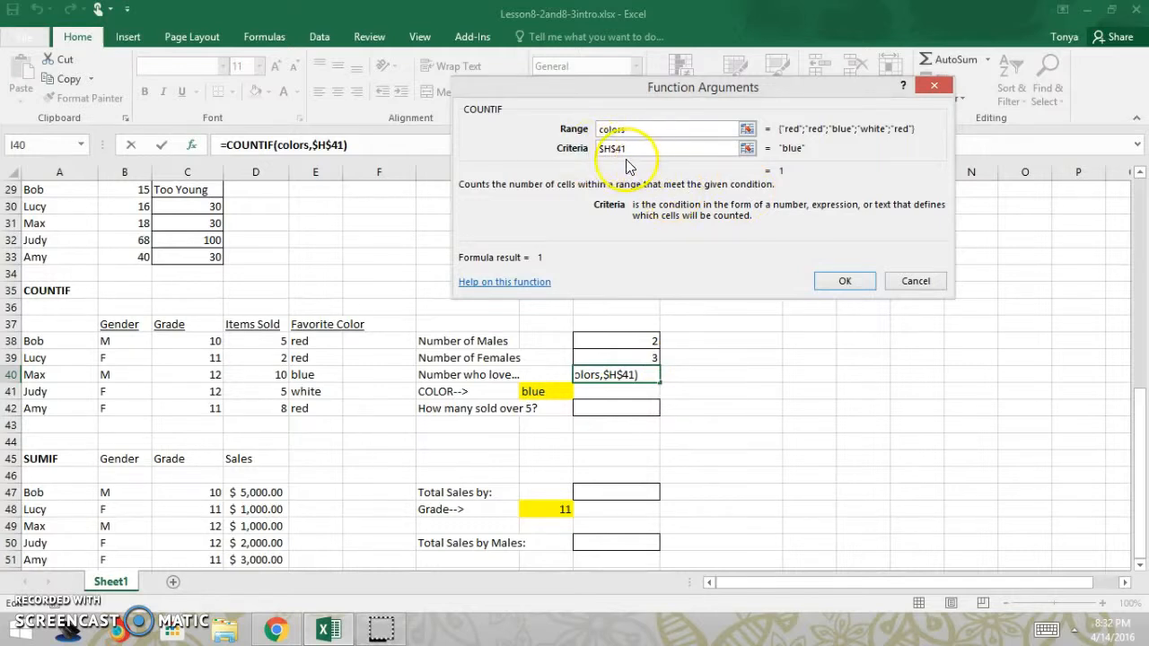
{"action": "left_click", "coordinate": [835, 279]}
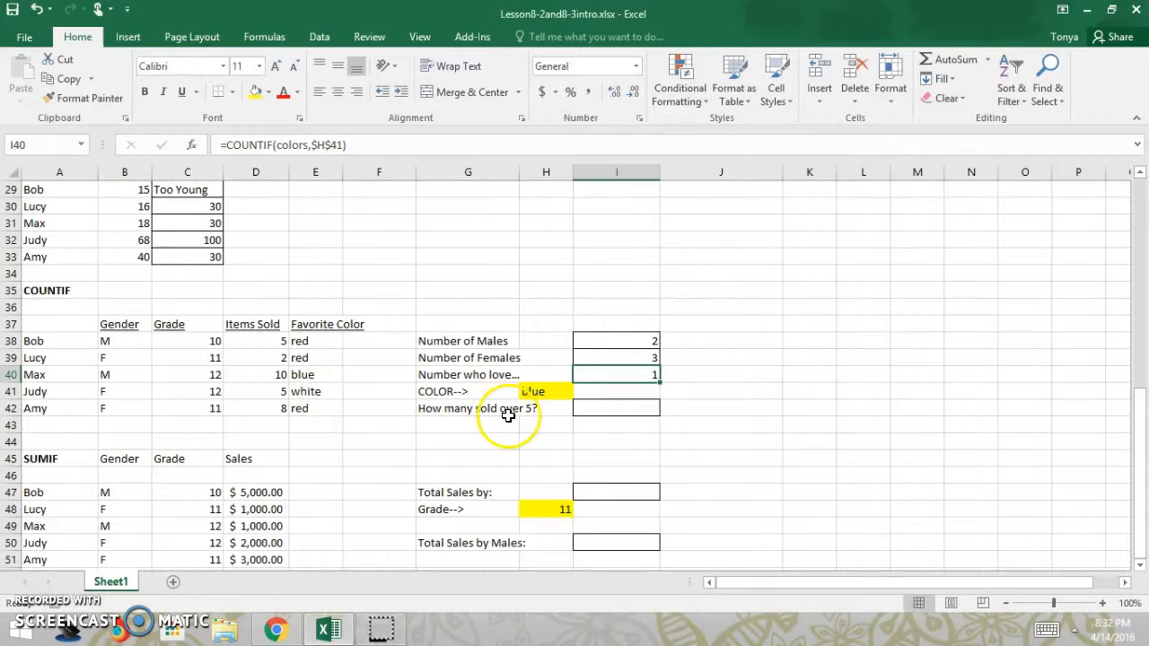
- Change the lookup color in H41 to "red" and check the COUNTIF result in I40
{"action": "left_click", "coordinate": [541, 394]}
{"action": "type", "text": "red"}
{"action": "key", "text": "Return"}
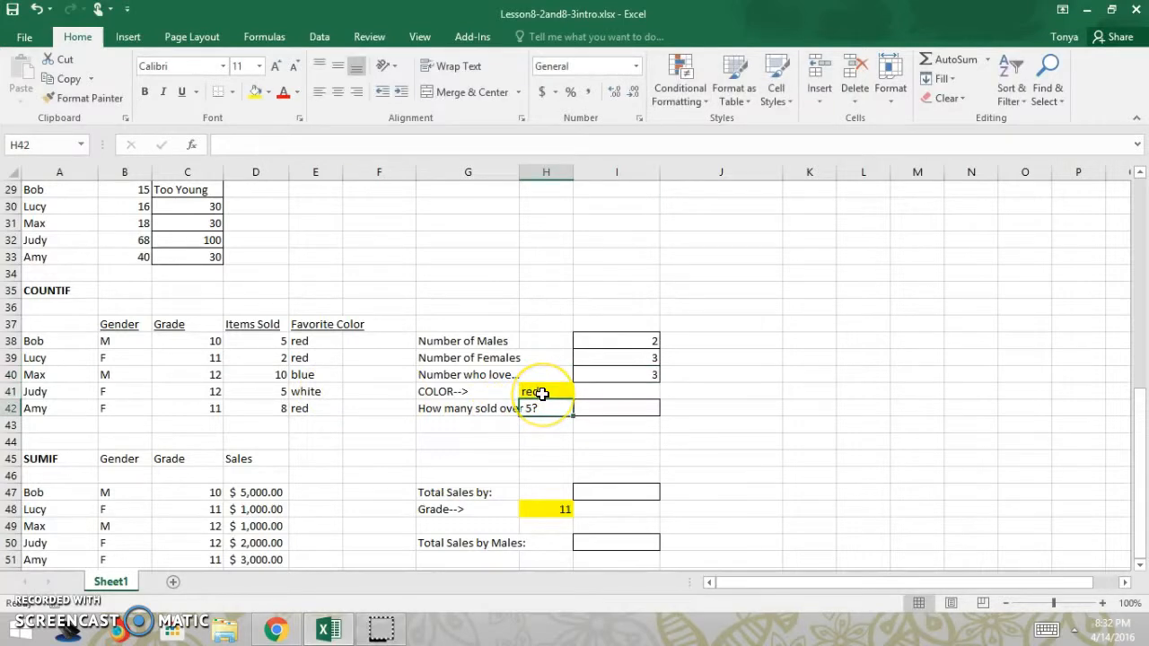
{"action": "left_click", "coordinate": [617, 371]}
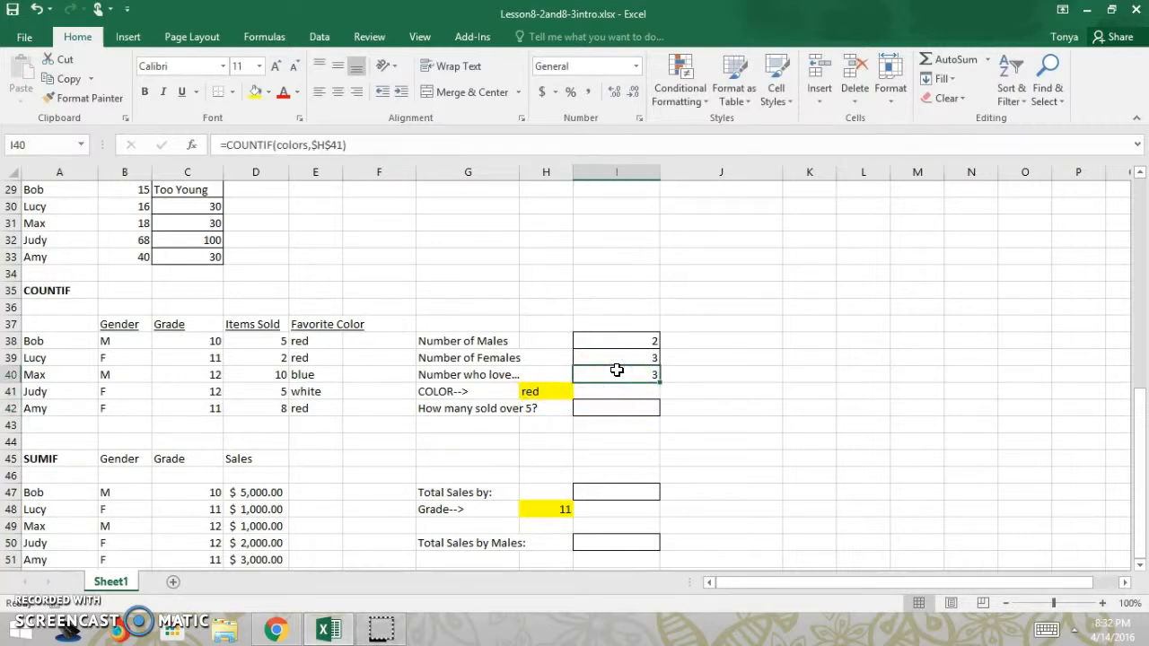
- Insert a COUNTIF function in I42 with the Items Sold cells as the absolute range $D$38:$D$42
{"action": "left_click", "coordinate": [607, 415]}
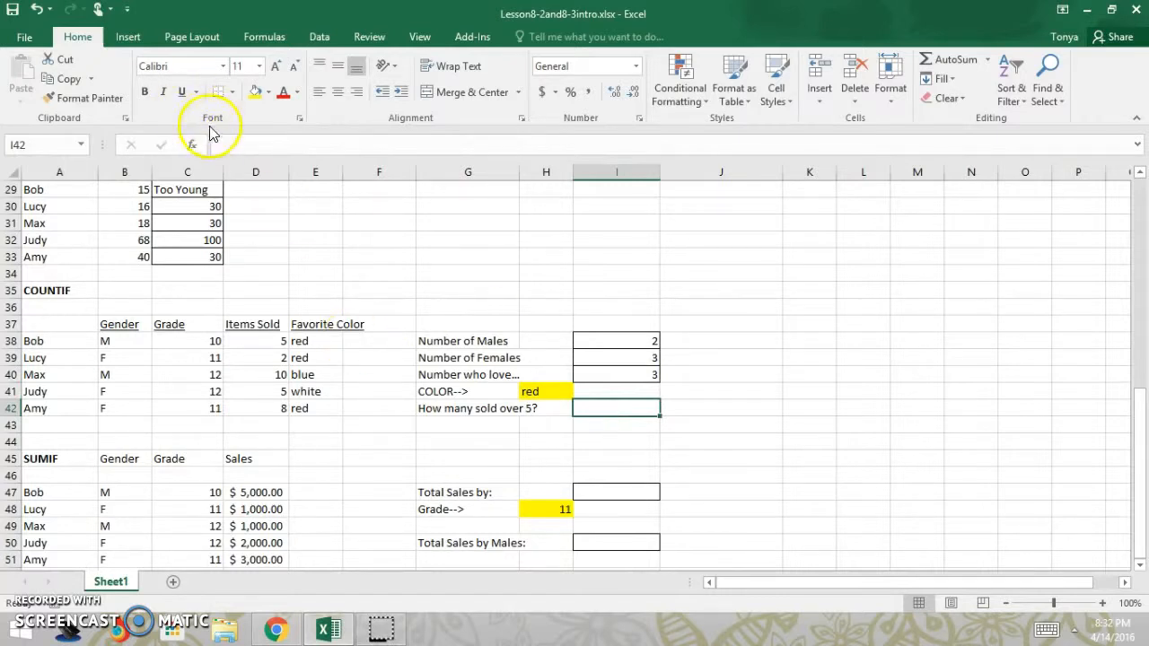
{"action": "left_click", "coordinate": [193, 144]}
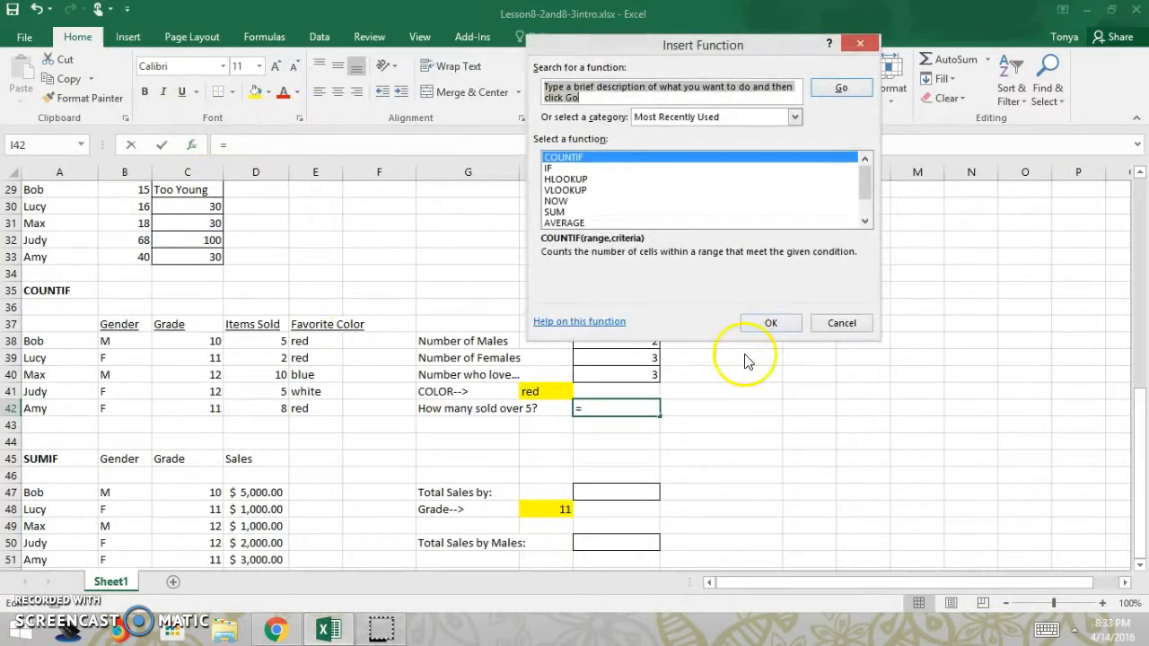
{"action": "left_click", "coordinate": [771, 323]}
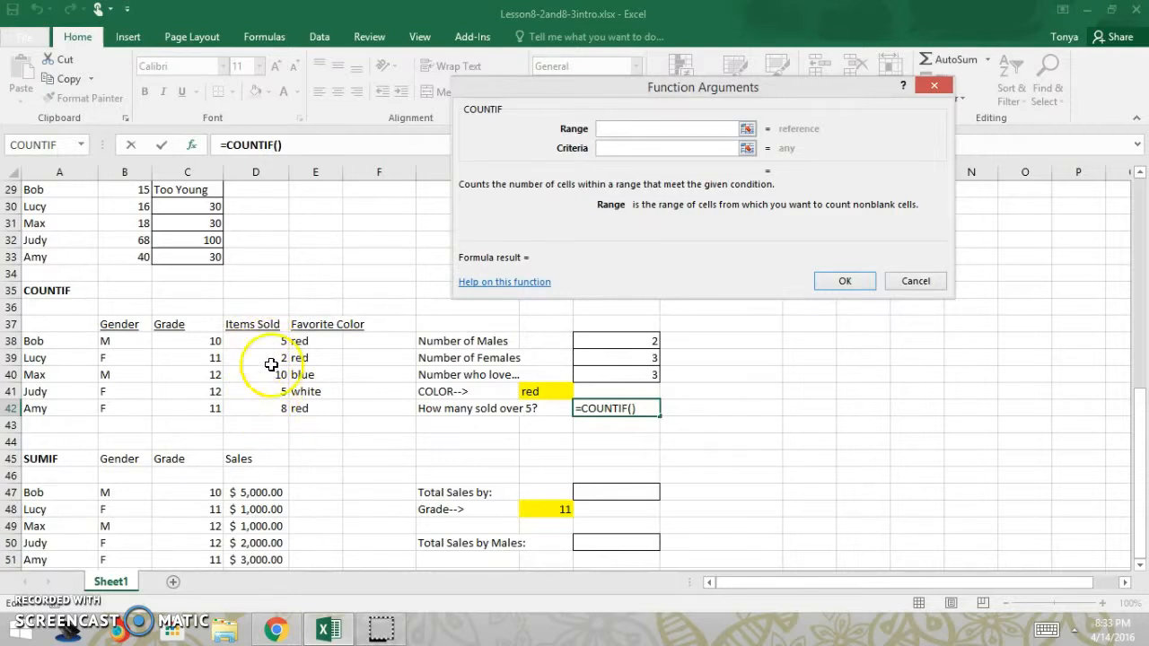
{"action": "left_click_drag", "start_coordinate": [269, 342], "coordinate": [269, 408]}
{"action": "left_click", "coordinate": [600, 130]}
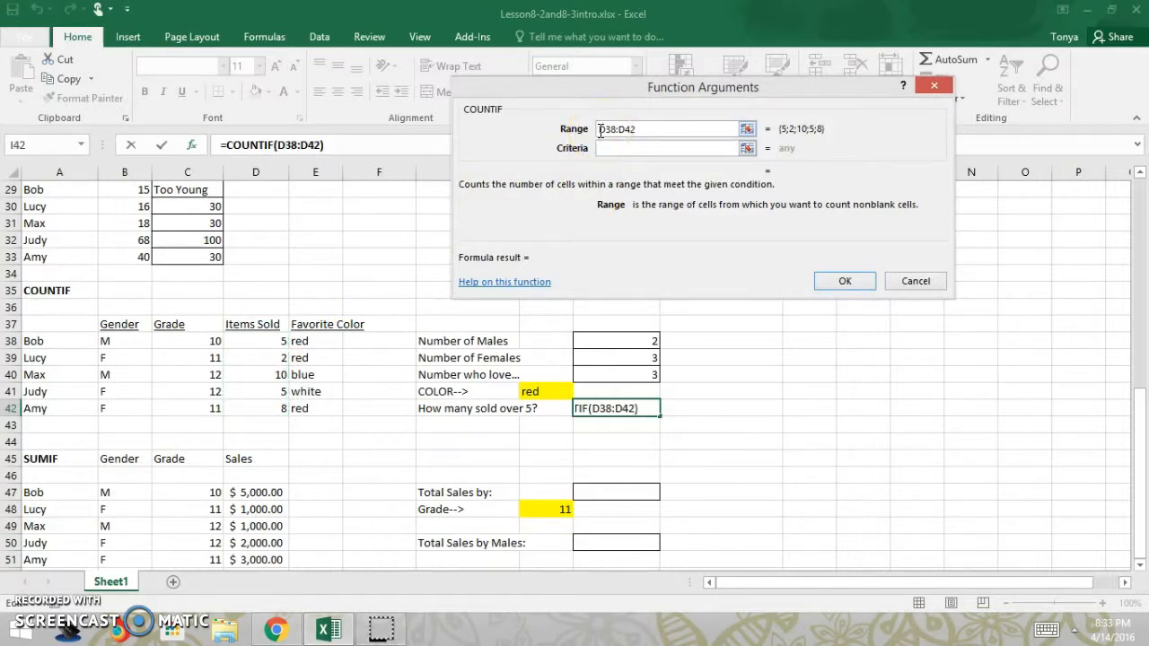
{"action": "type", "text": "$D"}
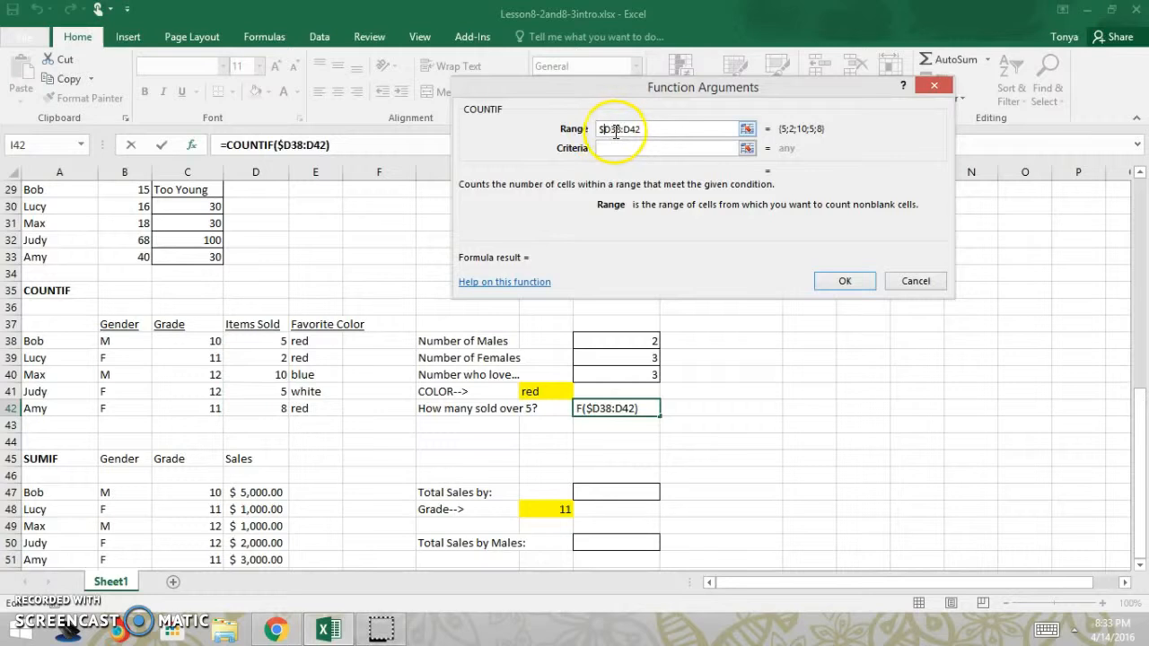
{"action": "type", "text": "$"}
{"action": "left_click", "coordinate": [631, 129]}
{"action": "type", "text": "$"}
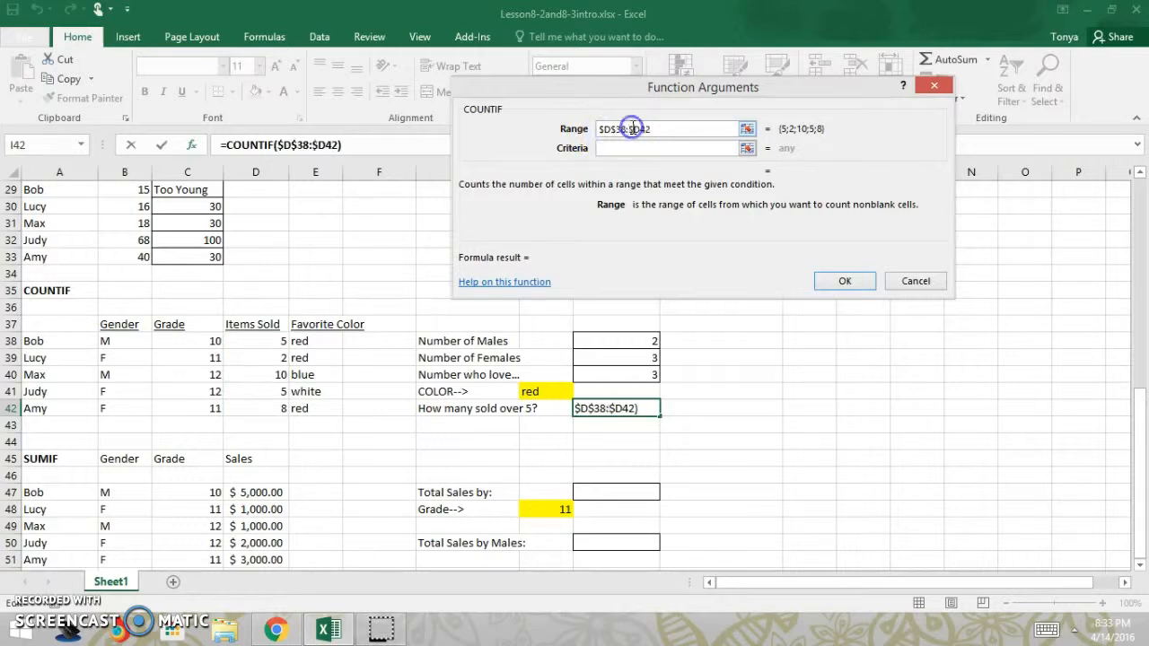
{"action": "left_click", "coordinate": [643, 129]}
{"action": "type", "text": "$"}
- Set the COUNTIF criteria for I42 to ">5" and complete the formula
{"action": "left_click", "coordinate": [628, 148]}
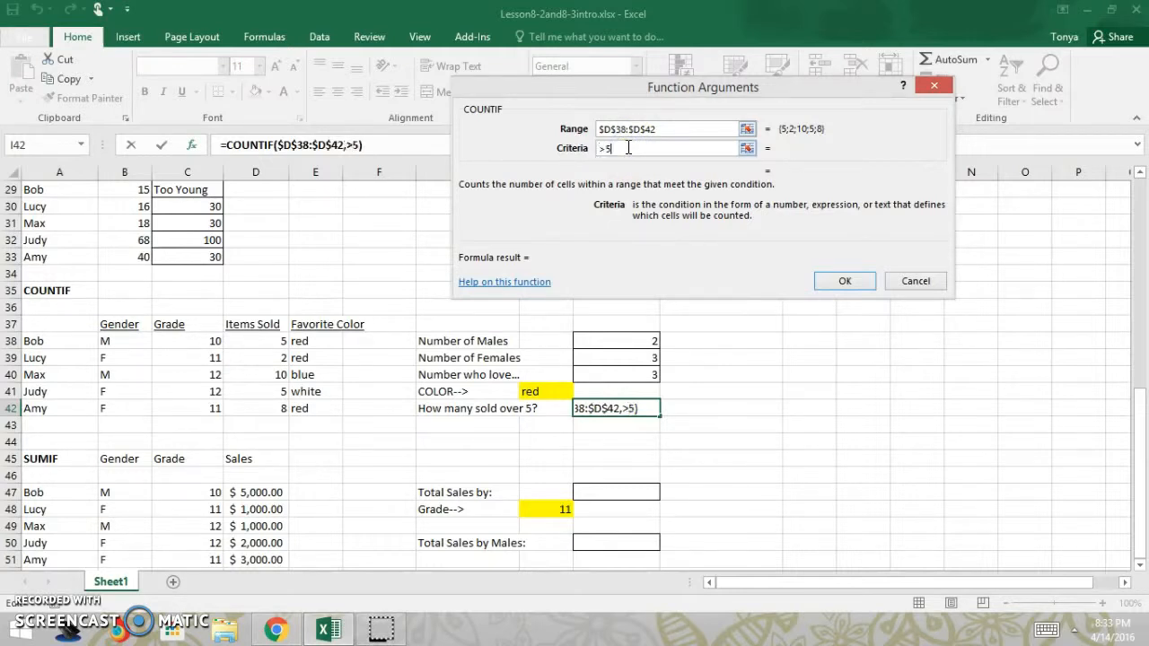
{"action": "key", "text": "Tab"}
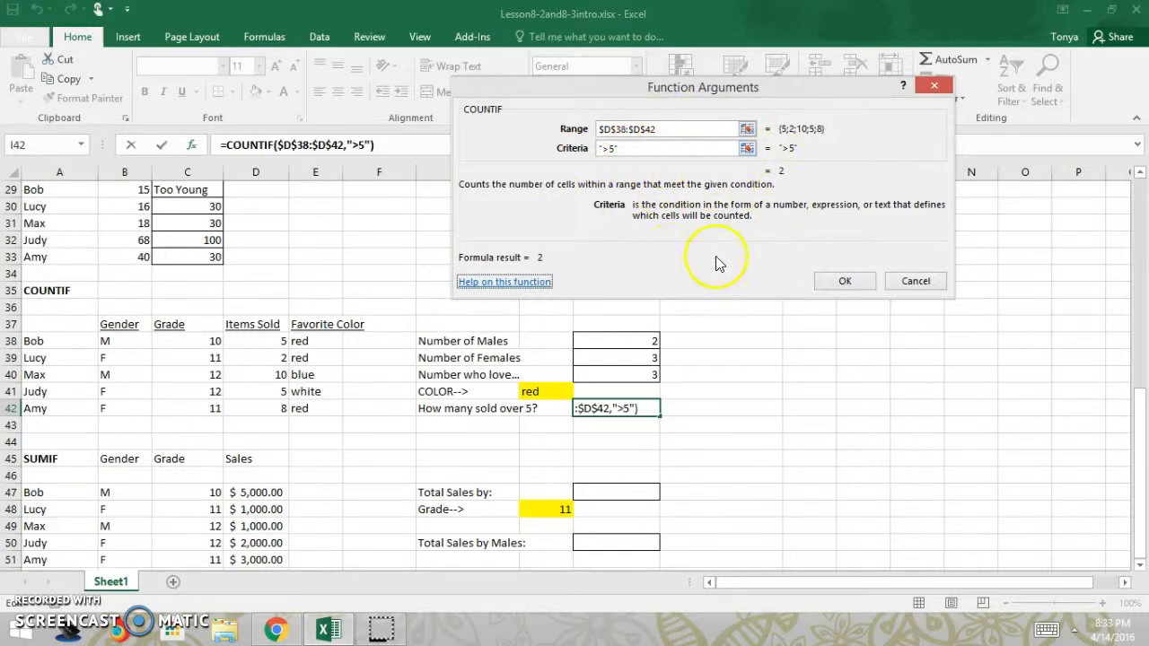
{"action": "left_click", "coordinate": [848, 281]}
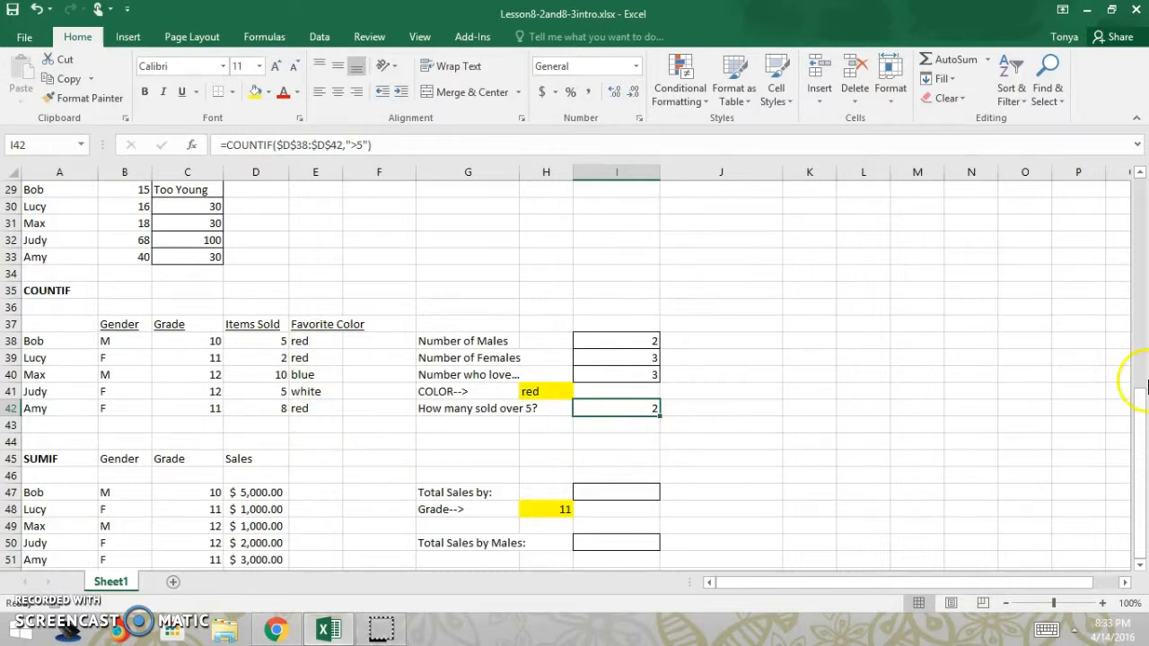
- Search for the SUMIF function for I47, compare its syntax with SUMIFS, and insert SUMIF
{"action": "left_click_drag", "start_coordinate": [1140, 410], "coordinate": [1142, 411]}
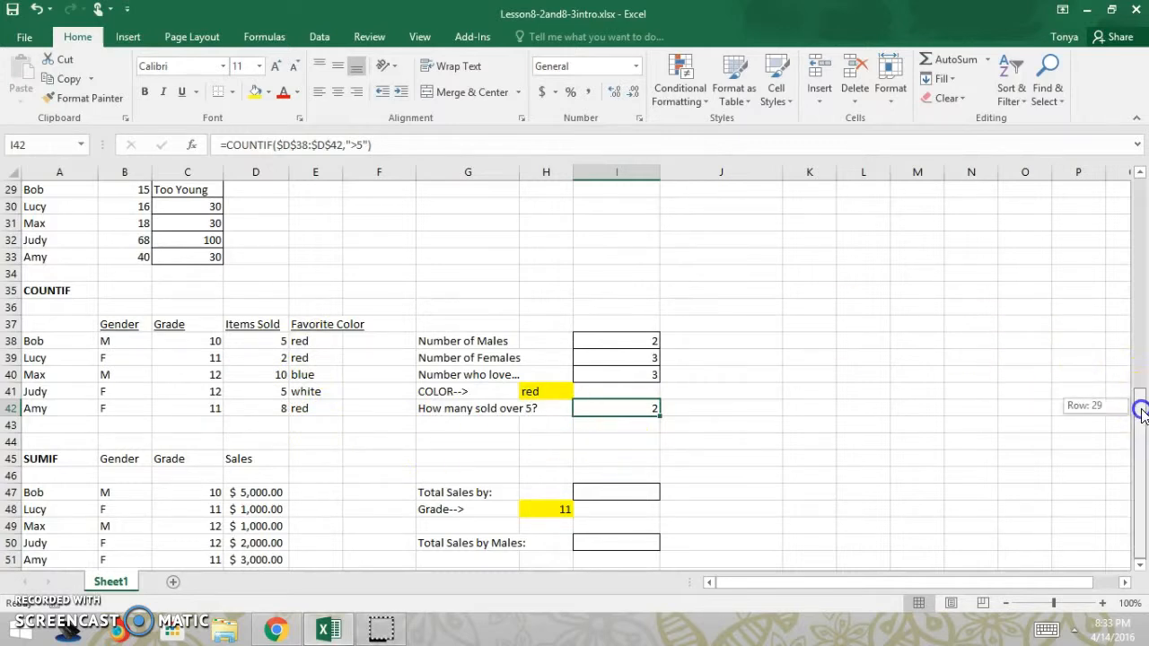
{"action": "left_click", "coordinate": [1140, 566]}
{"action": "left_click", "coordinate": [1141, 566]}
{"action": "left_click", "coordinate": [1140, 568]}
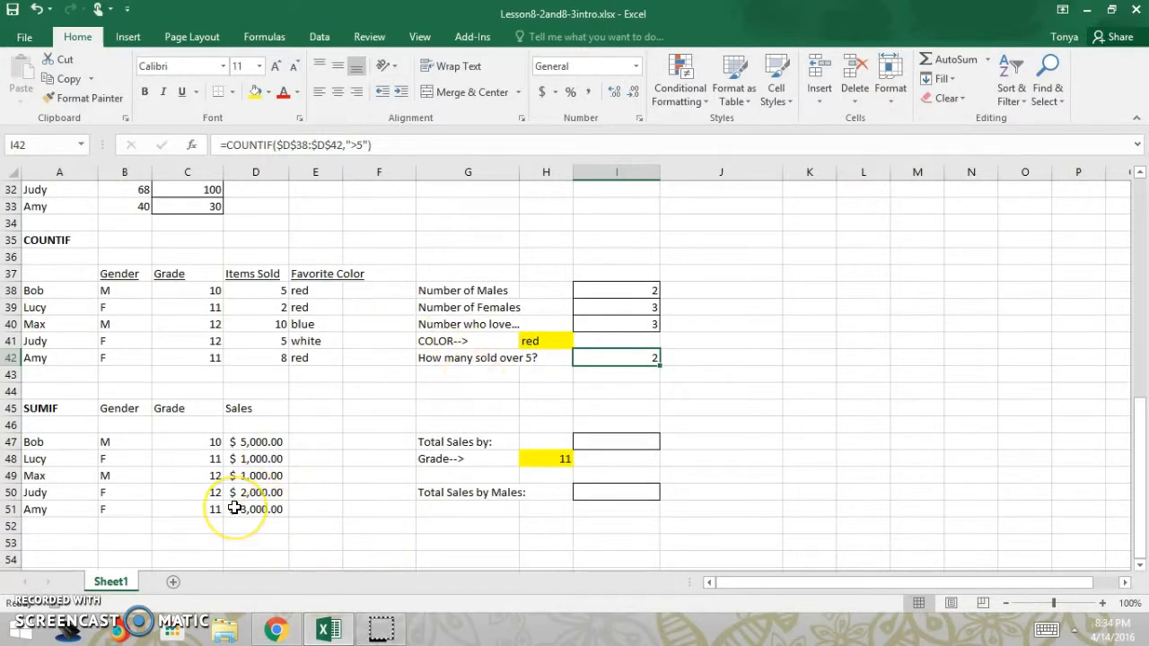
{"action": "left_click", "coordinate": [619, 443]}
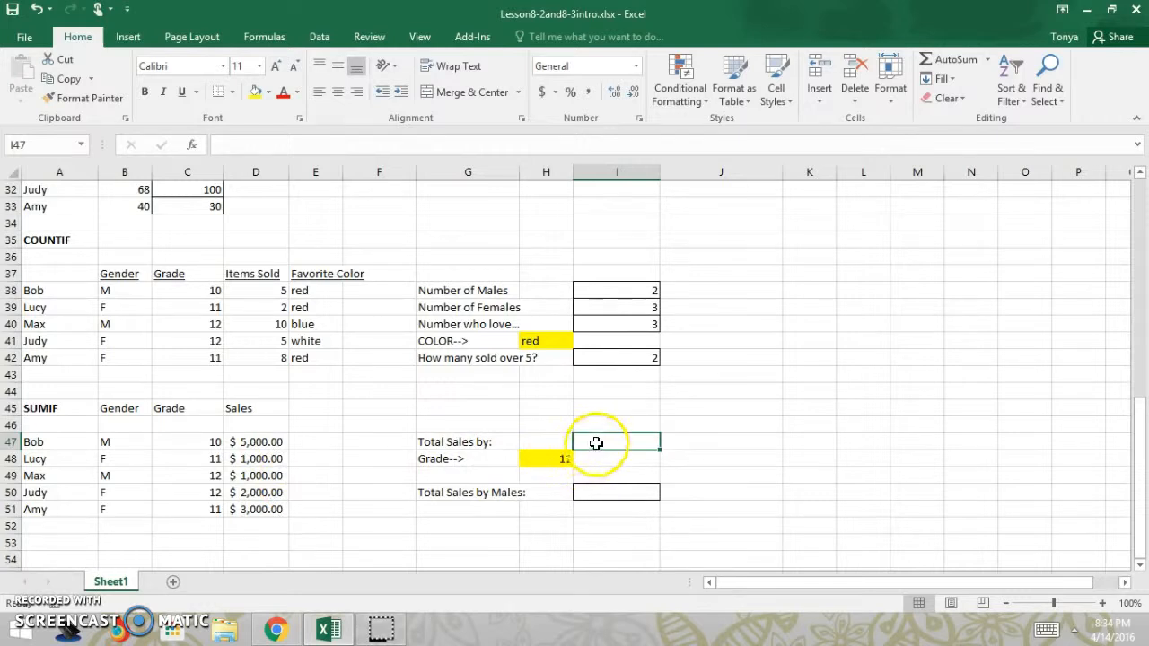
{"action": "left_click", "coordinate": [191, 146]}
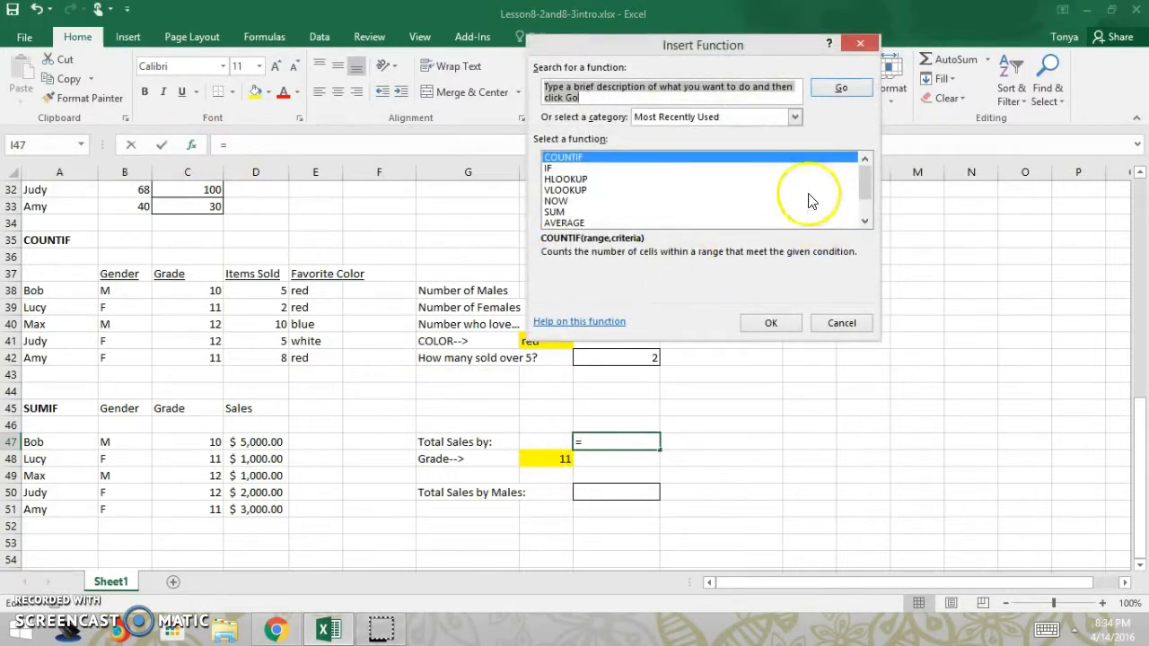
{"action": "type", "text": "su"}
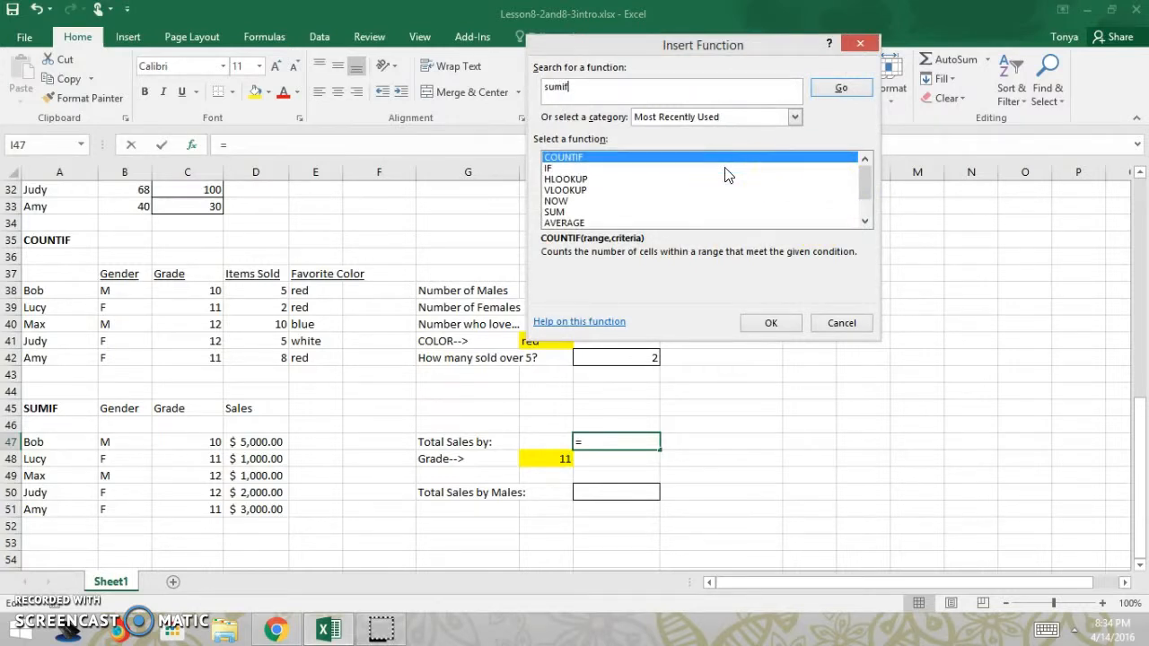
{"action": "type", "text": "mif"}
{"action": "key", "text": "Return"}
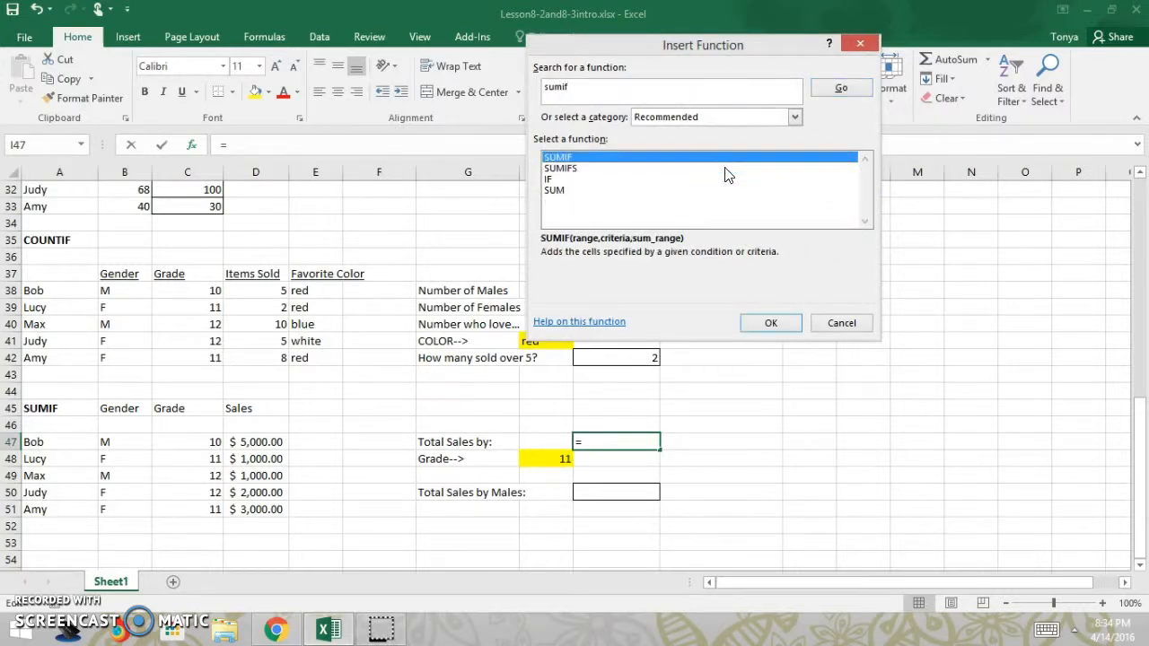
{"action": "left_click", "coordinate": [577, 170]}
{"action": "left_click", "coordinate": [575, 158]}
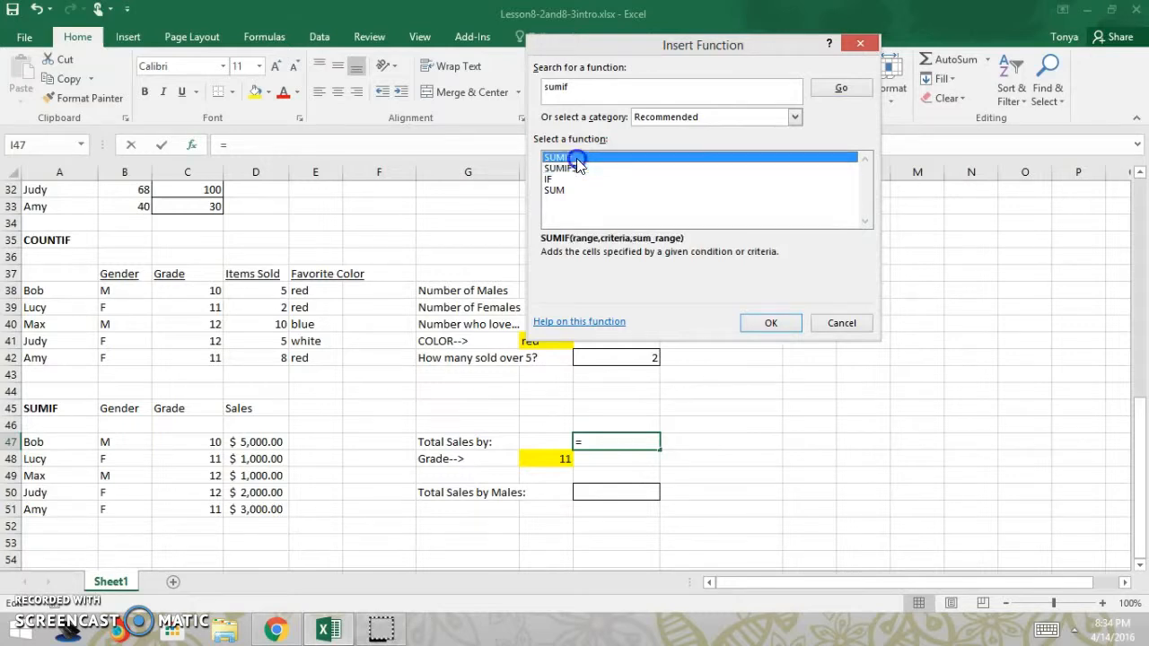
{"action": "left_click", "coordinate": [575, 169]}
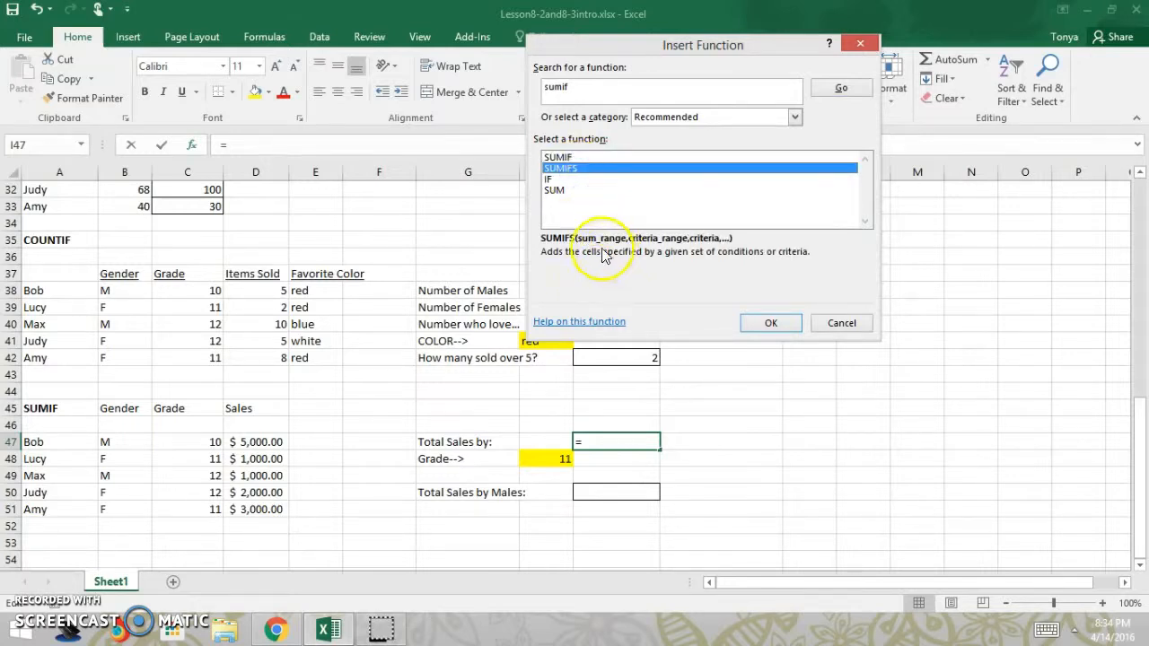
{"action": "left_click", "coordinate": [578, 157]}
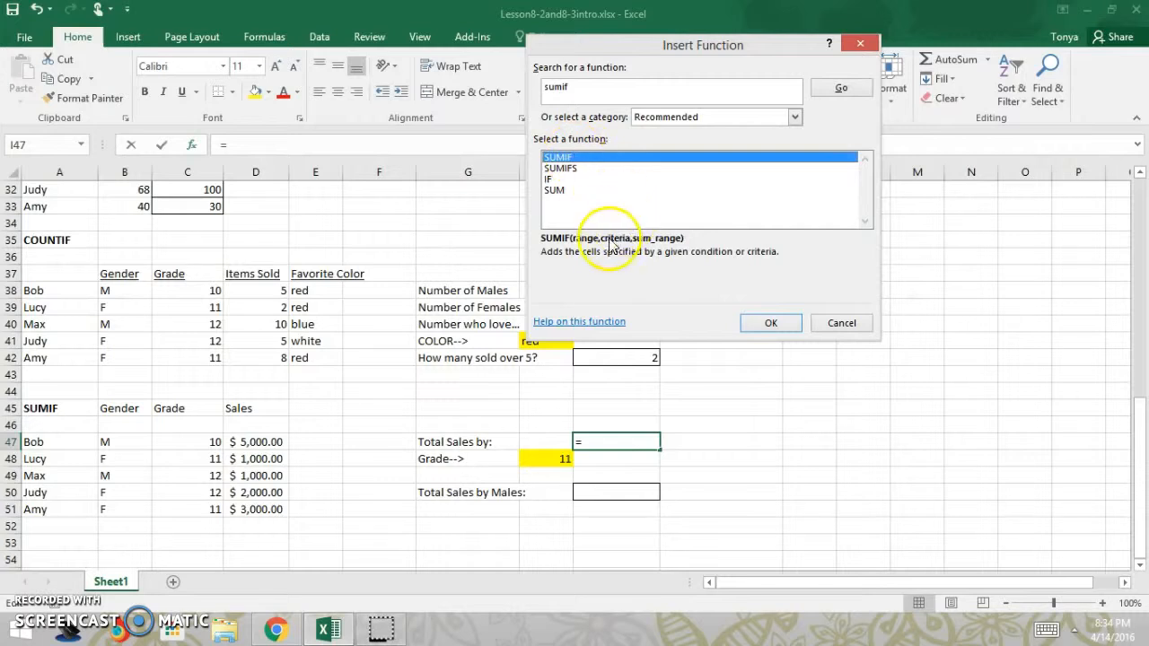
{"action": "left_click", "coordinate": [566, 168]}
{"action": "left_click", "coordinate": [565, 158]}
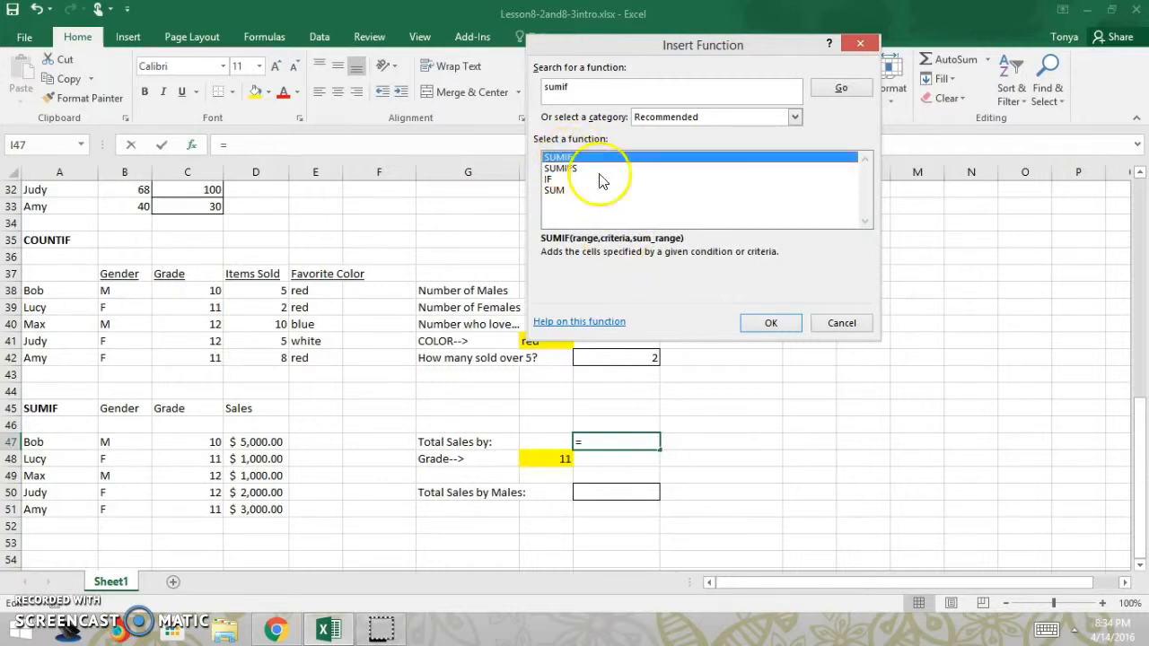
{"action": "left_click", "coordinate": [771, 326]}
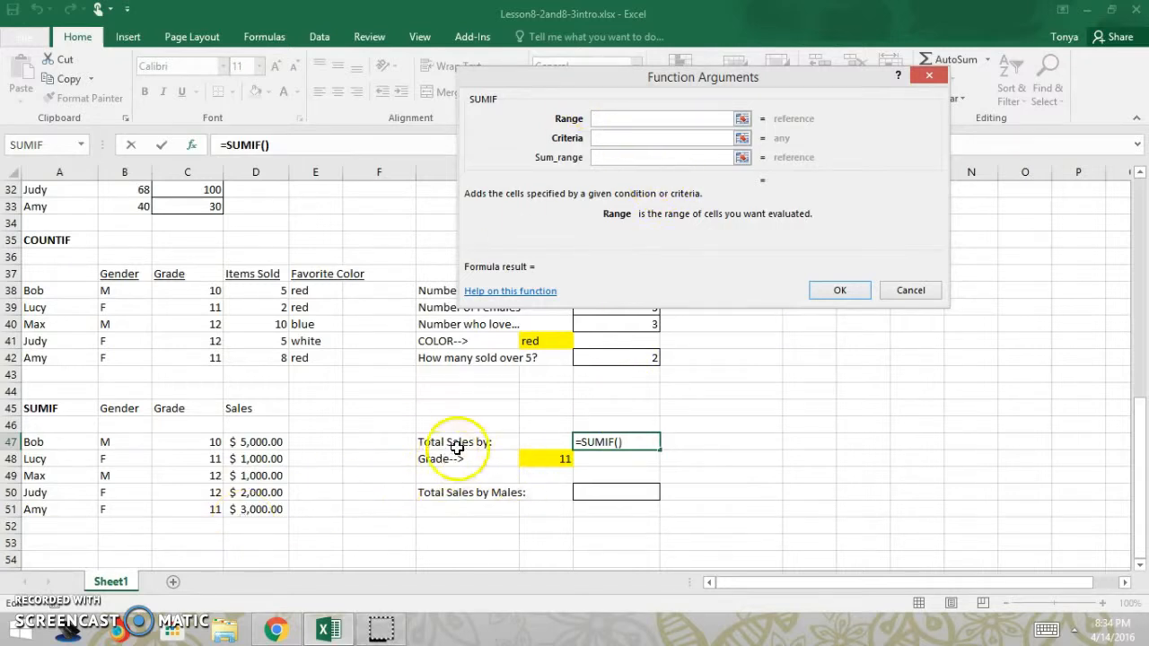
- Set the SUMIF range for I47 to the Sales cells D47:D51 and the criteria to the absolute grade reference $H$48
{"action": "left_click_drag", "start_coordinate": [258, 444], "coordinate": [257, 506]}
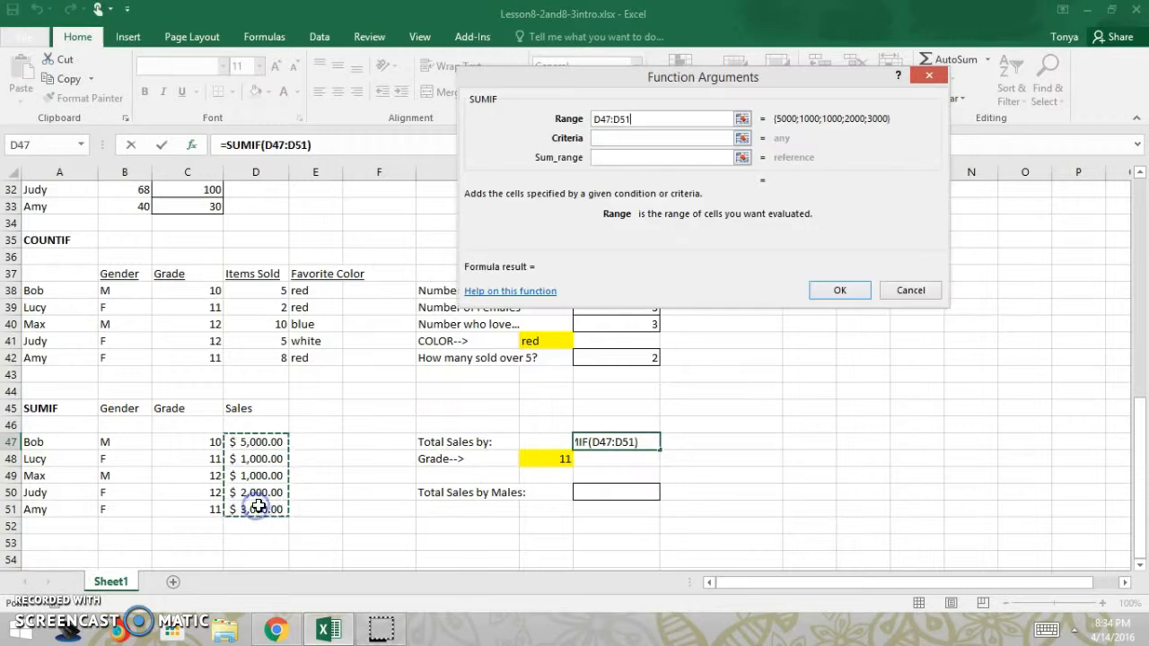
{"action": "left_click", "coordinate": [627, 138]}
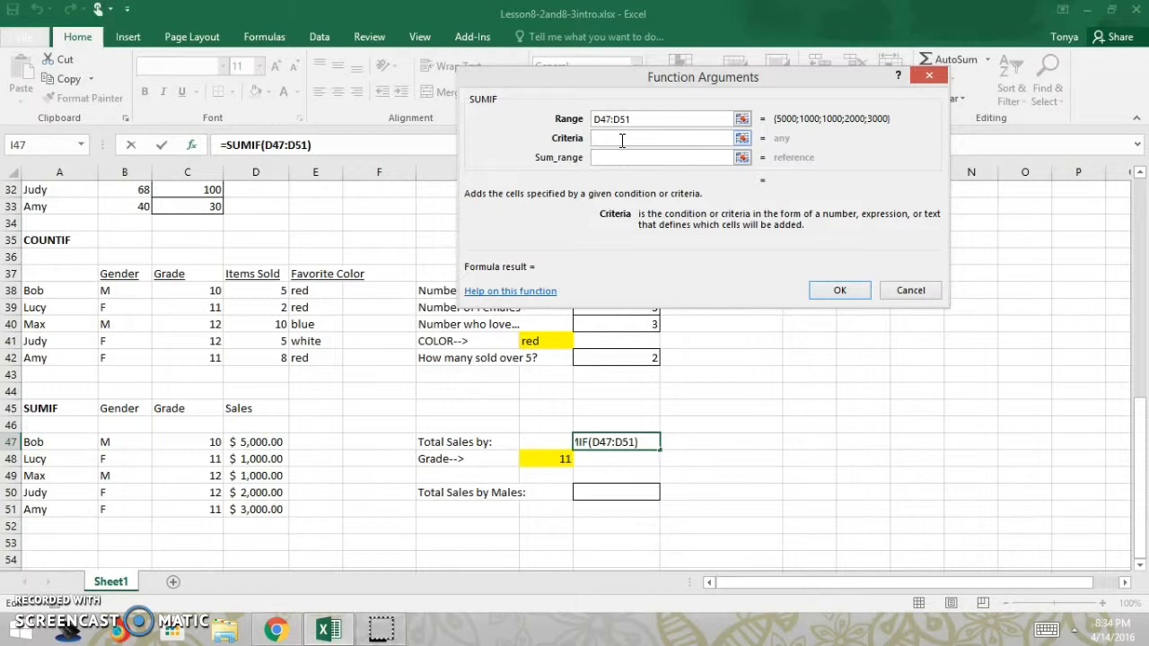
{"action": "left_click", "coordinate": [557, 462]}
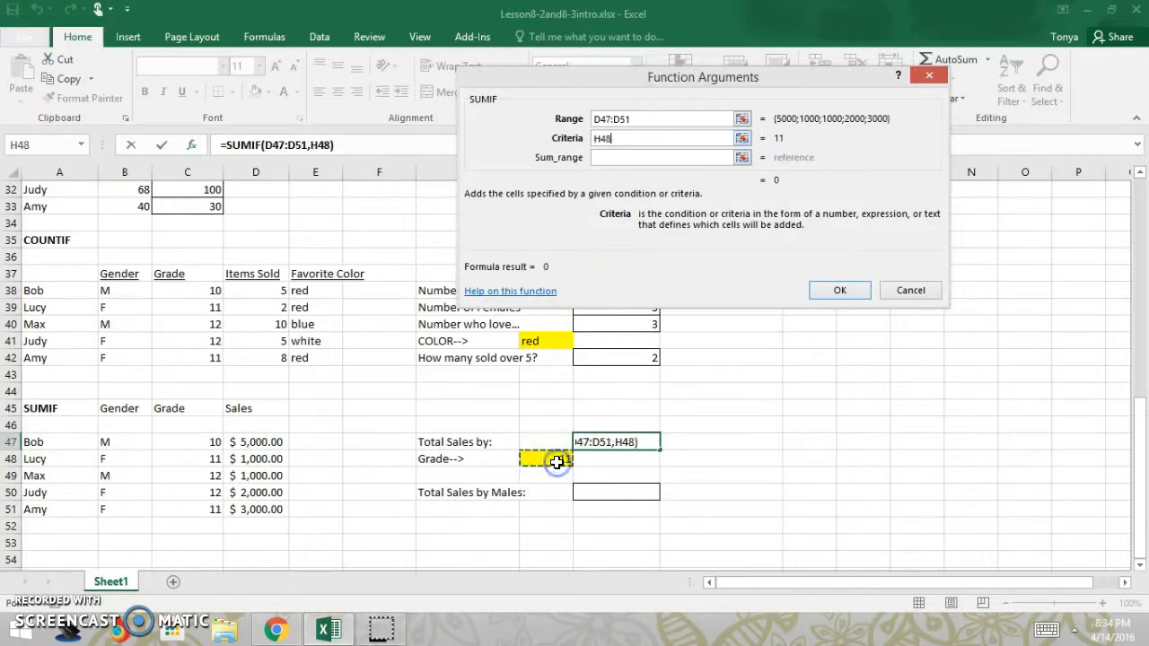
{"action": "left_click", "coordinate": [596, 139]}
{"action": "type", "text": "$H$"}
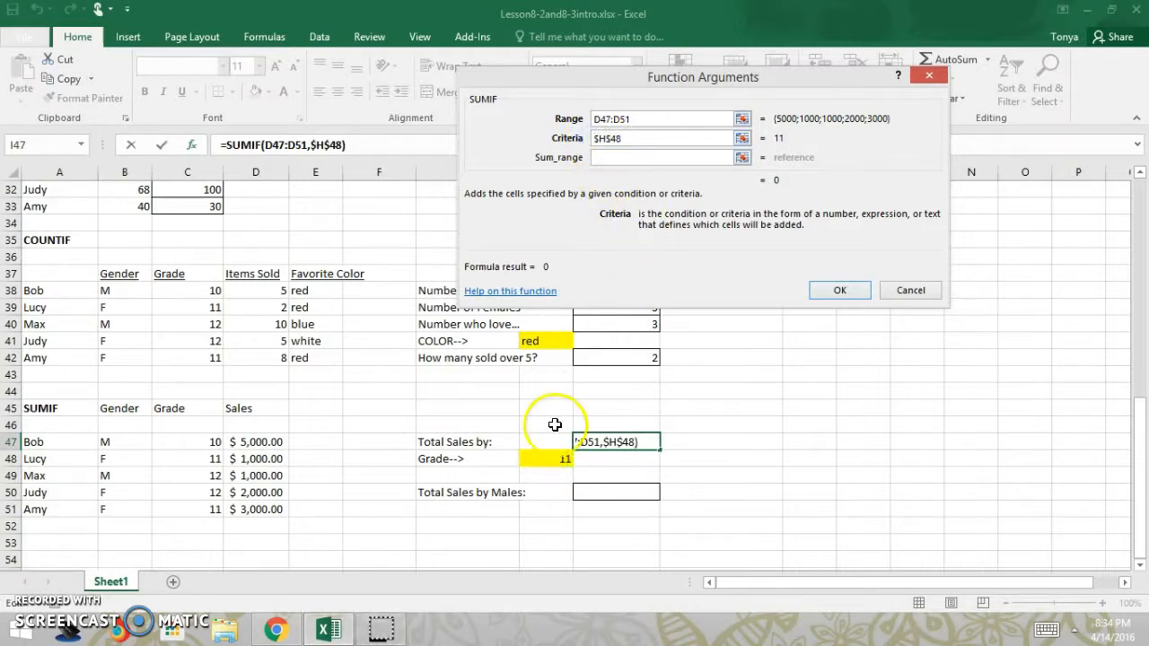
- Replace the SUMIF range for I47 with the Grade cells C47:C51
{"action": "left_click", "coordinate": [631, 160]}
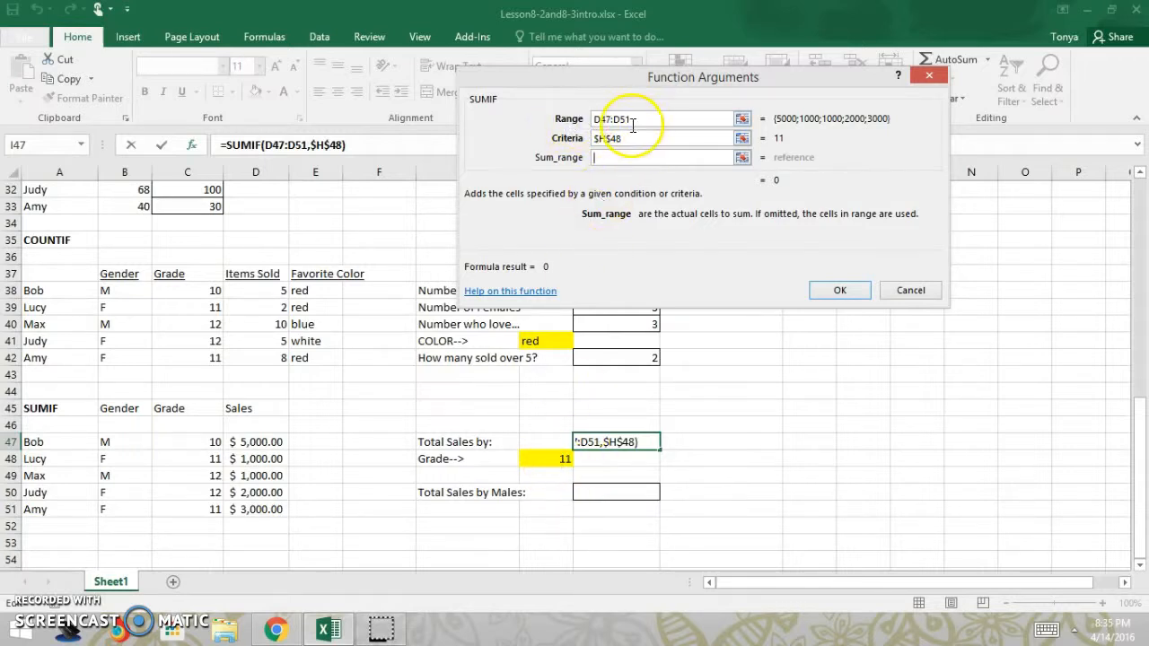
{"action": "left_click", "coordinate": [568, 118]}
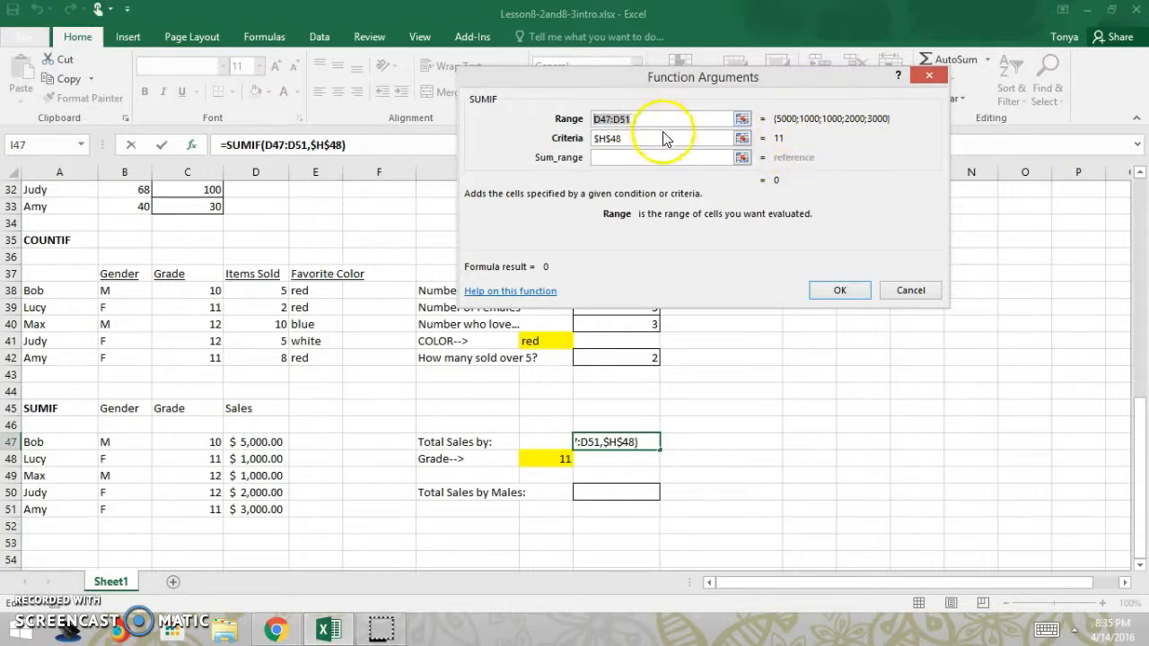
{"action": "key", "text": "BackSpace"}
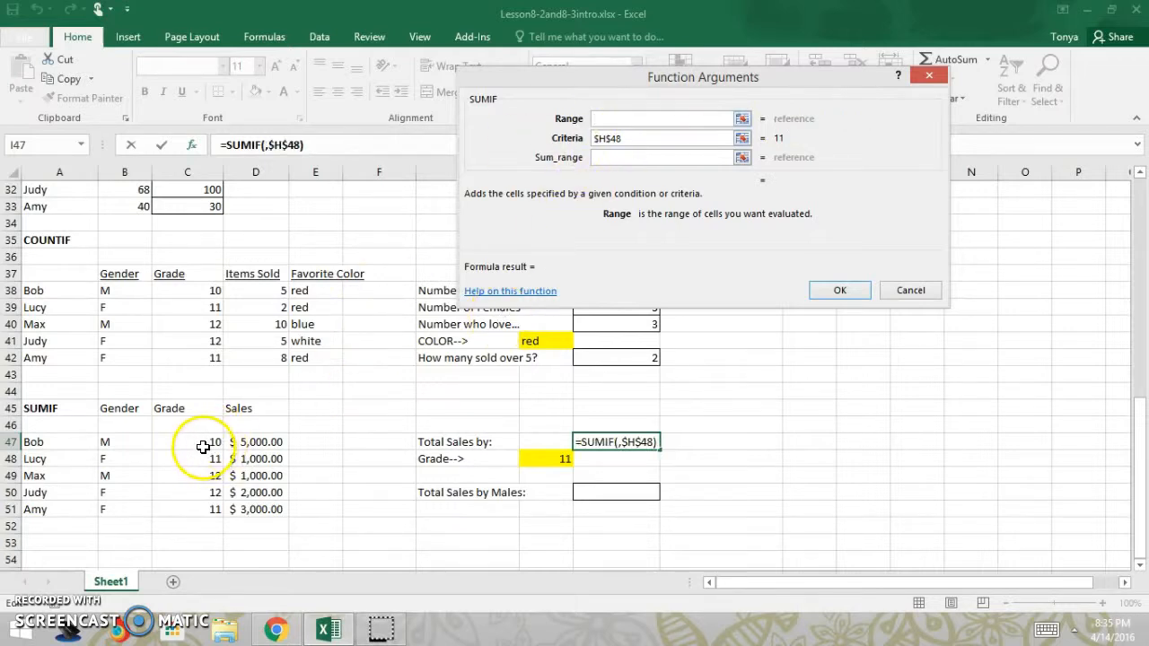
{"action": "left_click_drag", "start_coordinate": [204, 444], "coordinate": [199, 509]}
- Set the sum range for I47 to the Sales cells D47:D51 and complete the SUMIF formula
{"action": "left_click", "coordinate": [619, 162]}
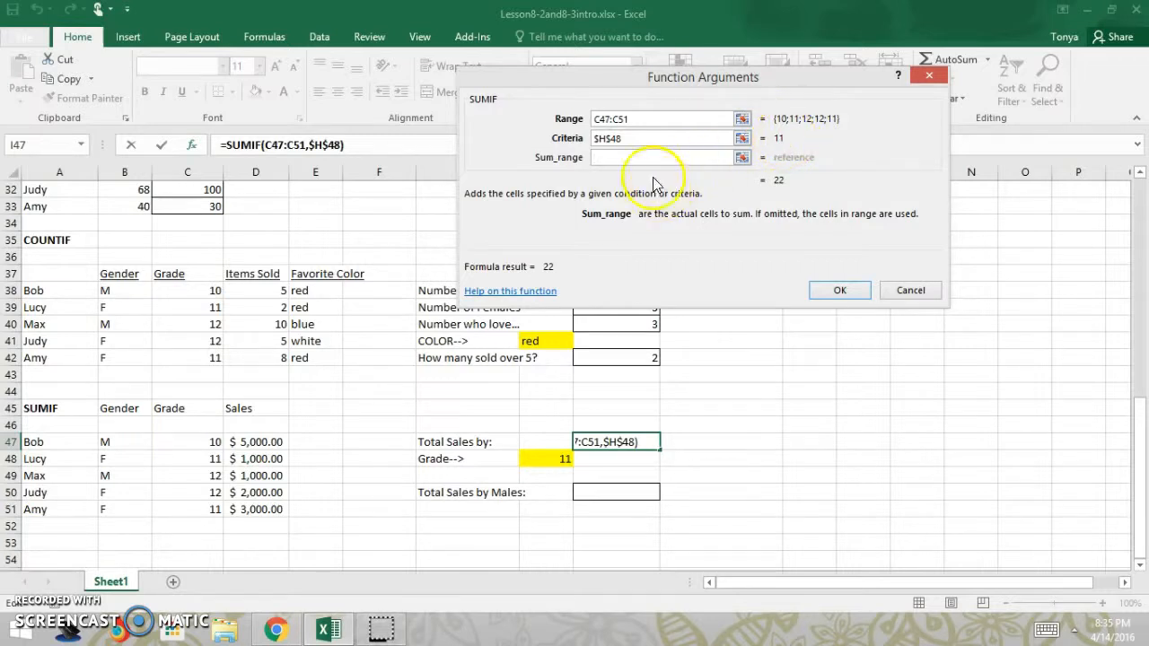
{"action": "left_click", "coordinate": [626, 163]}
{"action": "left_click", "coordinate": [277, 448]}
{"action": "left_click_drag", "start_coordinate": [277, 456], "coordinate": [274, 509]}
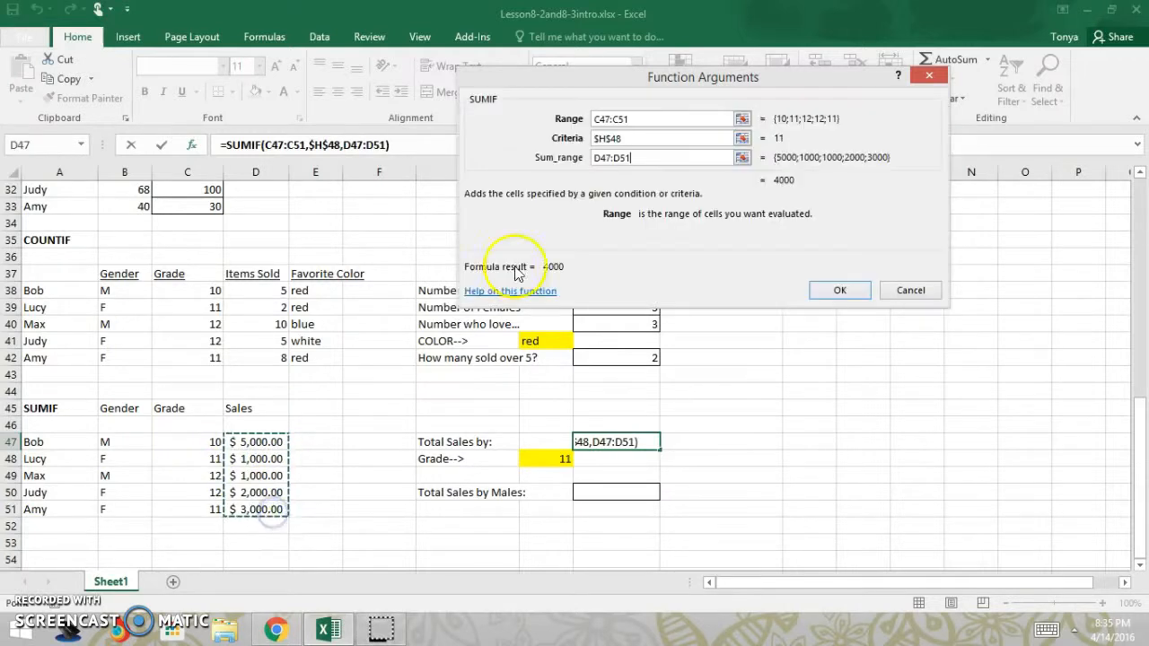
{"action": "left_click", "coordinate": [844, 291]}
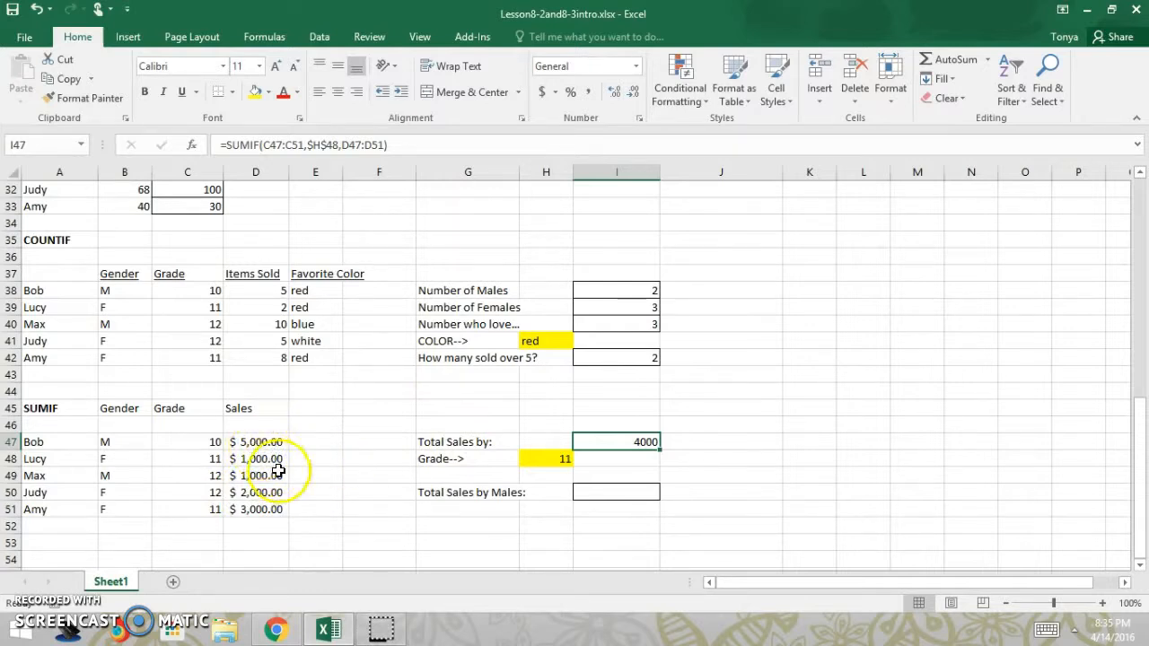
- Insert a SUMIF function in I50 for total sales by males, with the Gender cells B47:B51 as the range
{"action": "left_click", "coordinate": [599, 493]}
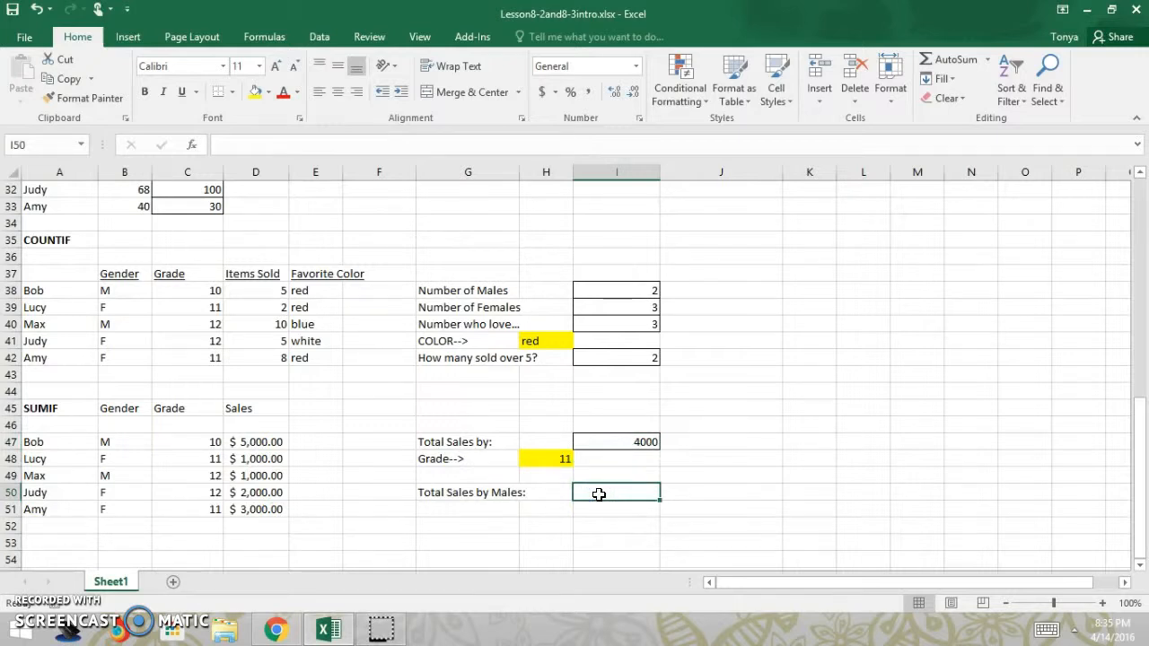
{"action": "left_click", "coordinate": [190, 144]}
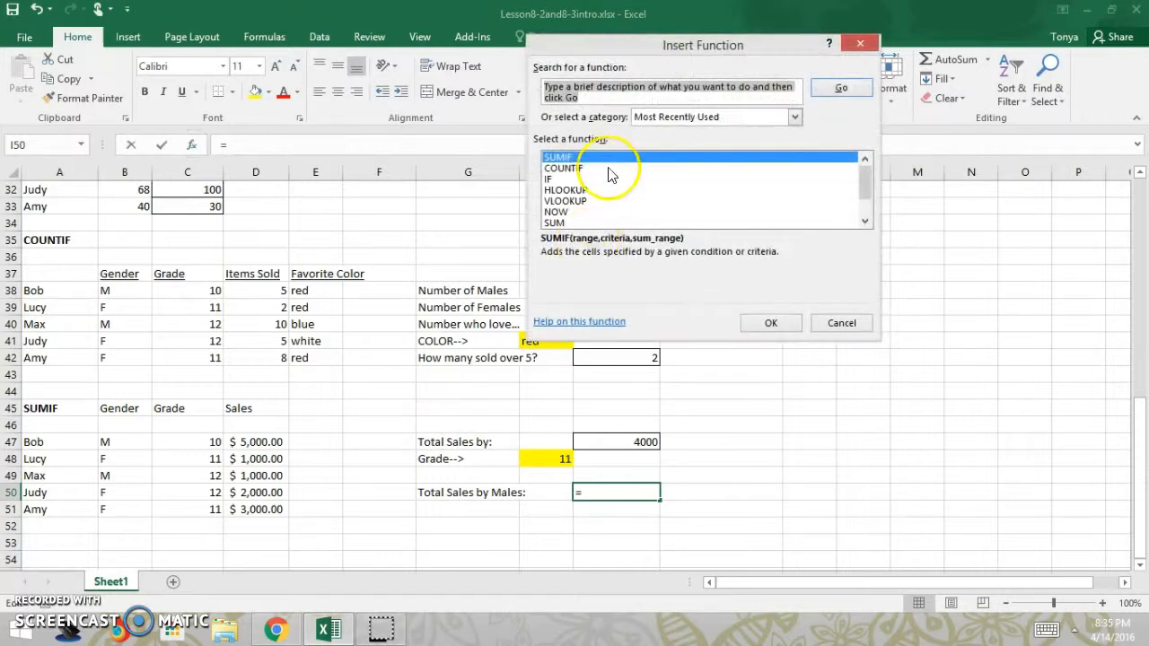
{"action": "double_click", "coordinate": [568, 159]}
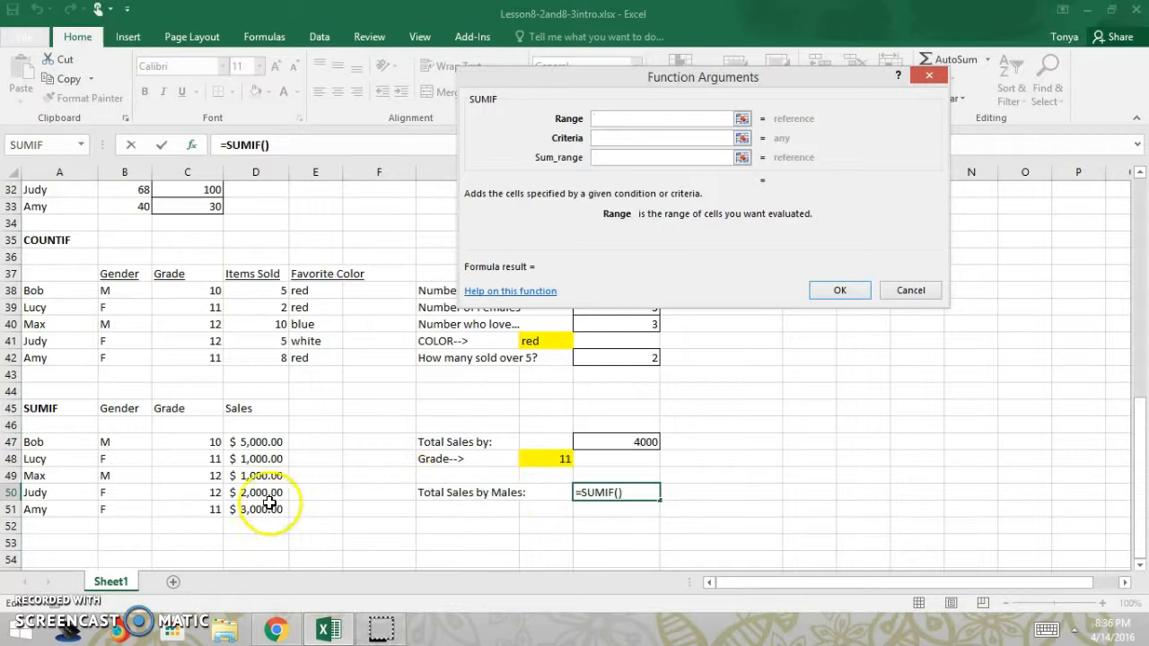
{"action": "left_click_drag", "start_coordinate": [117, 441], "coordinate": [128, 509]}
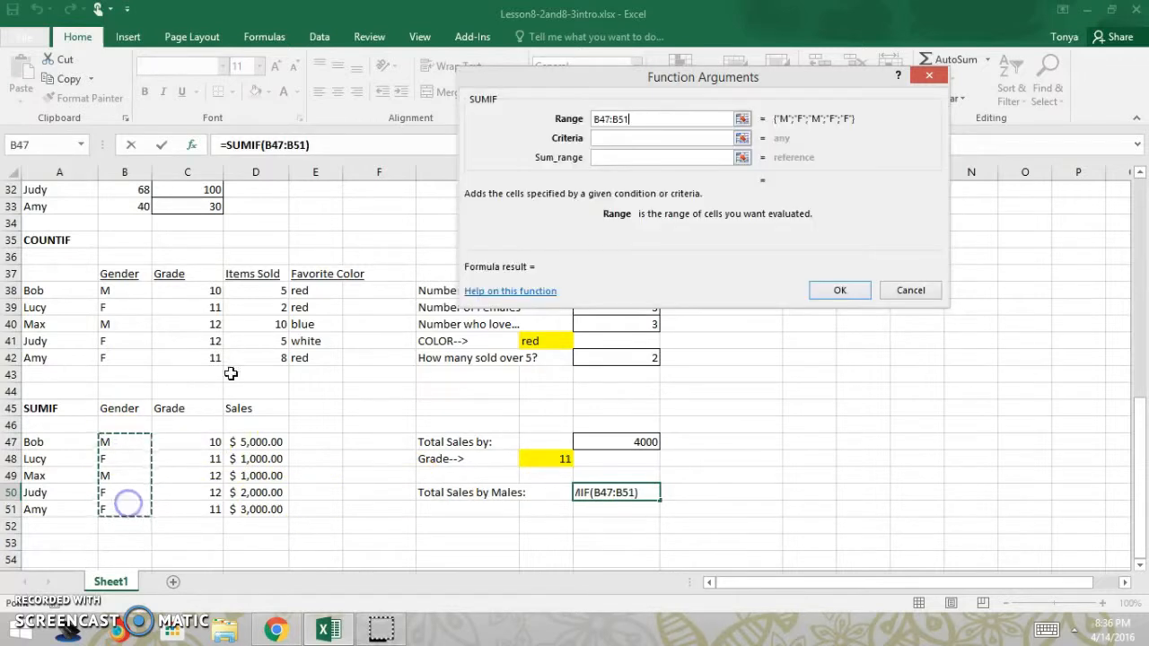
- Set the SUMIF criteria for I50 to "M" and the sum range to D47:D51, and complete the formula
{"action": "left_click", "coordinate": [601, 141]}
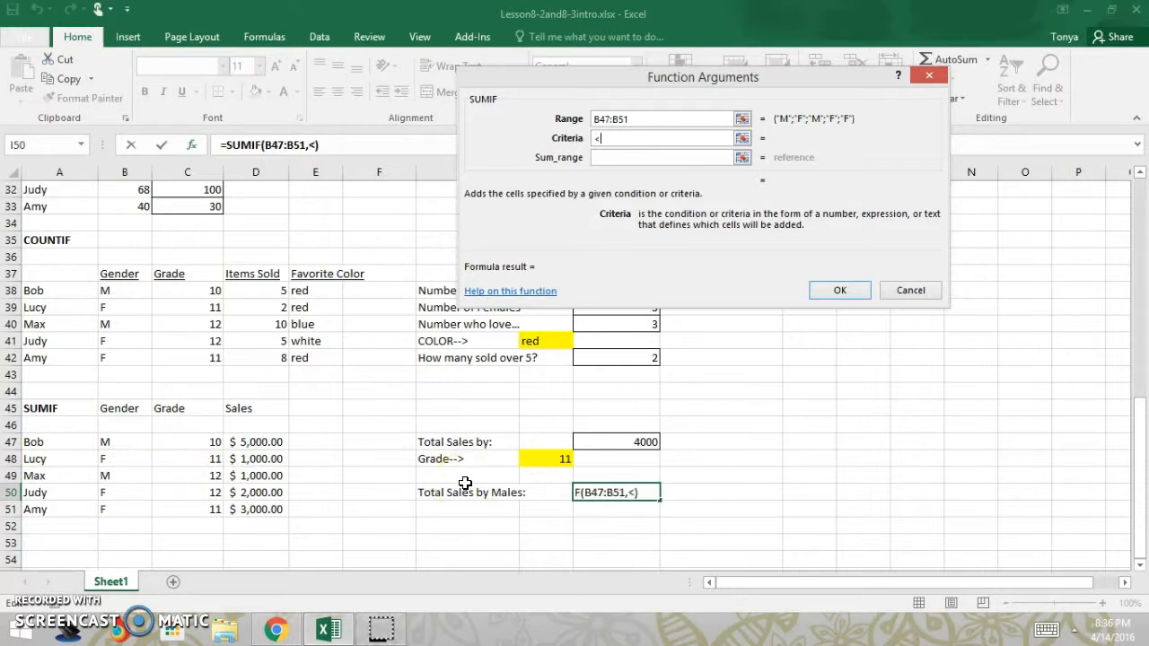
{"action": "key", "text": "Tab"}
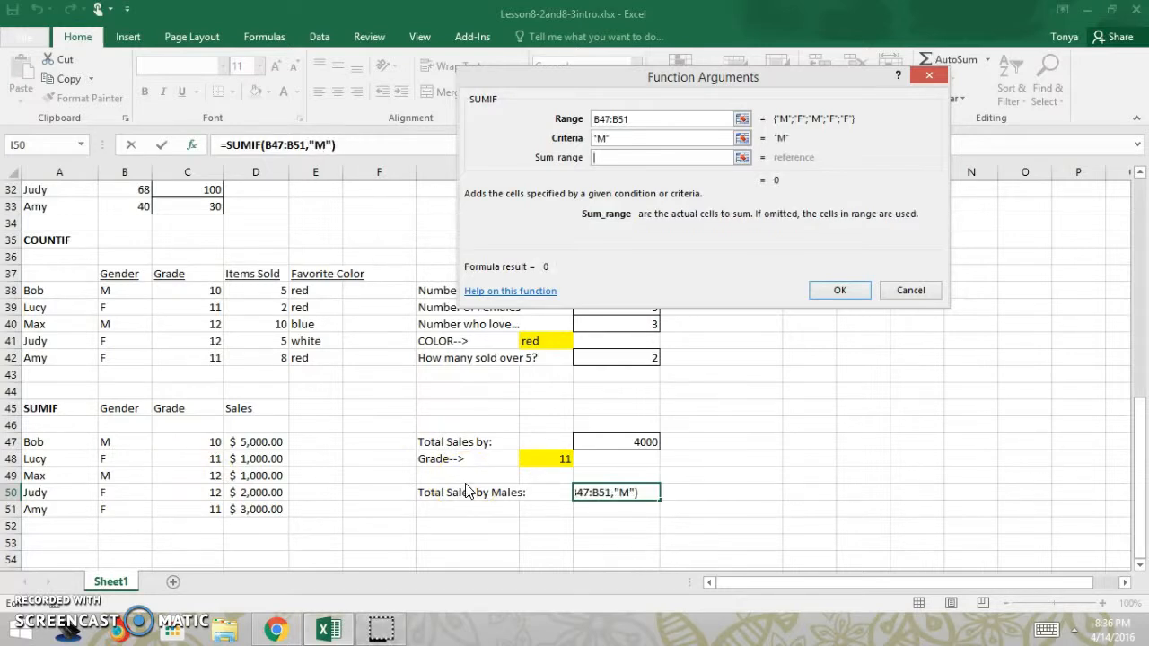
{"action": "left_click_drag", "start_coordinate": [257, 442], "coordinate": [260, 513]}
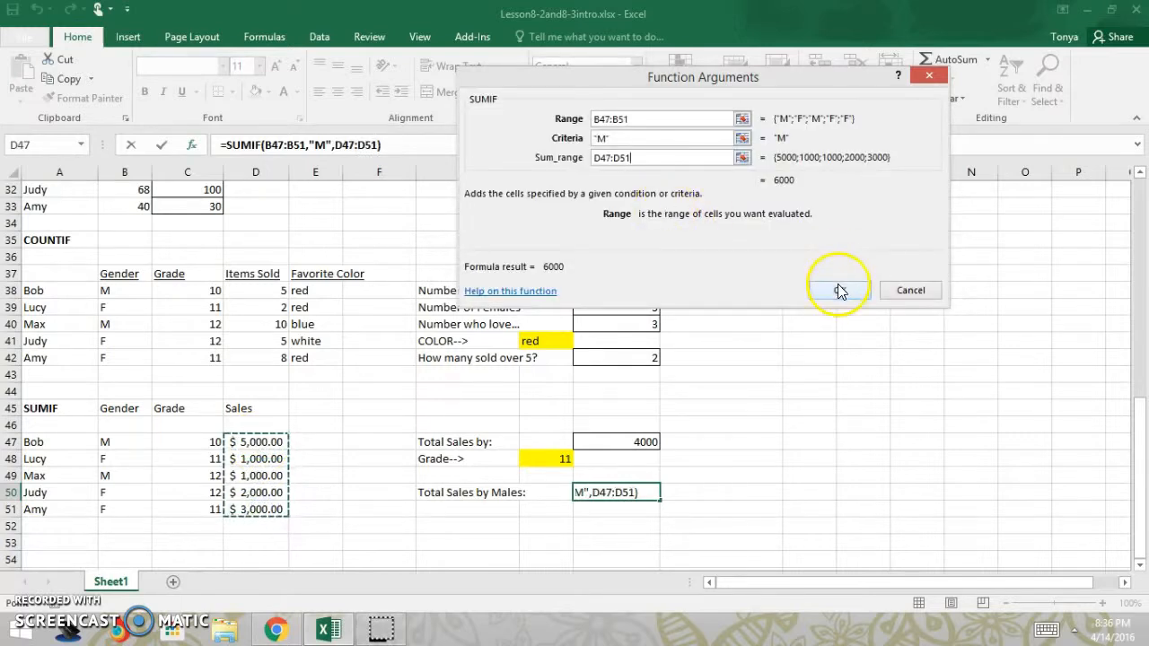
{"action": "left_click", "coordinate": [835, 287]}
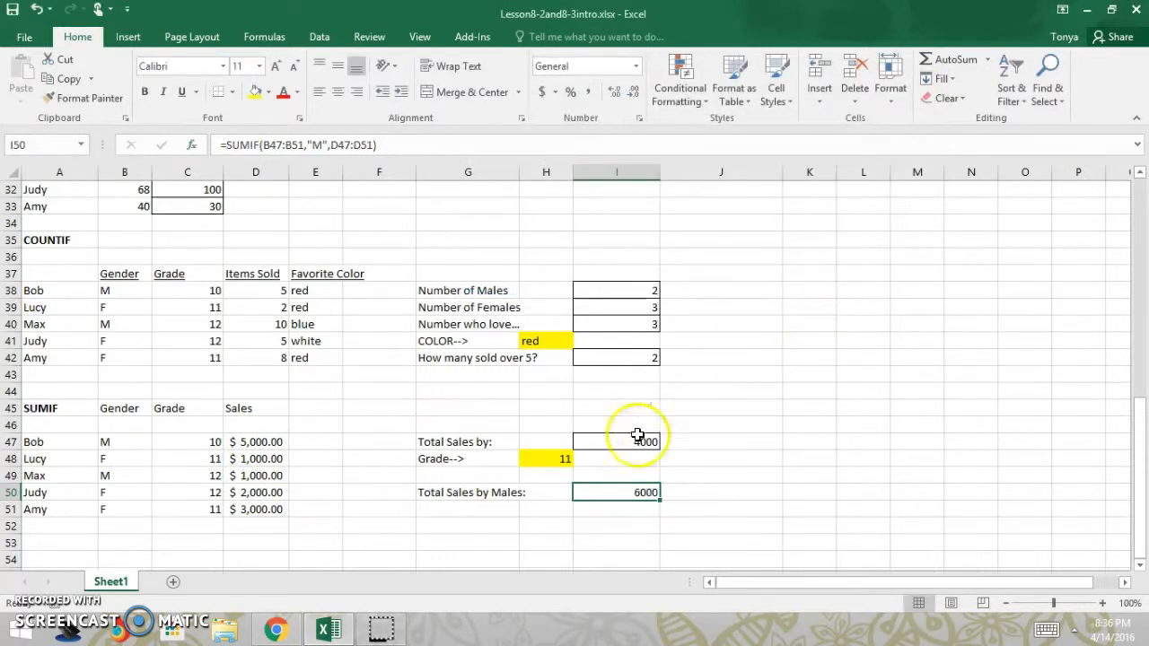
- Change the criteria in the I50 SUMIF formula to "=M" and review the edited formula
{"action": "double_click", "coordinate": [631, 492]}
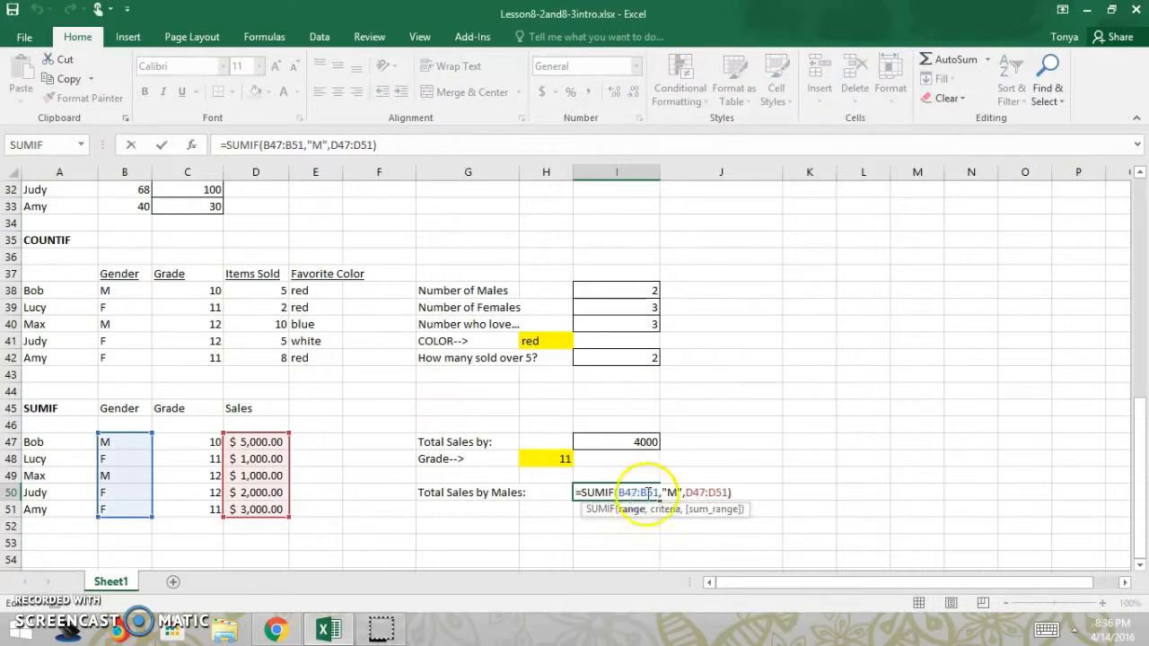
{"action": "left_click", "coordinate": [669, 492]}
{"action": "type", "text": "="}
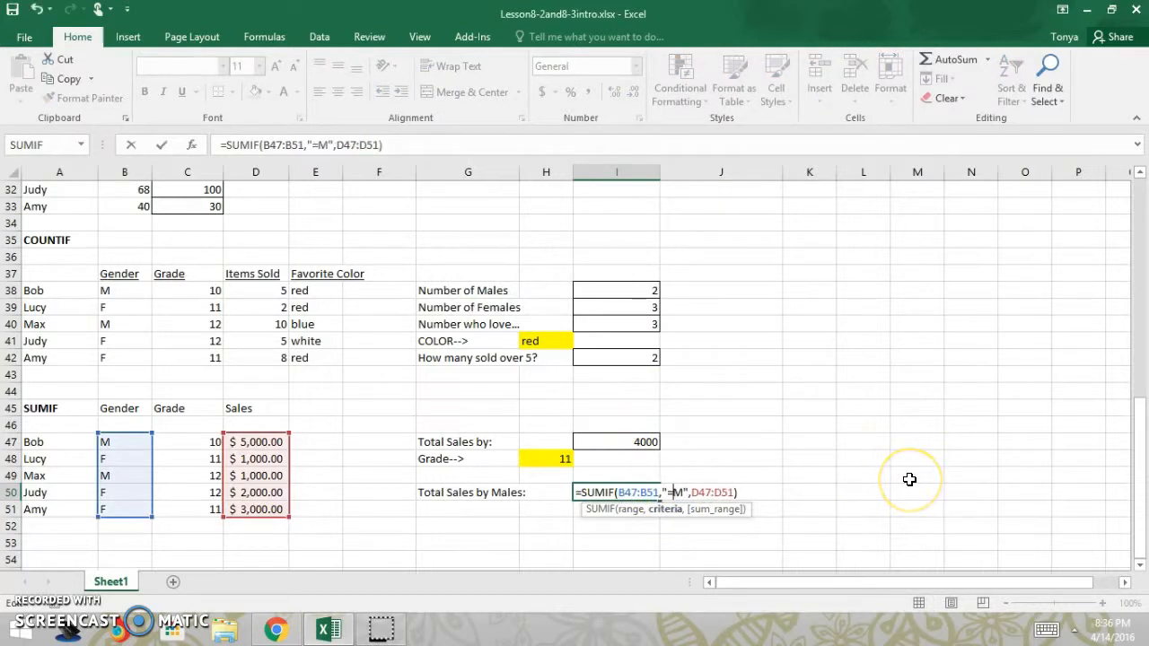
{"action": "key", "text": "Return"}
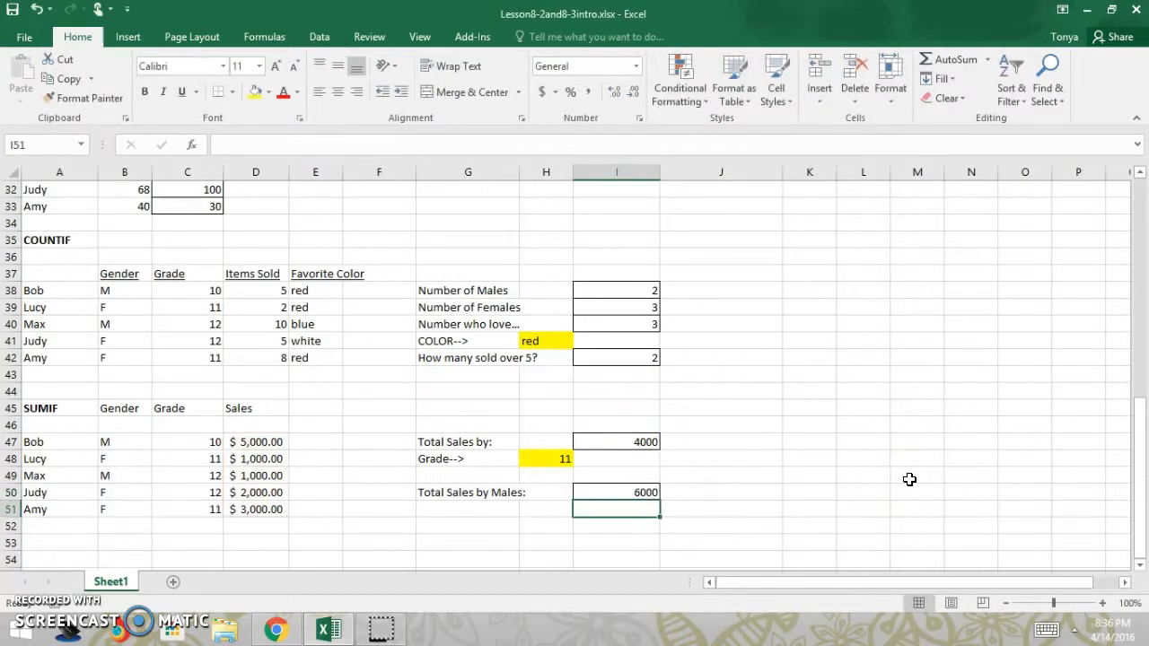
{"action": "left_click", "coordinate": [652, 494]}
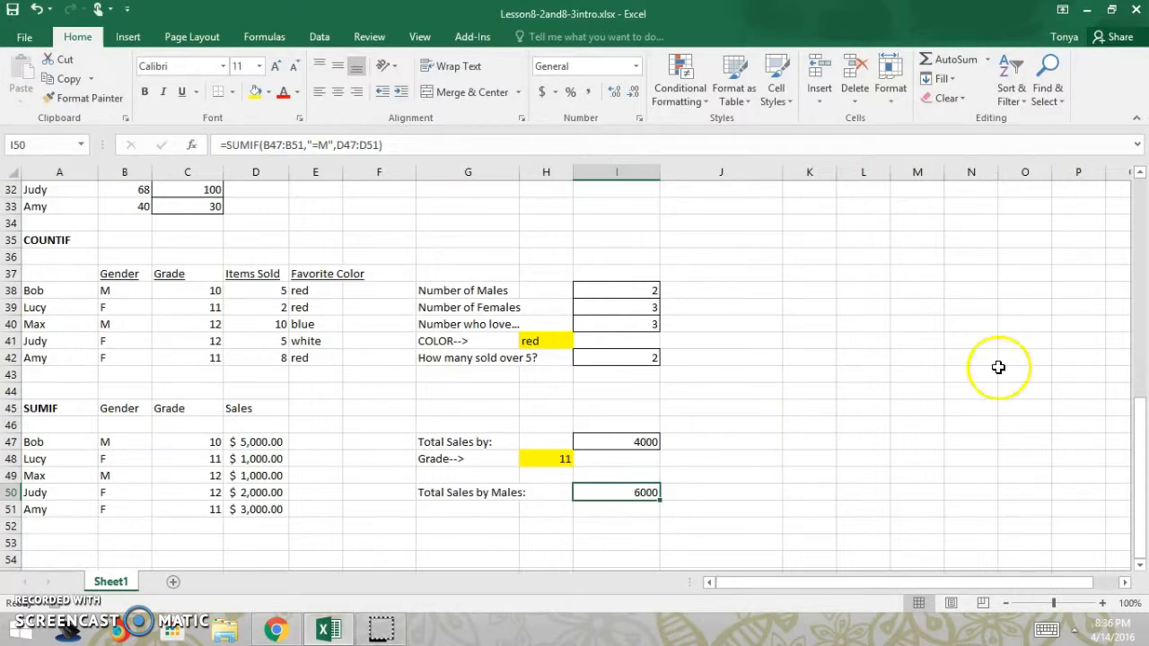
{"action": "left_click_drag", "start_coordinate": [1142, 425], "coordinate": [1116, 178]}
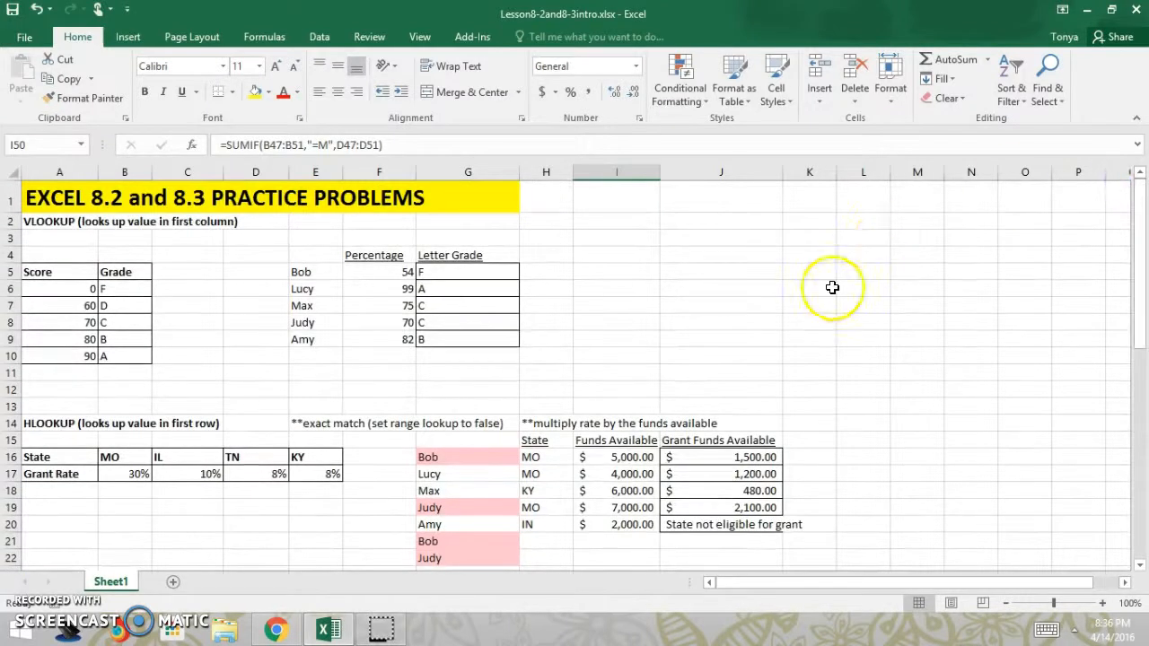